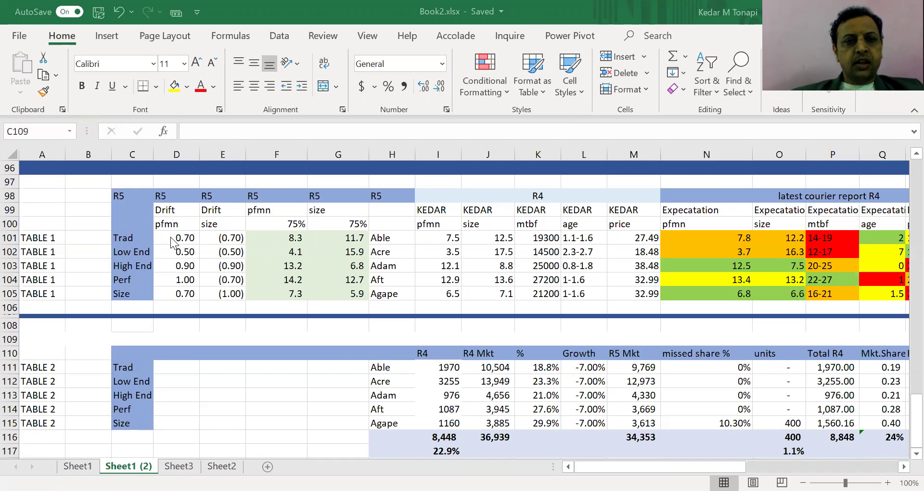
Examine the Table 1 segments Trad to Size, then the Trad row's drift values and the R5 pfmn and size formulas
click(131, 238)
key(shift+Down)
key(shift+Down)
key(shift+Down)
key(shift+Down)
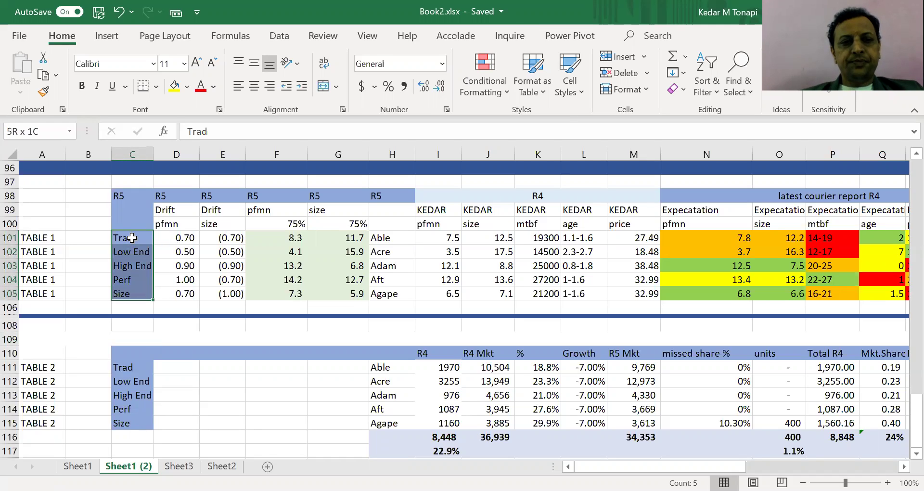
key(Right)
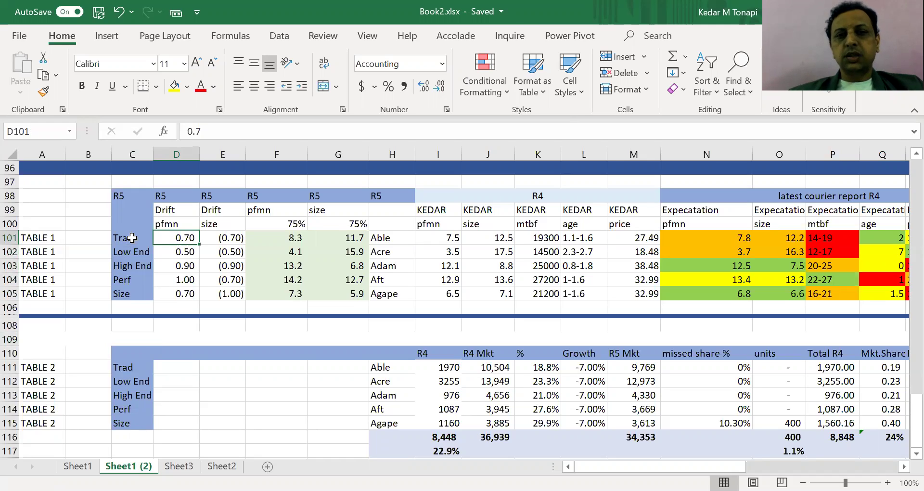
key(Right)
key(Right)
key(Right)
key(Right)
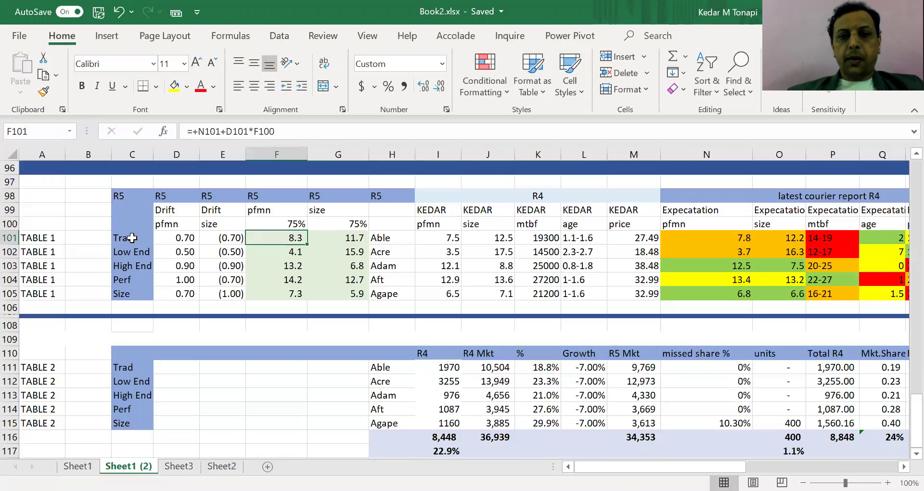
key(Left)
key(Left)
key(Left)
key(Right)
key(Right)
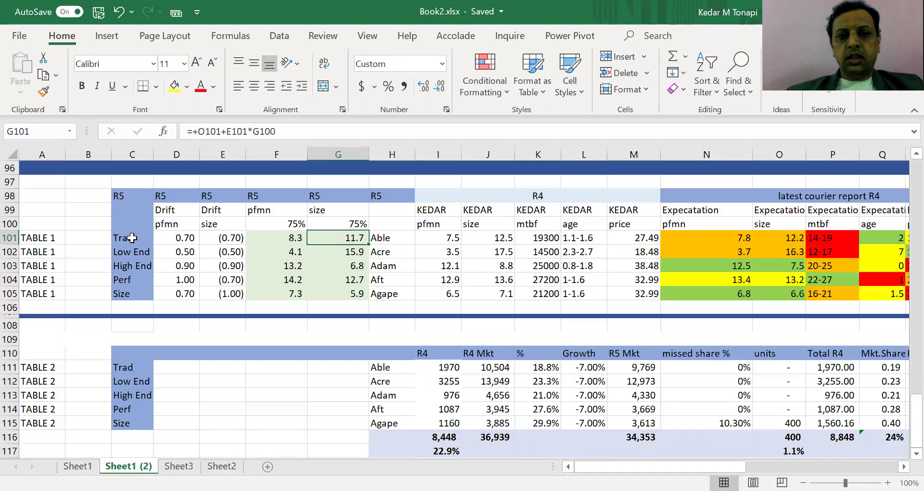
key(Left)
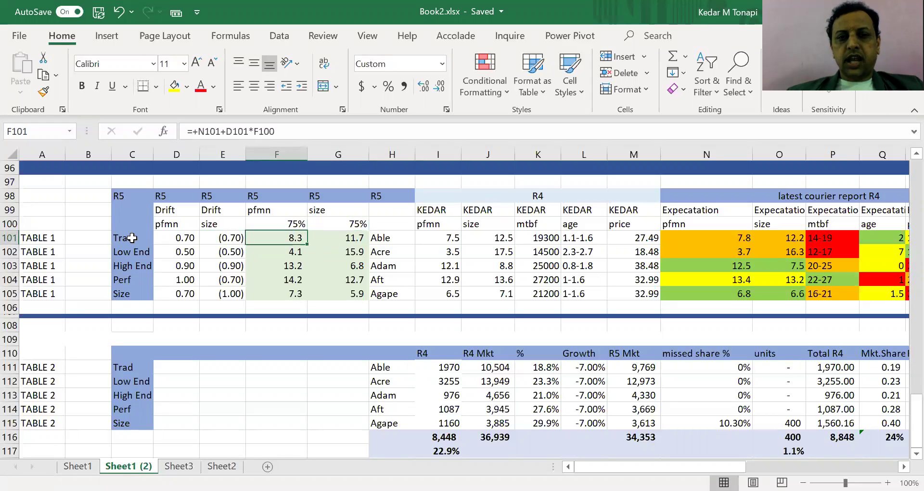
Review the Trad row across Able's R4 specifications and the latest R4 courier report expectations
key(Right)
key(Right)
key(Right)
key(Right)
key(Right)
key(Right)
key(Right)
key(Right)
key(Right)
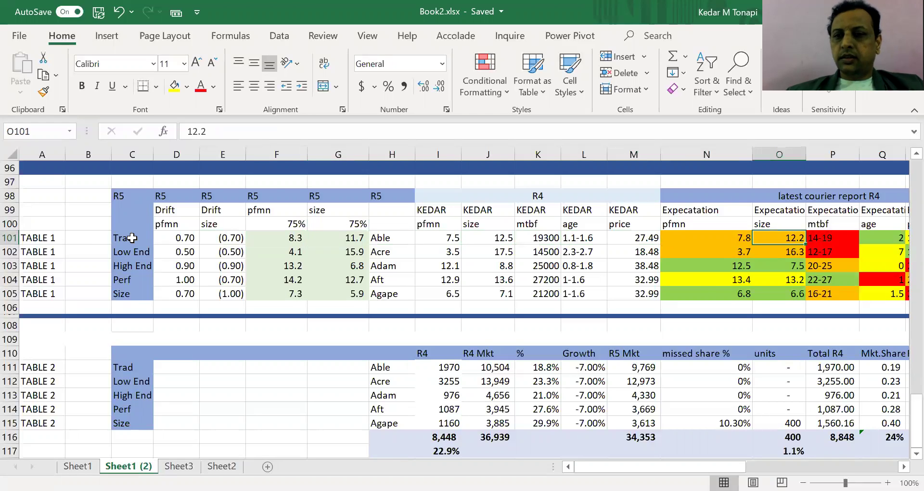
key(Right)
key(Right)
key(Right)
key(Right)
key(Right)
key(Left)
key(Left)
key(Left)
key(Left)
key(Left)
key(Left)
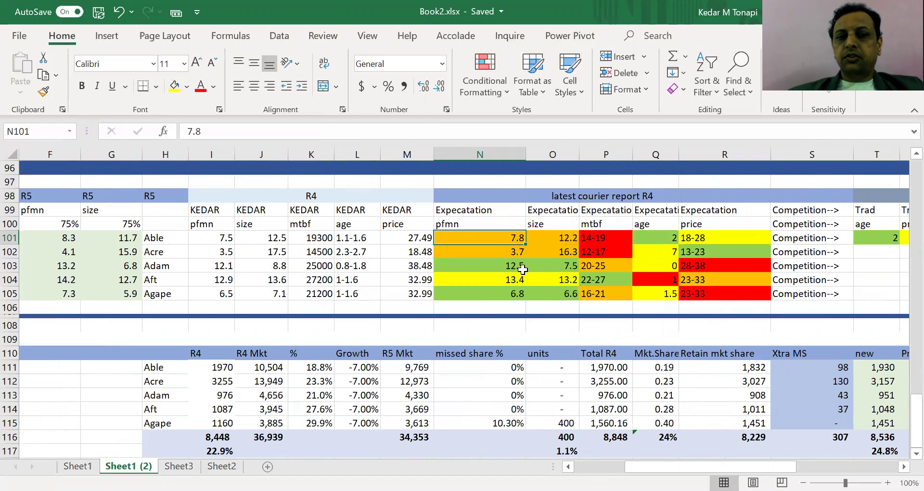
Compare Able's R4 pfmn, size, mtbf, age and price with the expected pfmn and size in the courier report
key(Left)
key(Left)
key(Left)
key(Left)
key(Left)
key(Left)
key(Right)
key(Right)
key(Right)
key(Right)
key(Right)
key(Right)
key(Right)
key(Left)
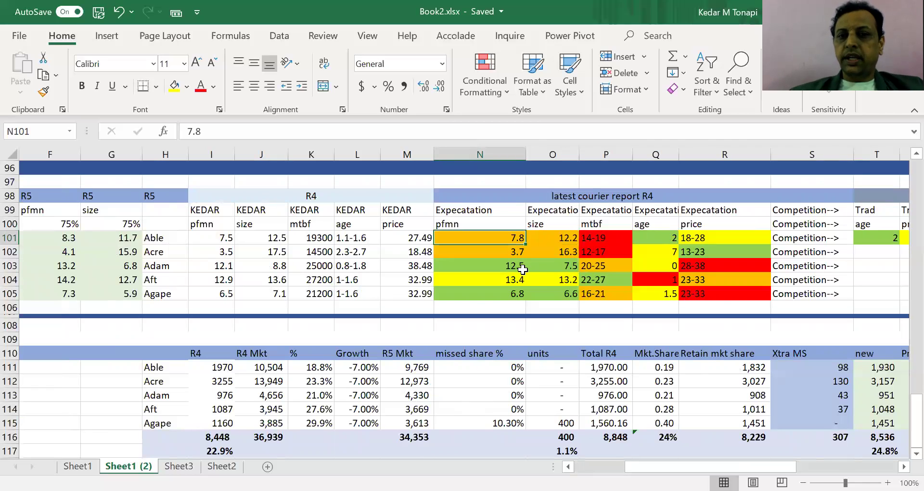
Examine the Trad segment's expected mtbf, age, price and pfmn in the courier report columns
key(Right)
key(Right)
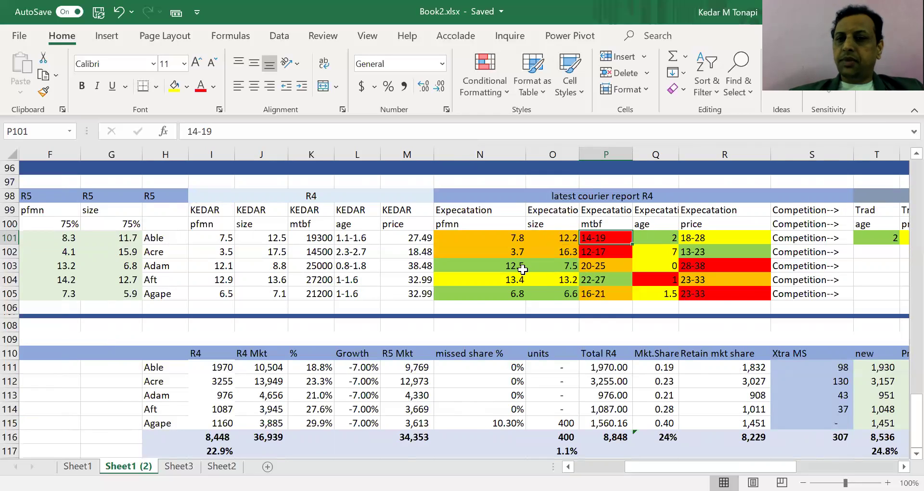
key(Right)
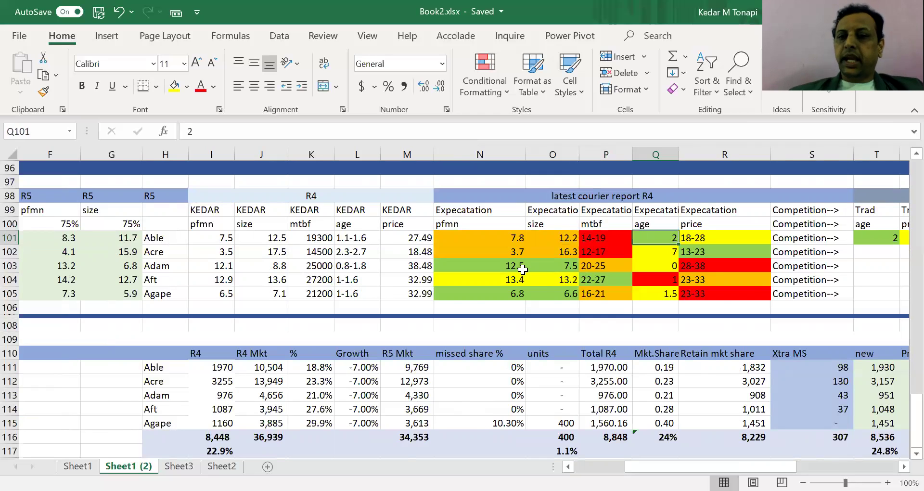
key(Right)
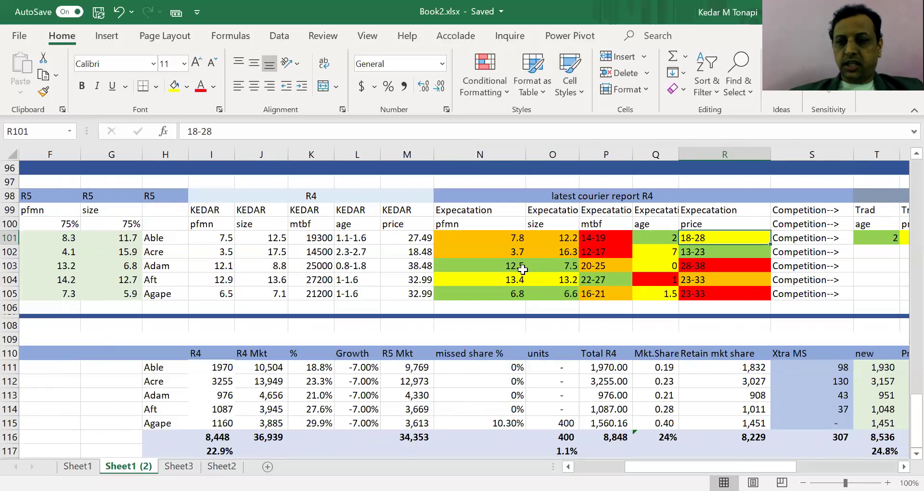
key(Left)
key(Left)
key(Left)
key(Left)
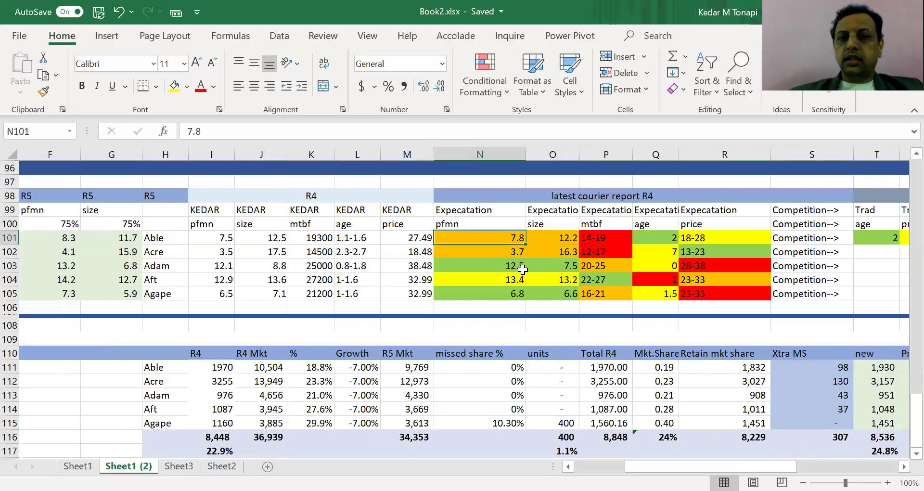
key(Right)
key(Right)
key(Right)
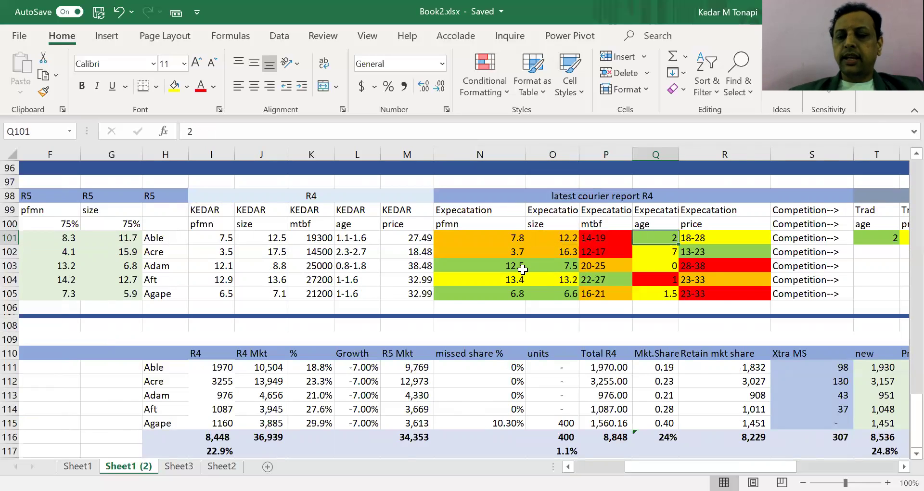
Inspect the Priority 1 to Priority 4 colour legend above the courier report table
key(Up)
key(Up)
key(Up)
key(Up)
key(Up)
key(Up)
key(Up)
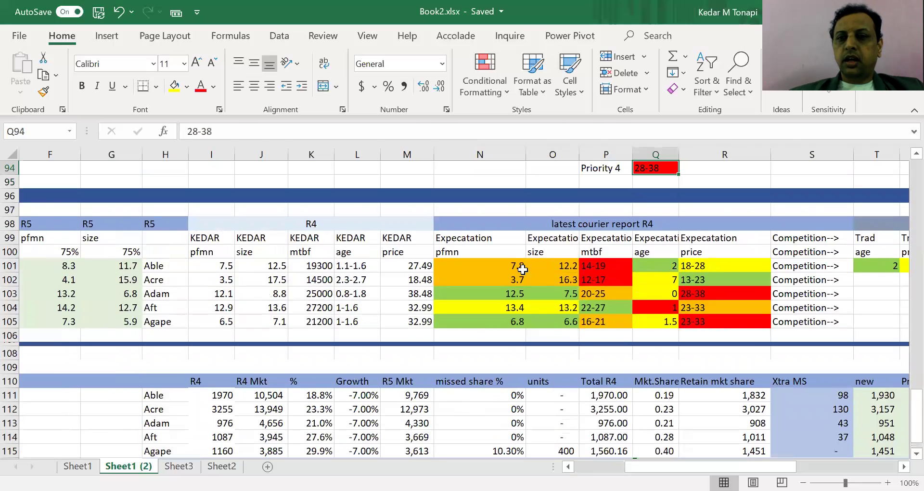
key(Up)
key(Up)
key(Up)
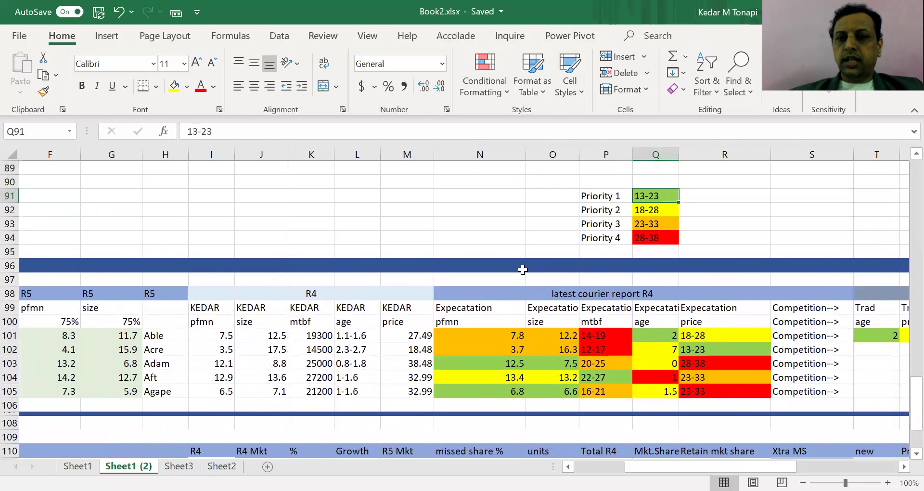
key(Left)
key(Right)
key(Left)
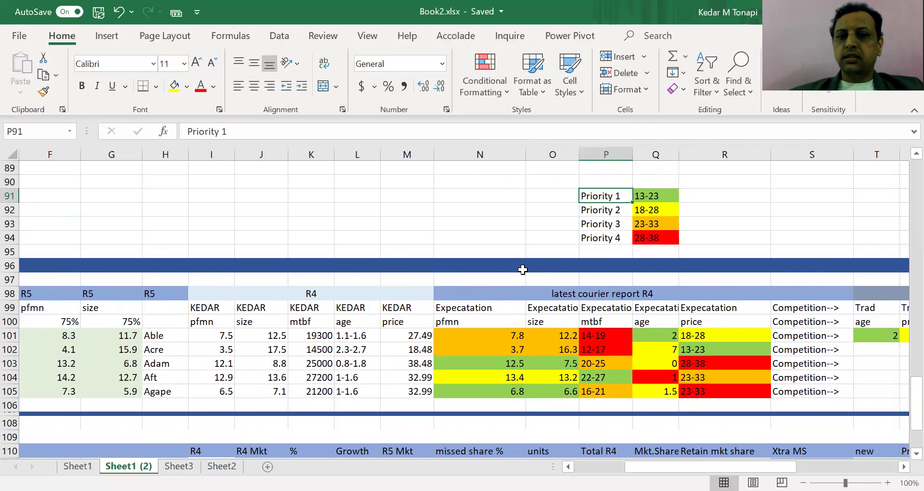
key(Down)
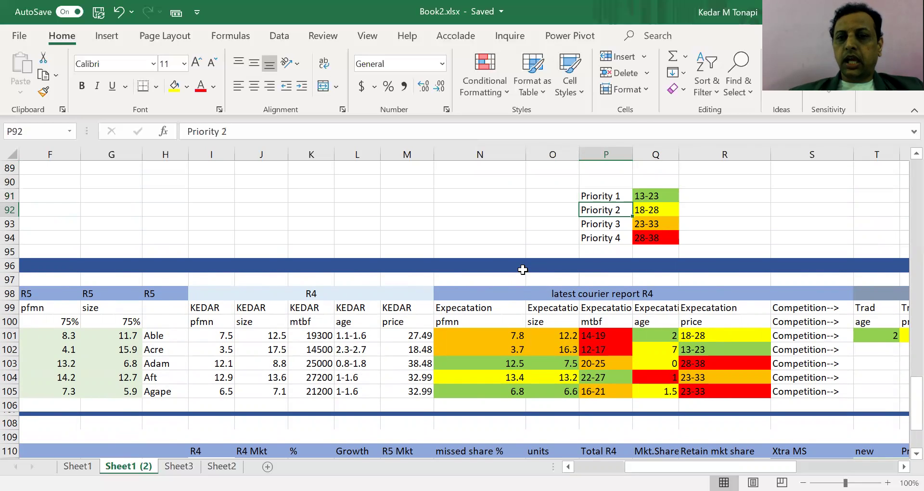
key(Right)
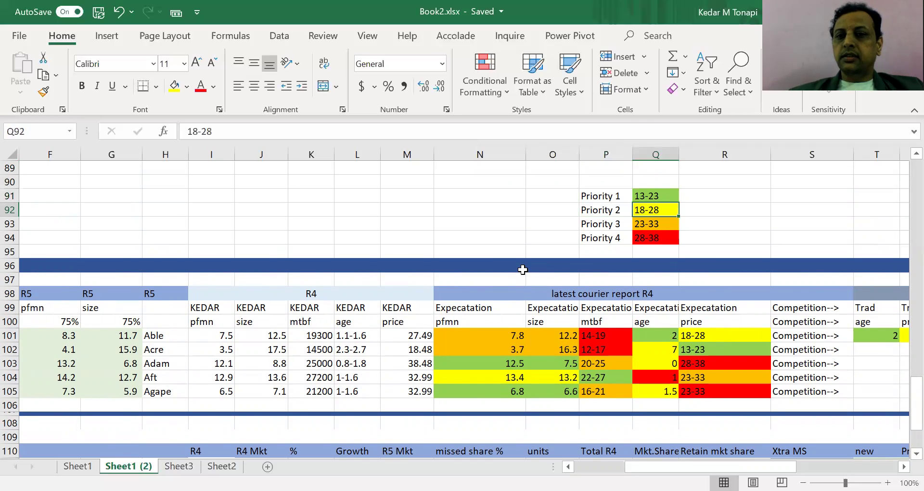
Clear the price ranges from the four coloured legend cells Q91:Q94, keeping their fill colours
key(Up)
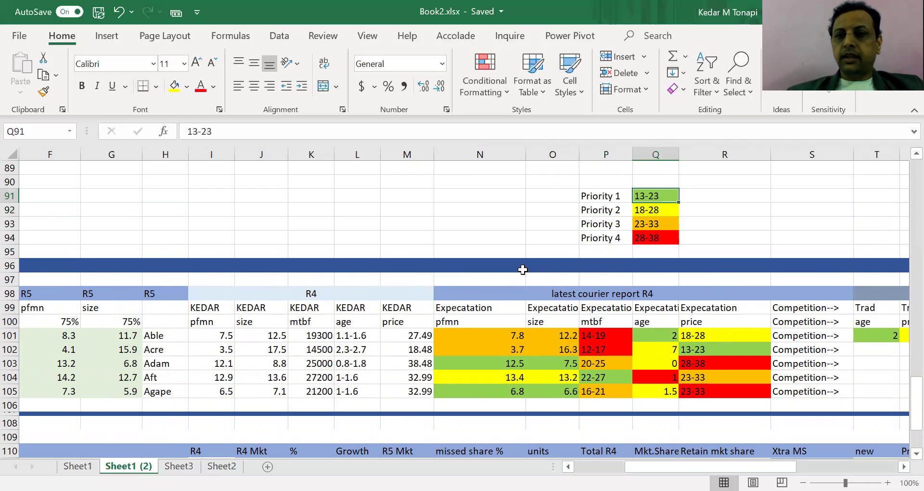
key(shift+Down)
key(shift+Down)
key(shift+Down)
key(Delete)
key(Down)
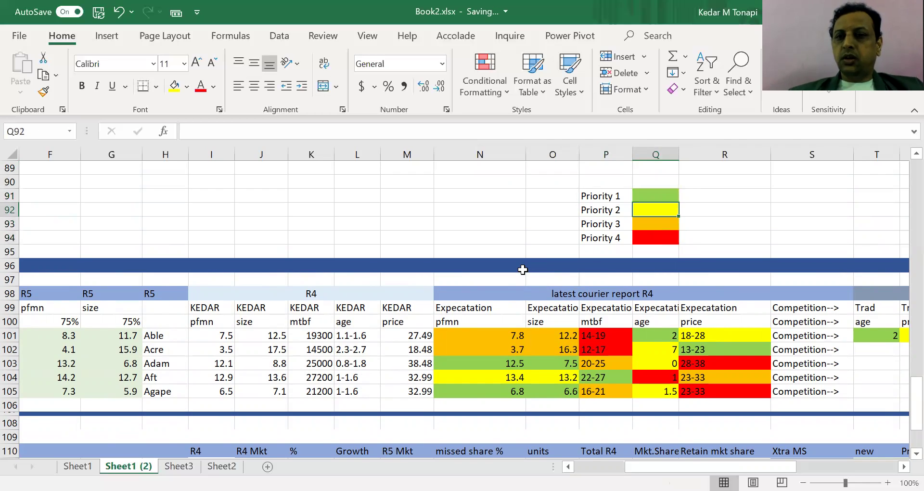
Check the priority legend's colours against the coloured age and mtbf expectations of the segments below
key(Down)
key(Left)
key(Right)
key(Left)
key(Down)
key(Down)
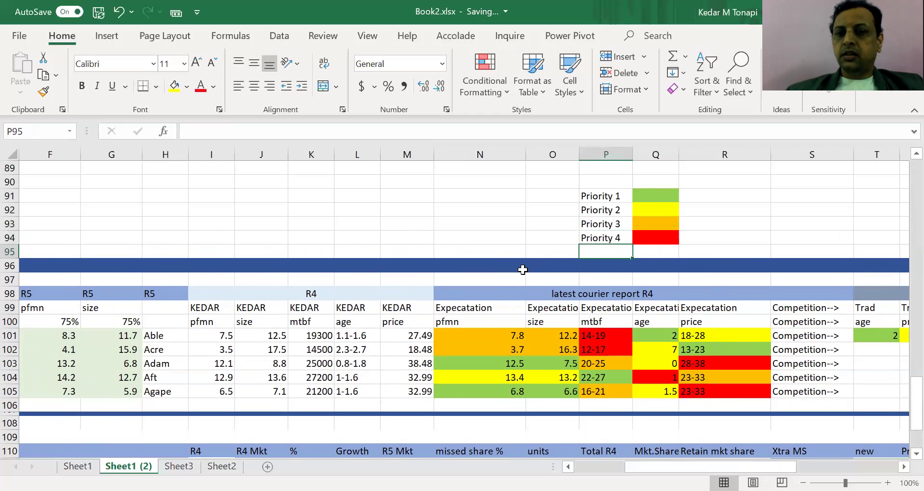
key(Up)
key(Right)
key(Left)
key(Right)
key(Down)
key(Down)
key(Down)
key(Down)
key(Down)
key(Down)
key(Down)
key(Down)
key(Down)
key(Down)
key(Down)
key(Up)
key(Left)
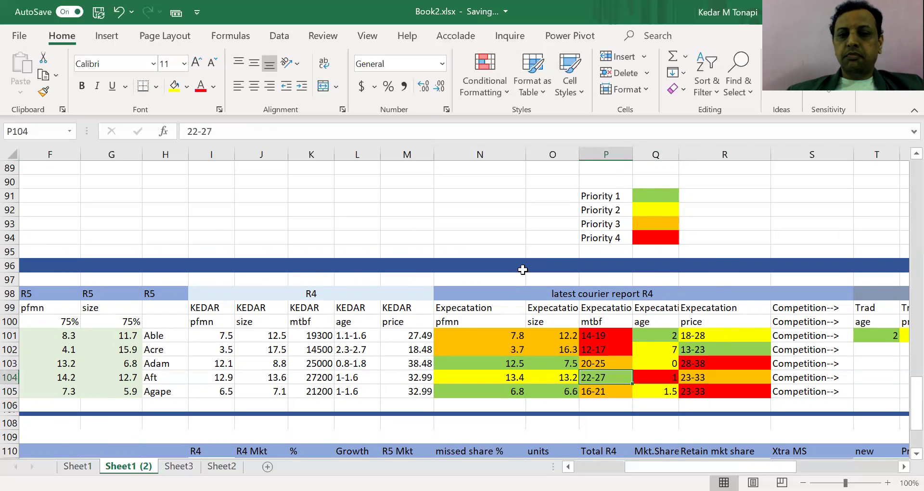
Trace the Trad row from the product name Able through its R4 specifications to the courier report expectations
key(Left)
key(Up)
key(Up)
key(Left)
key(Left)
key(Left)
key(Left)
key(Left)
key(Left)
key(Left)
key(Up)
key(Right)
key(Right)
key(Right)
key(Right)
key(Right)
key(Right)
key(Right)
key(Right)
key(Right)
key(Right)
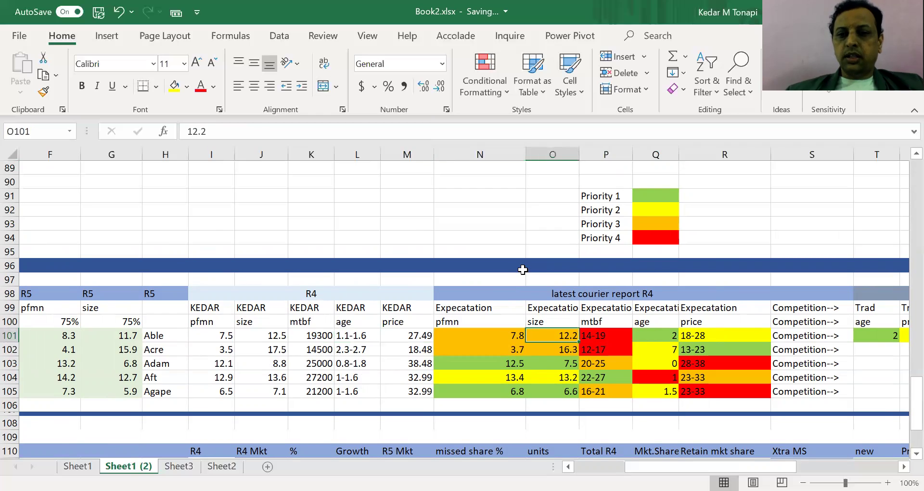
key(Left)
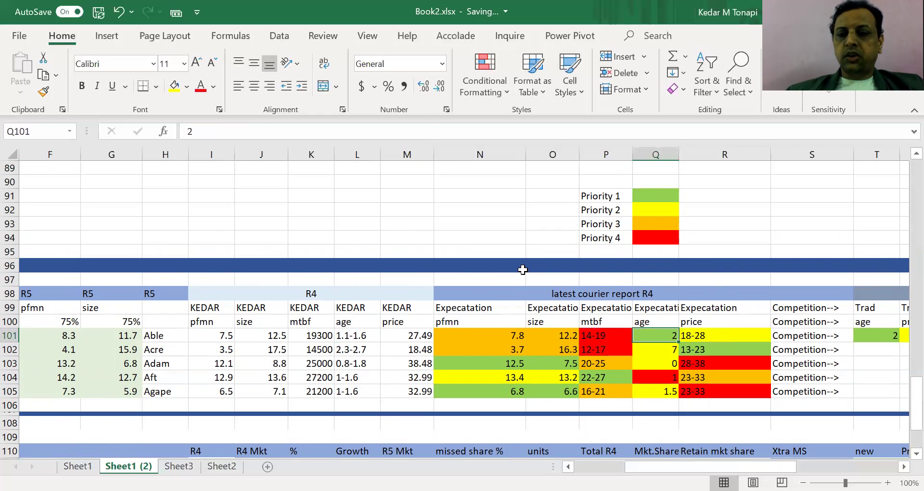
Compare Able's R4 mtbf, age and price with the Trad segment's expected values
key(Left)
key(Left)
key(Left)
key(Left)
key(Left)
key(Left)
key(Left)
key(Left)
key(Left)
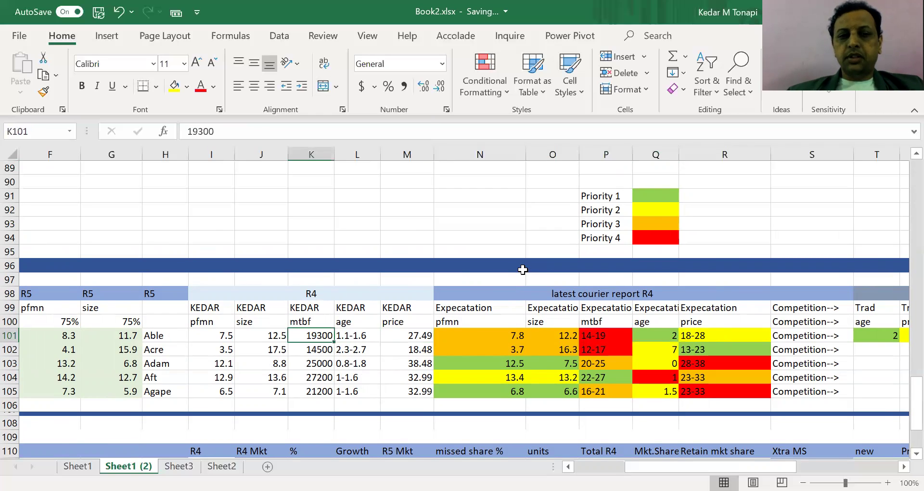
key(Right)
key(Right)
key(Right)
key(Right)
key(Right)
key(Right)
key(Right)
key(Right)
key(Right)
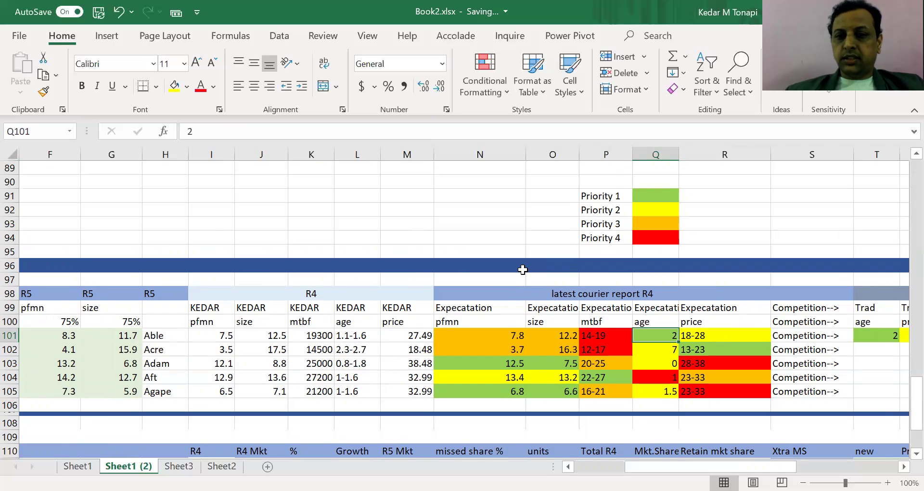
Examine the priority colours of the Trad segment's expected price, age, pfmn, size and mtbf
key(Right)
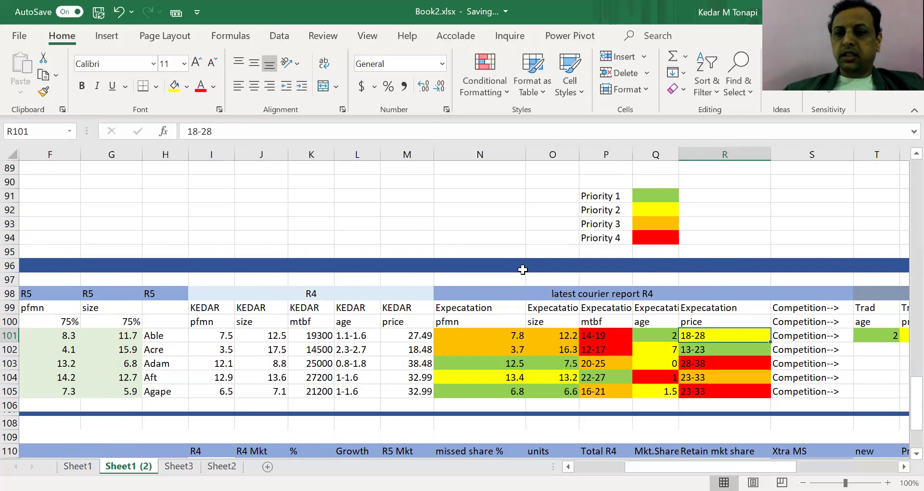
key(Up)
key(Down)
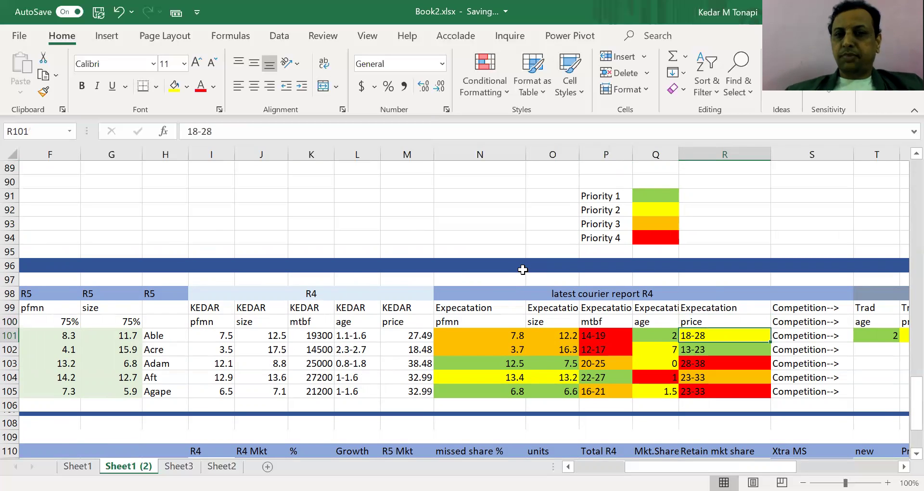
key(Left)
key(Right)
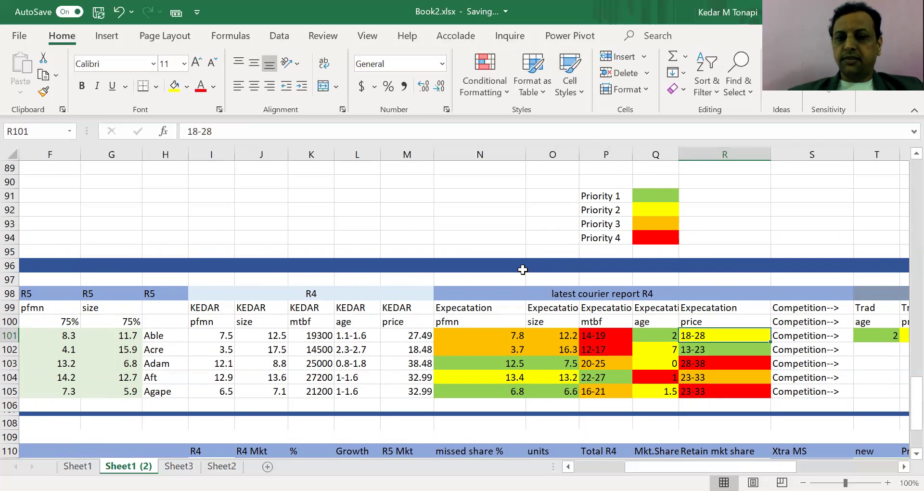
key(Left)
key(Left)
key(Left)
key(Left)
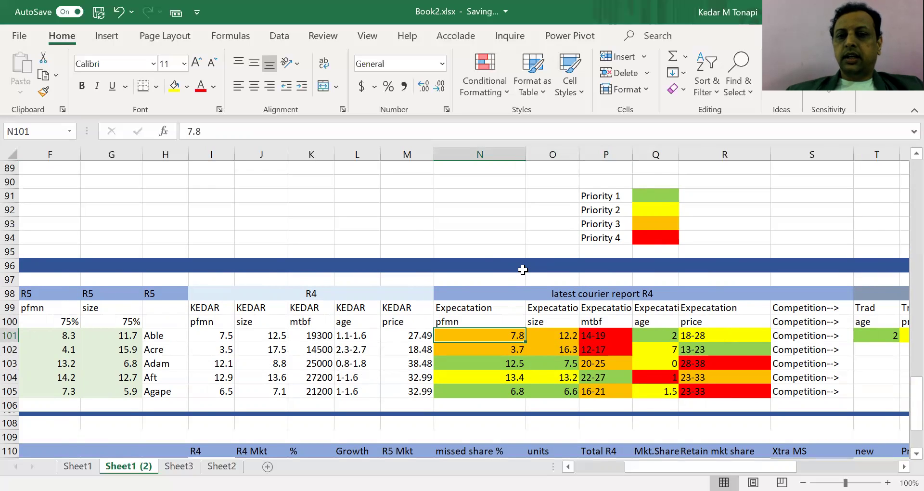
key(Right)
key(Right)
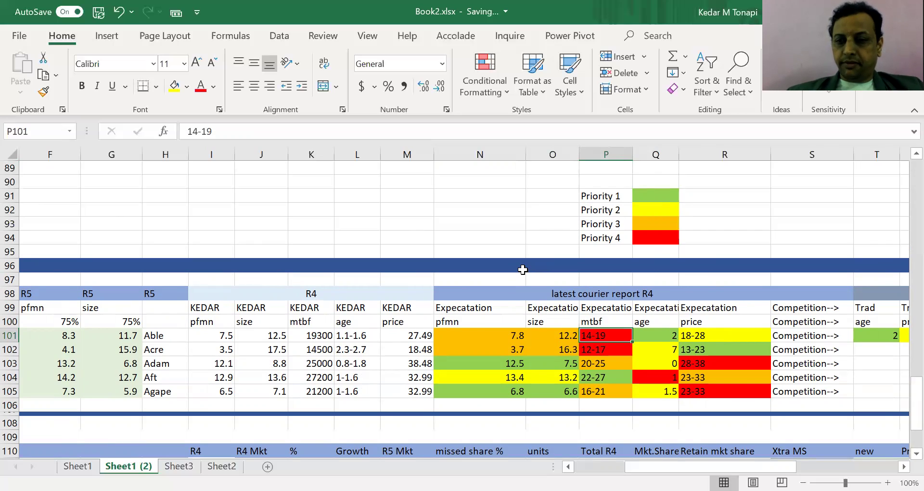
Compare Able's R4 specifications with the Trad segment's expected pfmn and size in the courier report
key(Left)
key(Left)
key(Left)
key(Down)
key(Left)
key(Left)
key(Left)
key(Up)
key(Right)
key(Right)
key(Right)
key(Right)
key(Right)
key(Right)
key(Right)
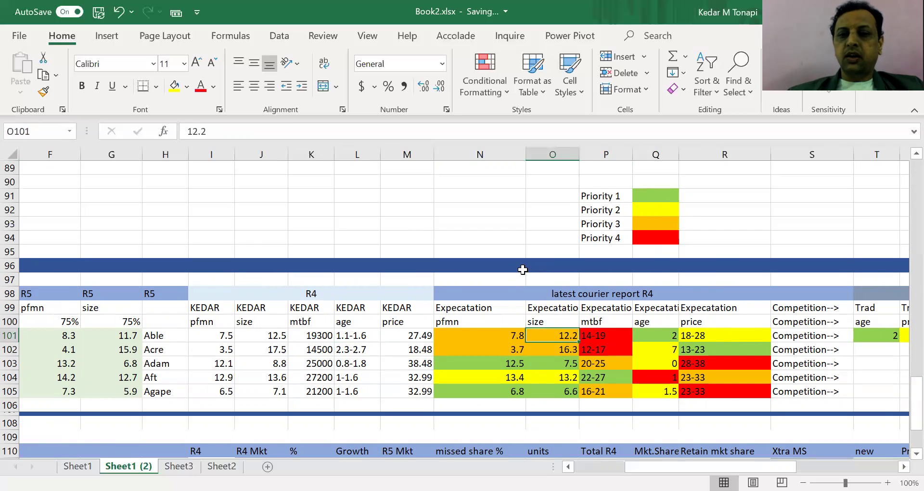
Trace back from the Trad segment's courier report expectations through the R4 specifications to the product name and R5 columns
key(Left)
key(Down)
key(Left)
key(Left)
key(Down)
key(Left)
key(Left)
key(Up)
key(Left)
key(Left)
key(Left)
key(Left)
Follow the Low End row across Acre's R4 specifications to the expected age in Q102
key(Right)
key(Right)
key(Right)
key(Right)
key(Right)
key(Right)
key(Right)
key(Right)
key(Right)
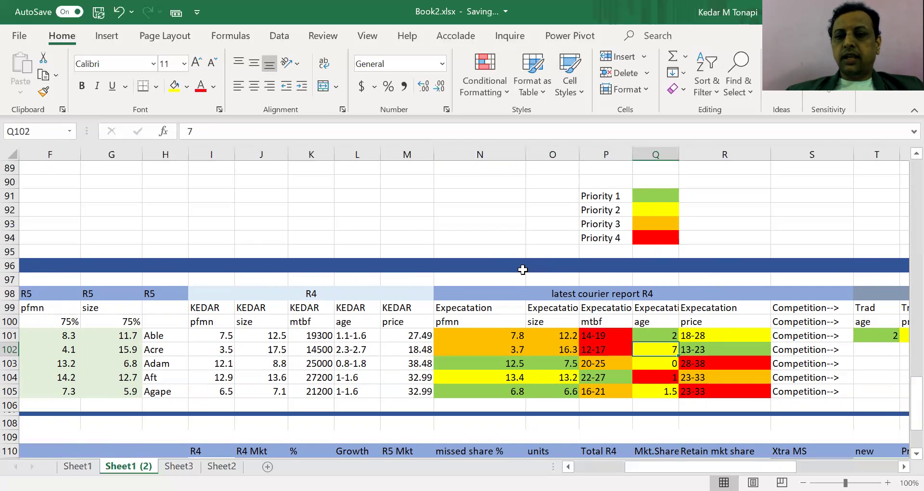
Examine the priority colours of the Low End segment's expected price, age, mtbf and size
key(Right)
key(Left)
key(Left)
key(Left)
key(Right)
key(Right)
key(Right)
Trace the Low End row back from its expectations to Acre's R4 specifications
key(Left)
key(Left)
key(Left)
key(Left)
key(Left)
key(Left)
key(Left)
key(Left)
key(Left)
key(Left)
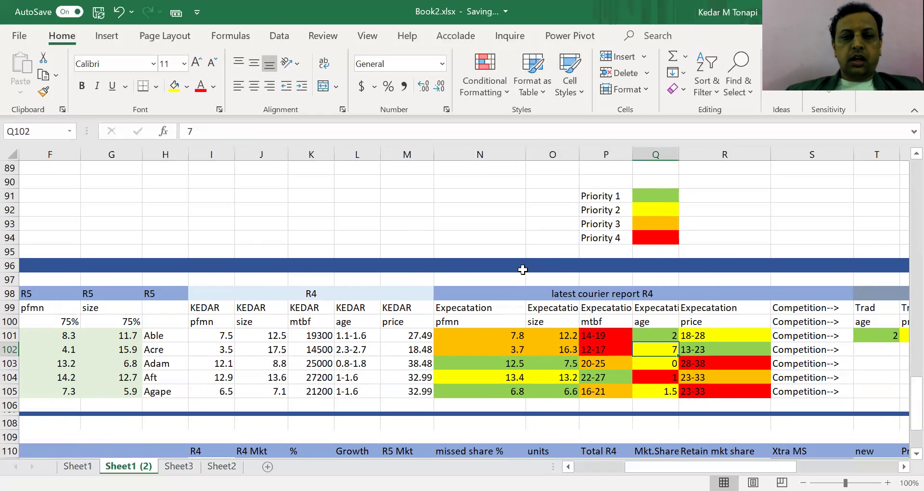
Compare Acre's R4 specifications with the Low End expectations up to the expected price in R102
key(Right)
key(Right)
key(Right)
key(Right)
key(Right)
key(Right)
key(Right)
key(Right)
key(Right)
key(Right)
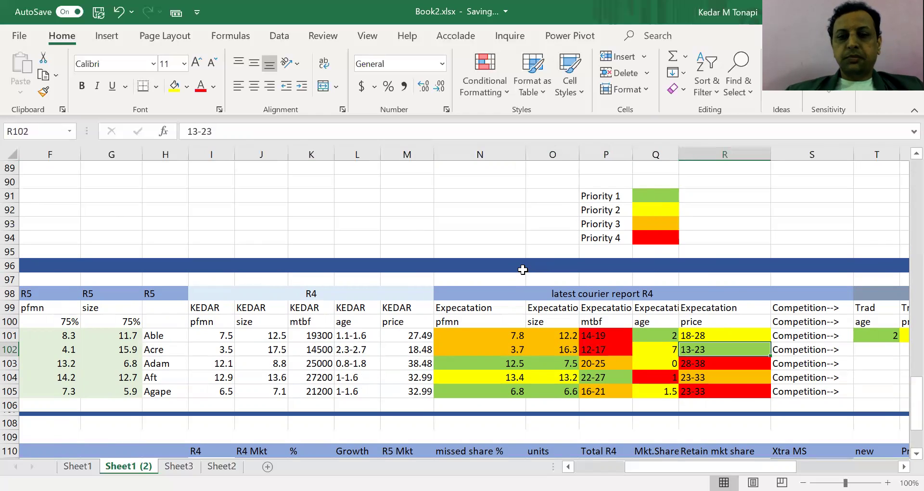
Review the High End segment's expected price and age, and trace the row back to Adam's R4 pfmn
key(Down)
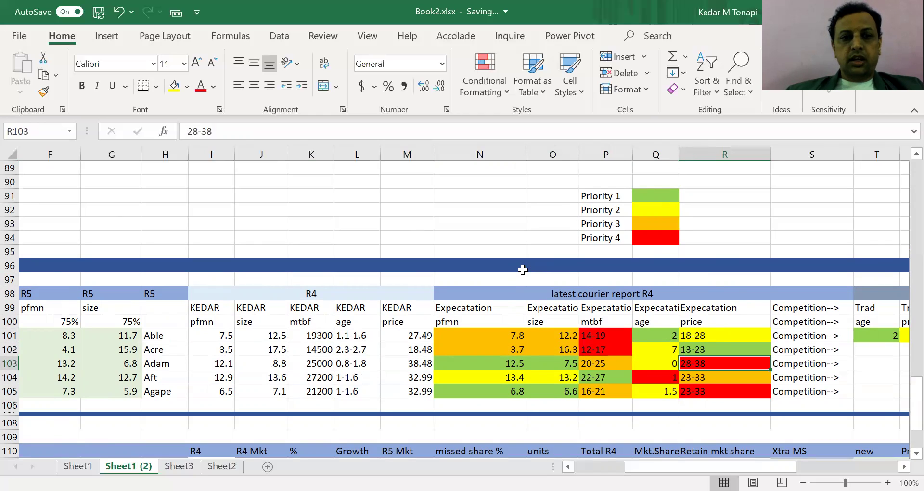
key(Left)
key(Right)
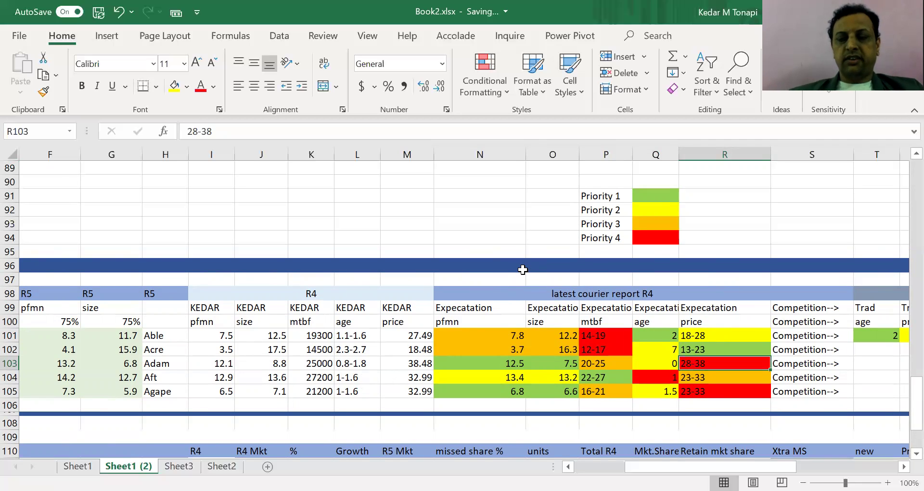
key(Left)
key(Left)
key(Left)
key(Left)
key(Left)
key(Left)
key(Left)
key(Left)
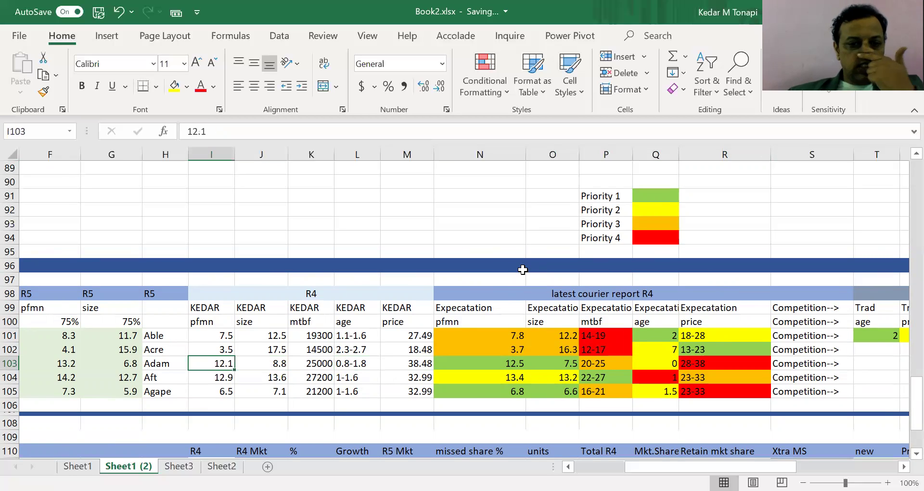
Review the R4 pfmn column from its headings down to Able's value in I101
key(Up)
key(Up)
key(Up)
key(Up)
key(Up)
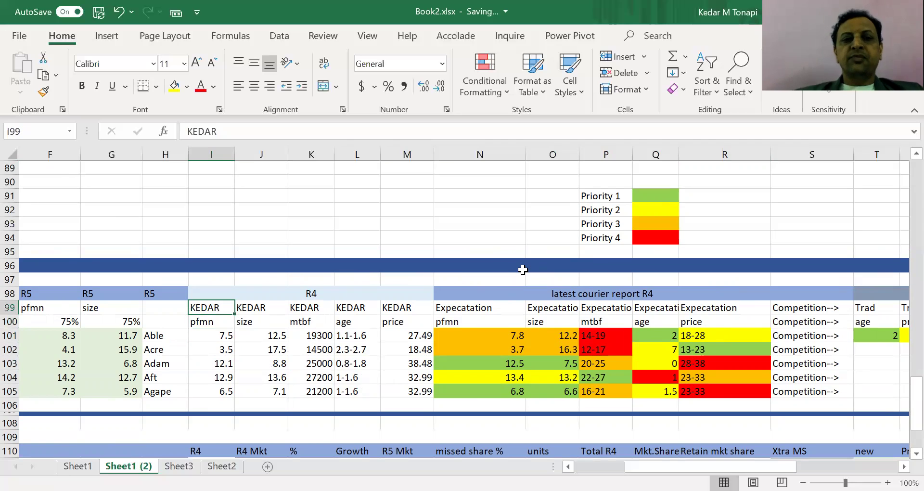
key(Down)
key(Down)
key(Down)
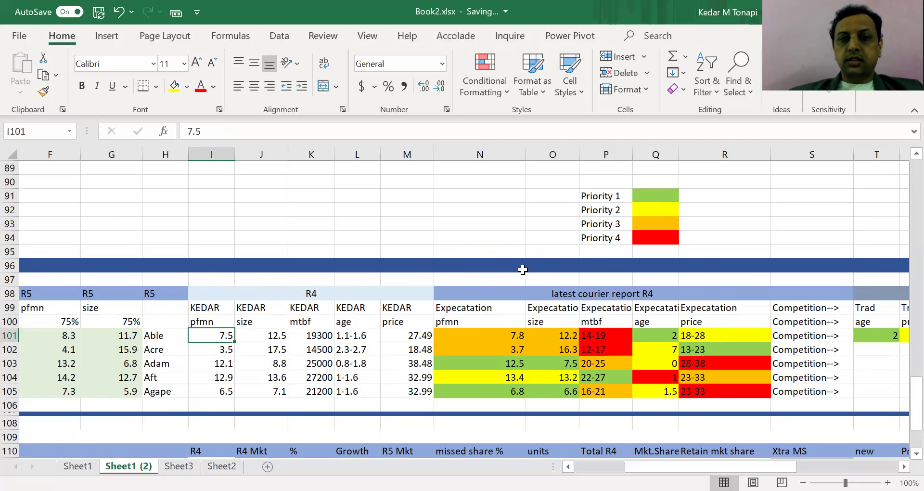
key(Up)
key(Down)
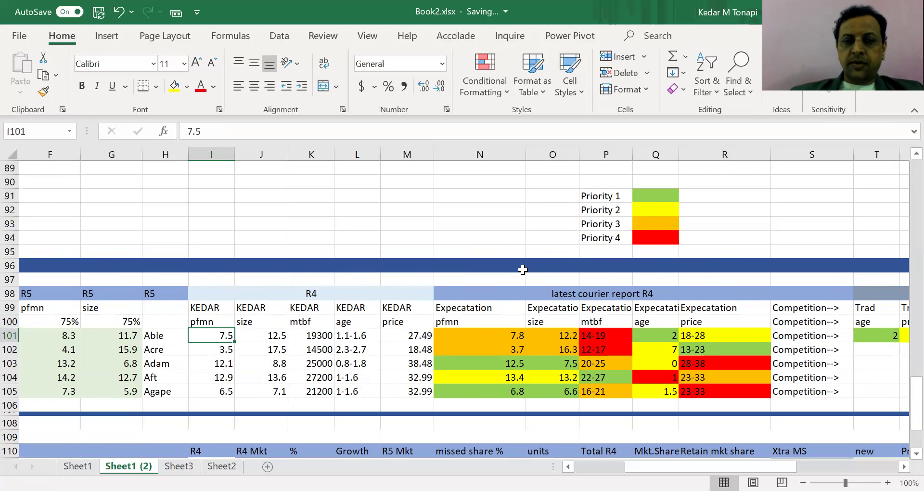
Match Able's R4 size, mtbf, age and price values with their column headings
key(Right)
key(Right)
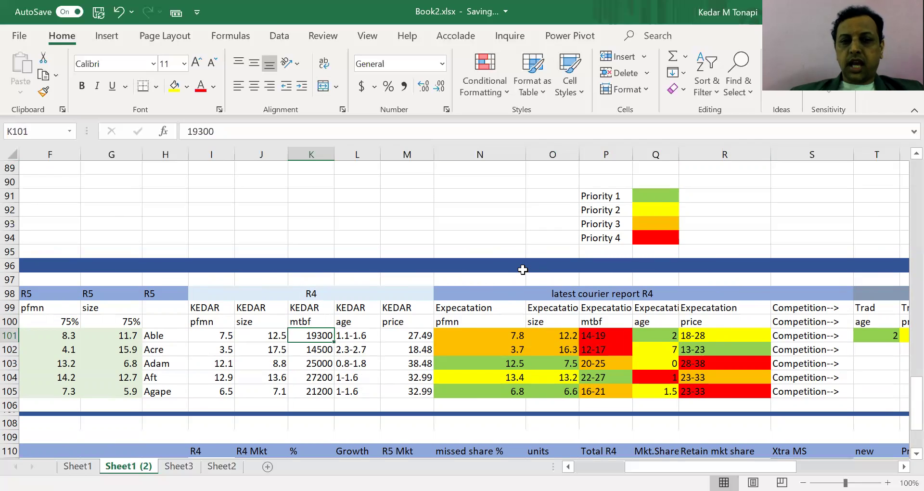
key(Right)
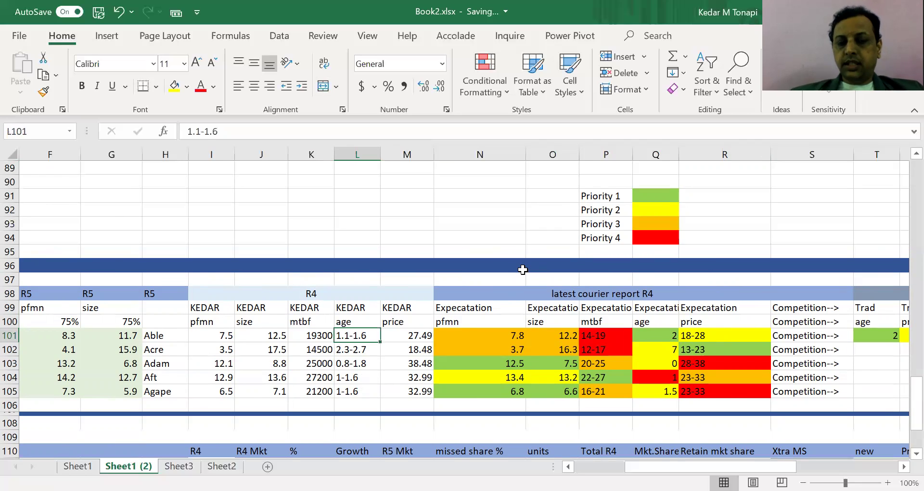
key(Left)
key(Up)
key(Down)
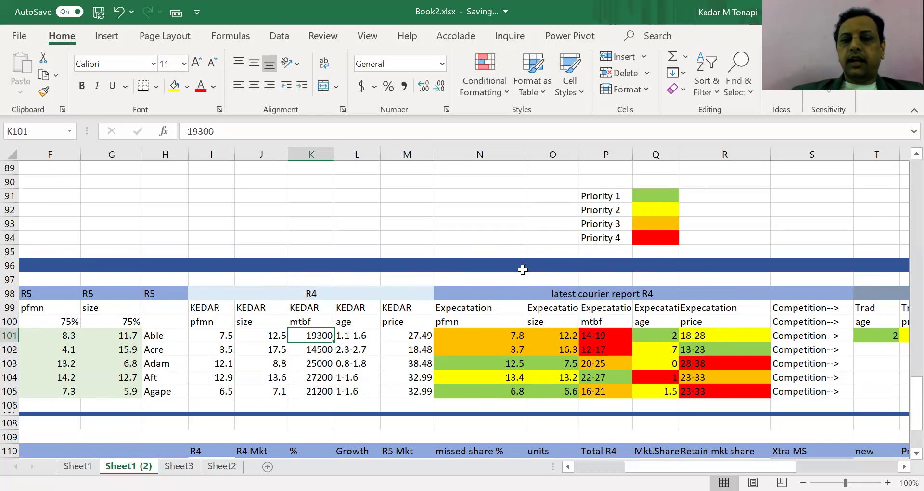
key(Right)
key(Right)
key(Up)
key(Down)
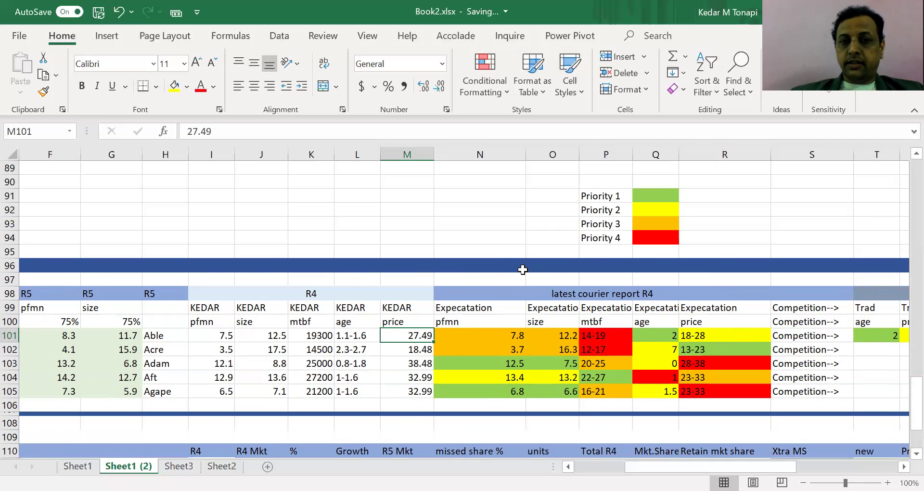
Trace the Trad row back from Able's R4 price to the R5 pfmn drift in D101
key(Left)
key(Left)
key(Left)
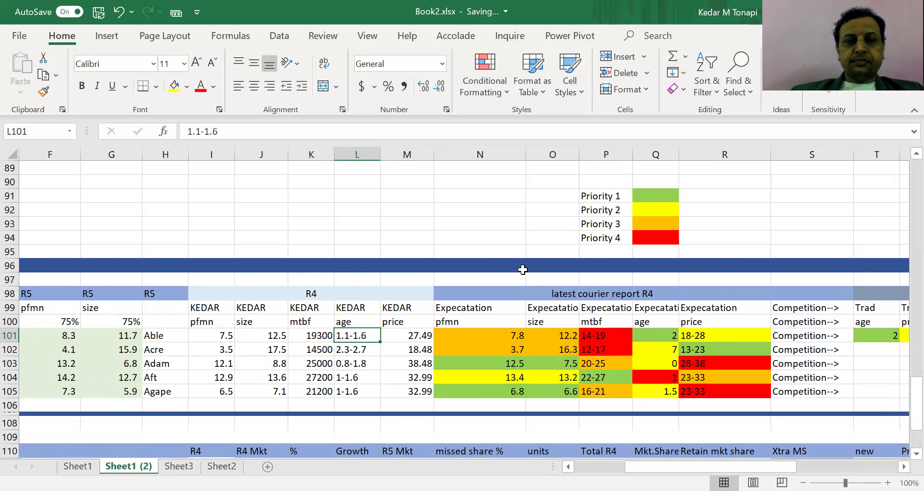
key(Left)
key(Left)
key(Left)
key(Left)
key(Left)
key(Left)
key(Left)
key(Left)
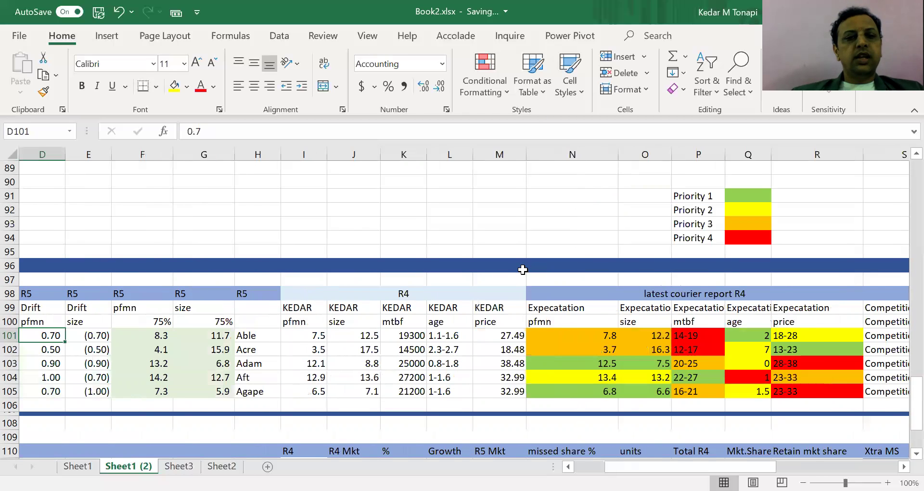
Examine the Trad segment's R5 drift values for pfmn and size in D101 and E101
key(Right)
key(Right)
key(Right)
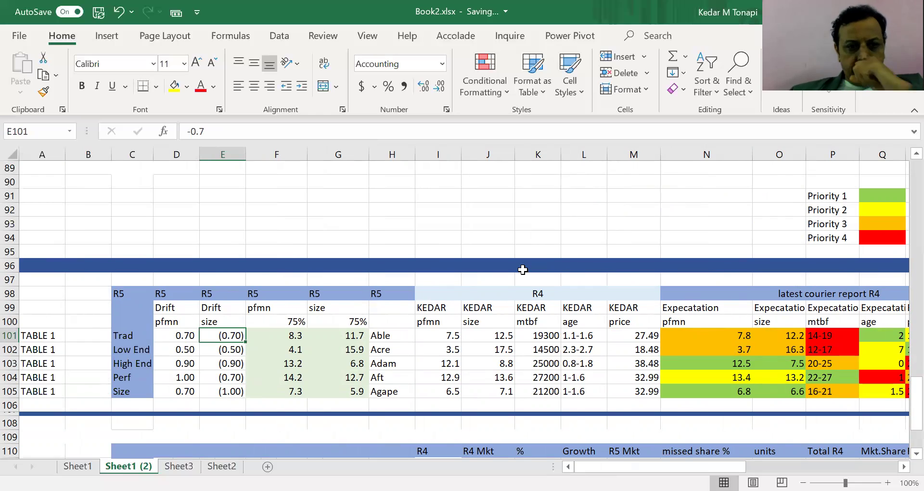
key(Left)
key(Right)
key(Left)
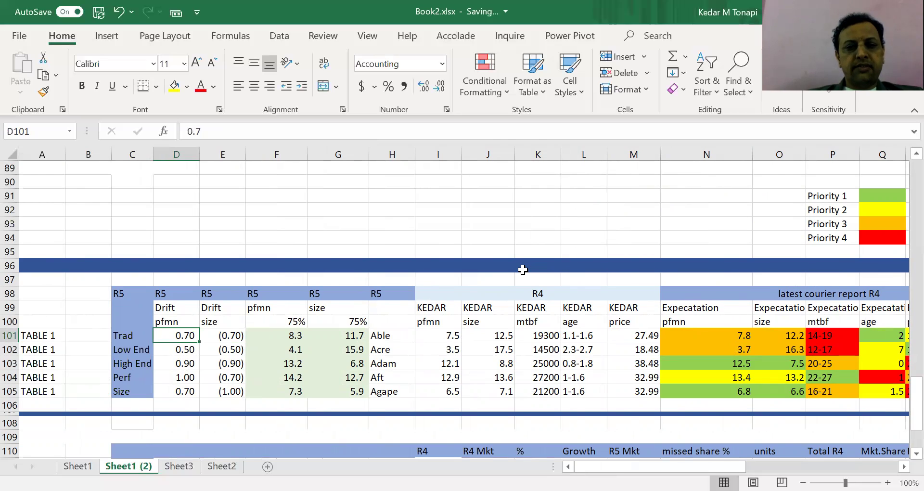
key(Right)
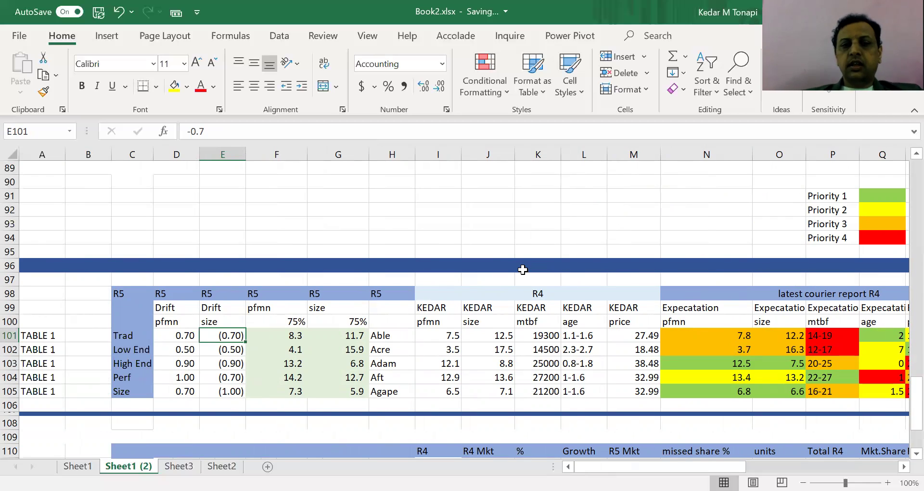
Inspect the formula behind the Trad segment's R5 pfmn in F101
key(Right)
key(F2)
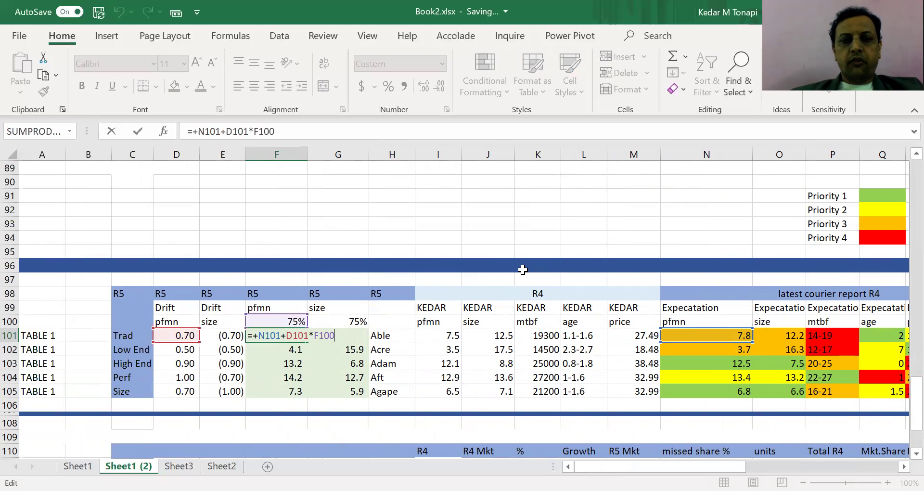
key(Escape)
Trace the R5 pfmn inputs from the Trad drift in D101 to the expected pfmn in N101, and inspect that cell's content
key(Left)
key(Left)
key(Right)
key(Right)
key(Right)
key(Right)
key(Right)
key(Right)
key(Right)
key(Right)
key(Right)
key(Right)
key(Right)
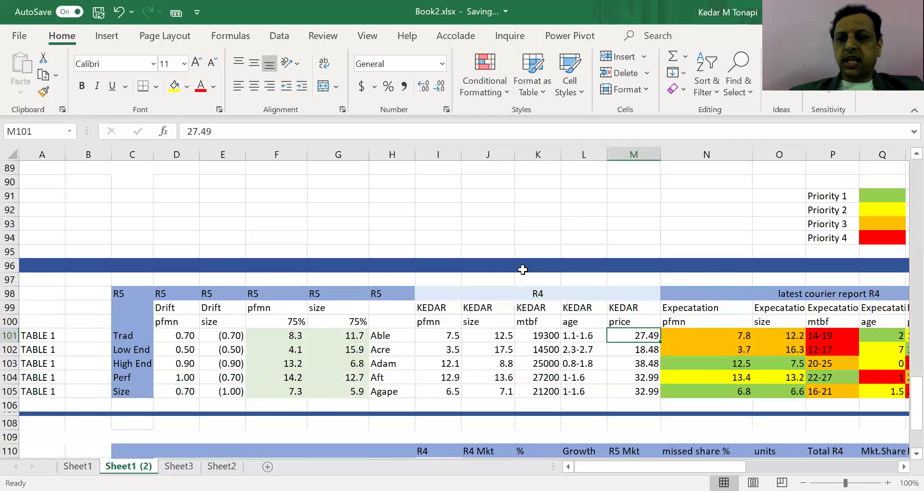
key(Left)
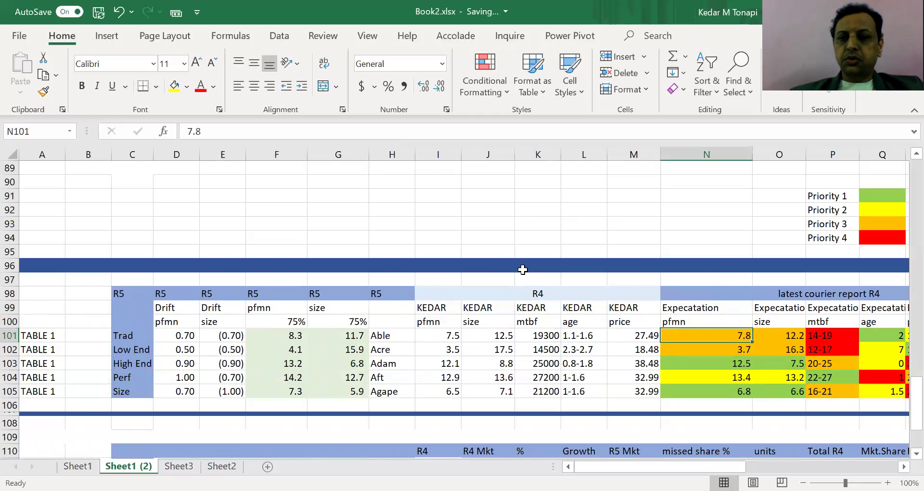
key(F2)
key(Escape)
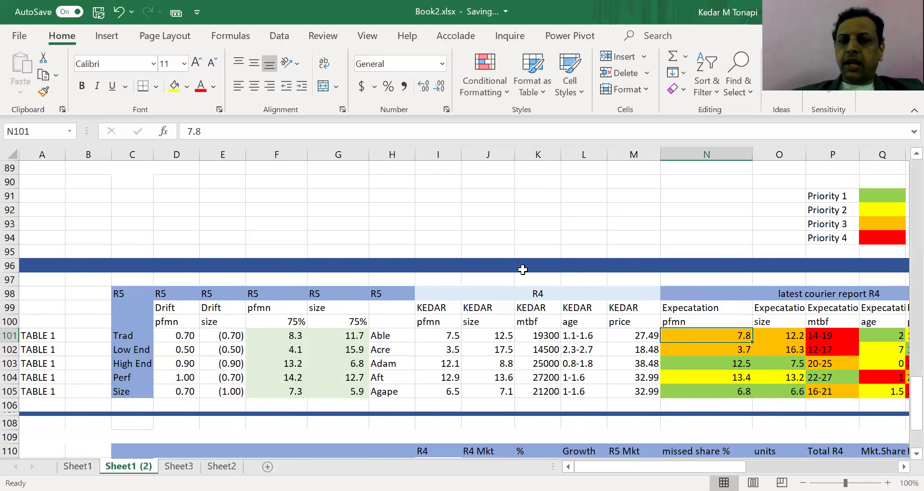
Return to the Trad R5 pfmn in F101 and check which cells its formula references
key(Left)
key(Left)
key(Left)
key(Left)
key(Left)
key(Left)
key(Left)
key(Left)
text(=+N101+D101*F100)
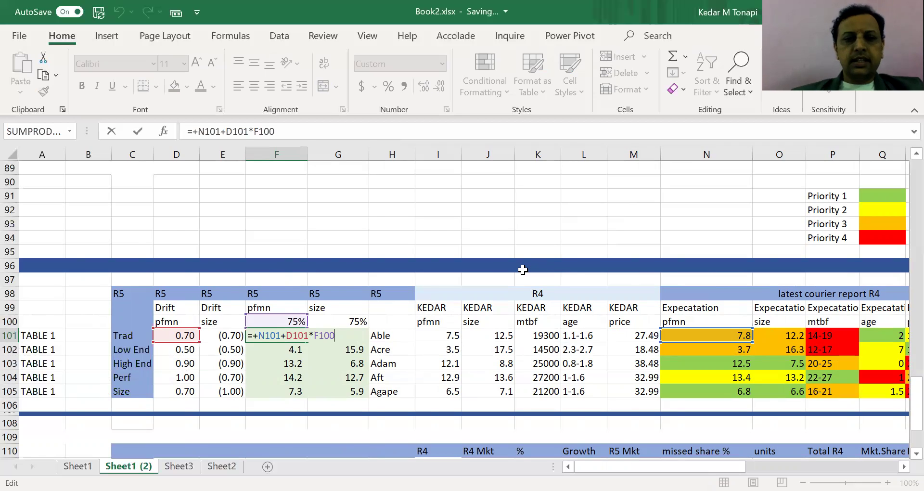
key(ctrl+Return)
Check the percentage factor in F100 against its reference in the F101 formula
key(Up)
key(Down)
key(Up)
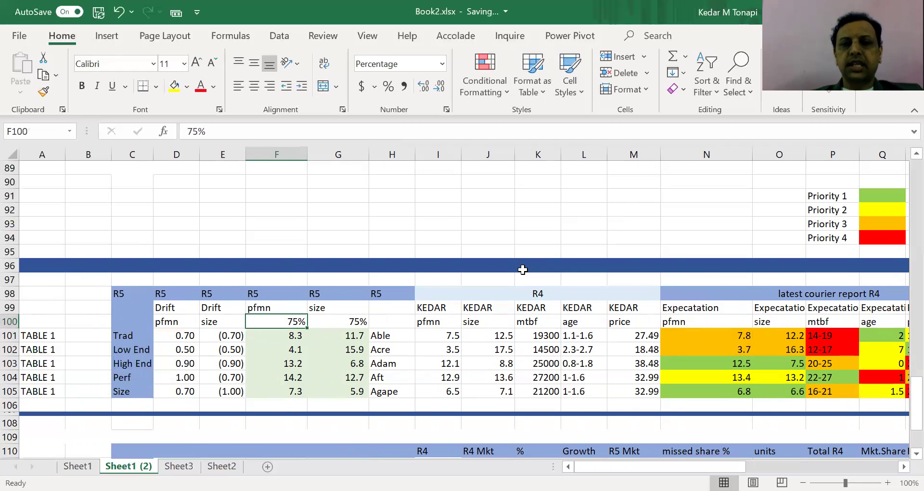
key(Down)
key(F2)
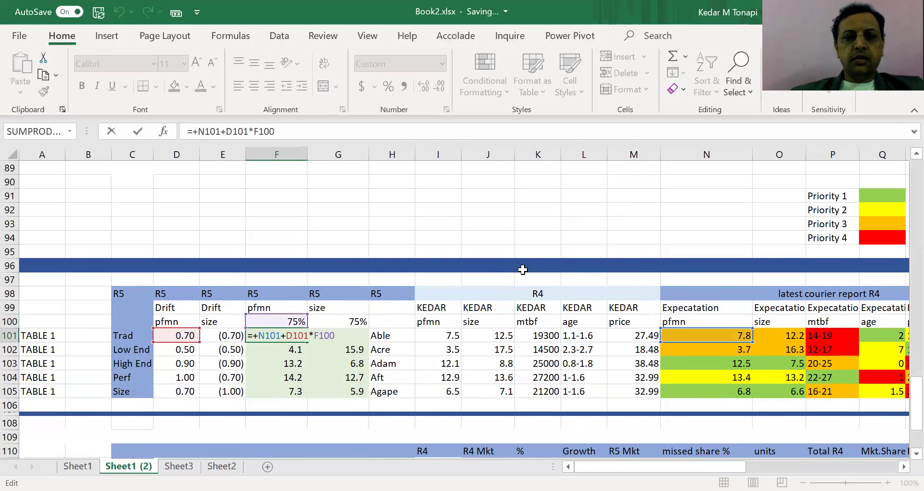
key(Escape)
Check the pfmn drift in D101 against its reference in the Trad R5 pfmn formula
key(Left)
key(Left)
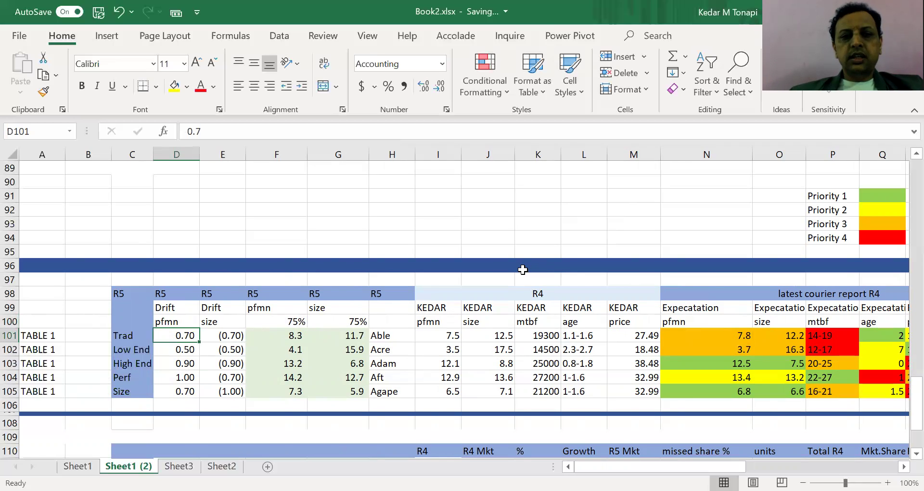
key(Right)
key(Right)
key(F2)
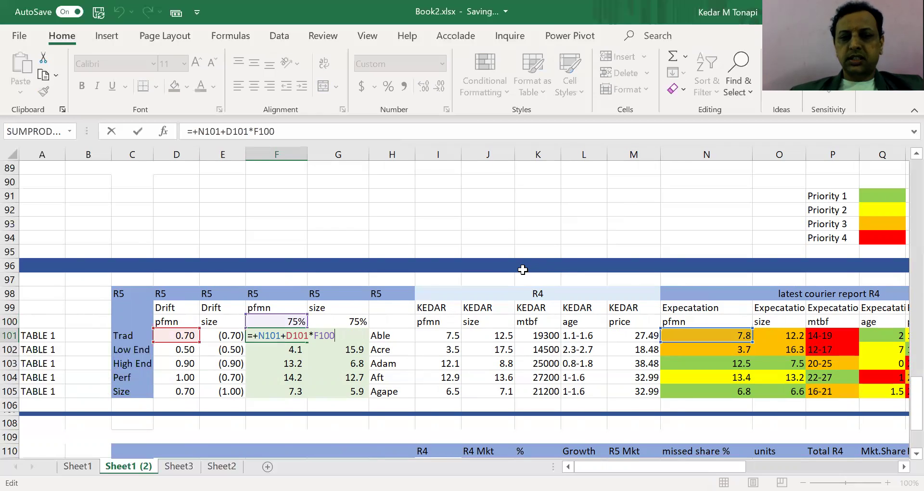
key(Escape)
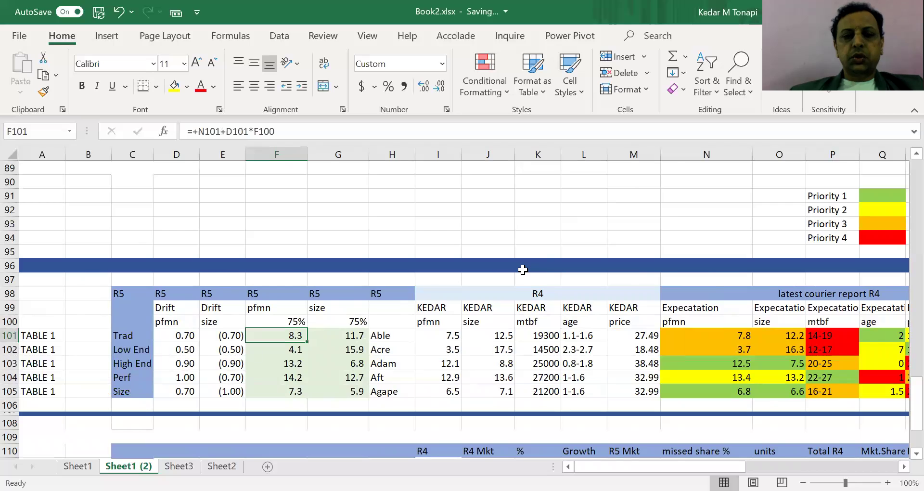
Examine the Trad segment's R5 size formula in G101 and the percentage factor above it
key(Right)
key(Up)
key(Down)
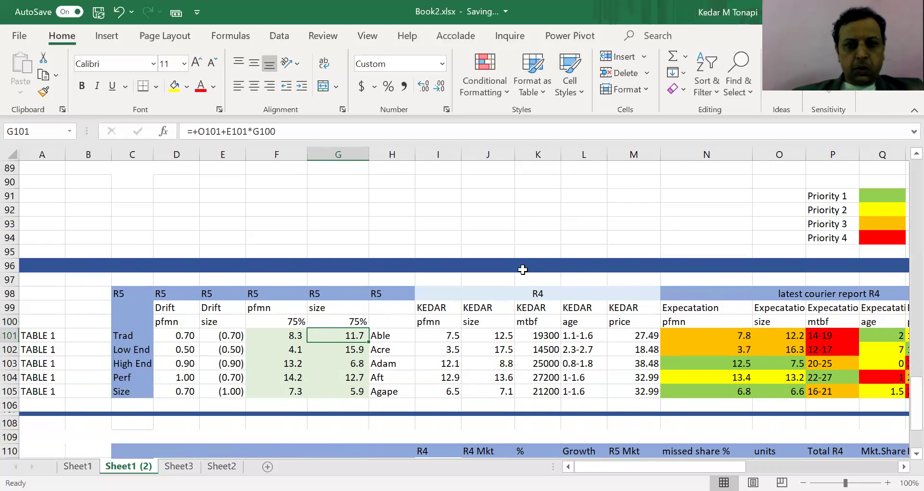
Set the pfmn percentage factor in F100 to 100% and copy it to the size factor in G100
key(Up)
key(Down)
key(Left)
key(Right)
key(Left)
key(Left)
key(Right)
key(Right)
key(Up)
key(Left)
text(100)
key(Return)
key(Up)
key(ctrl+c)
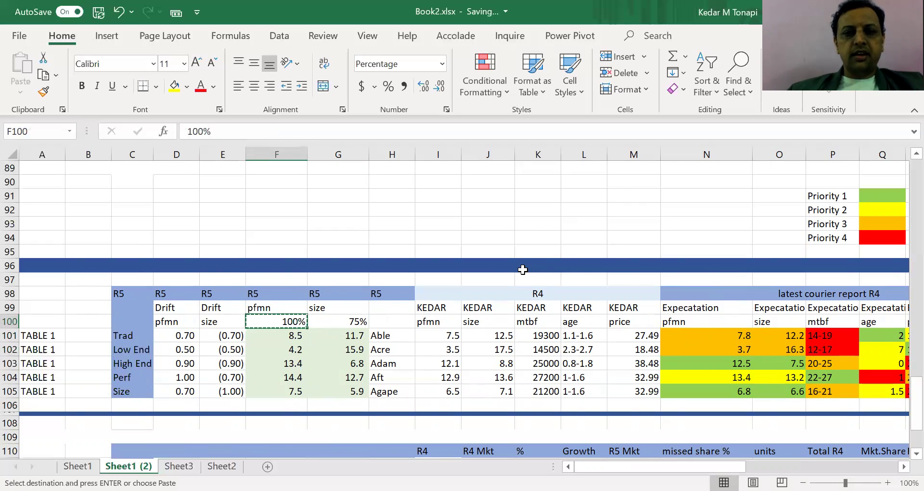
key(Right)
key(Return)
key(Left)
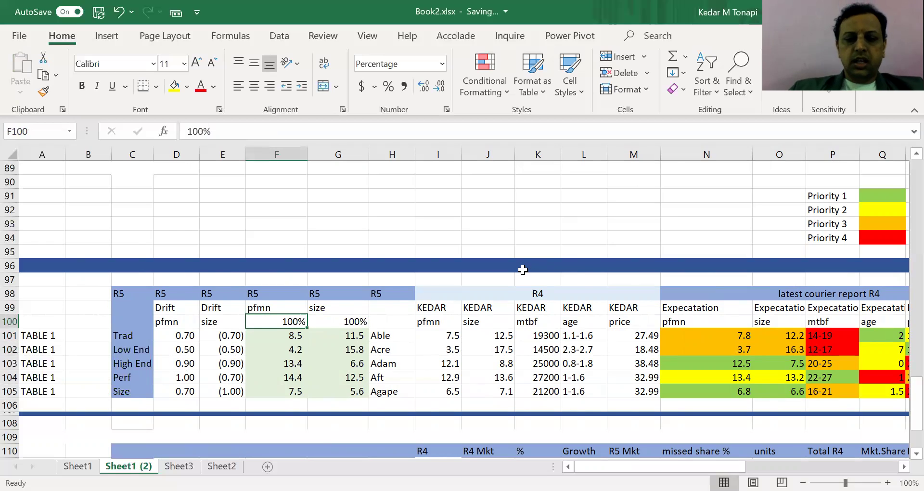
Set the pfmn percentage factor in F100 to 75% and copy it to the size factor in G100
text(75)
key(Return)
key(Up)
key(ctrl+c)
key(Right)
key(Return)
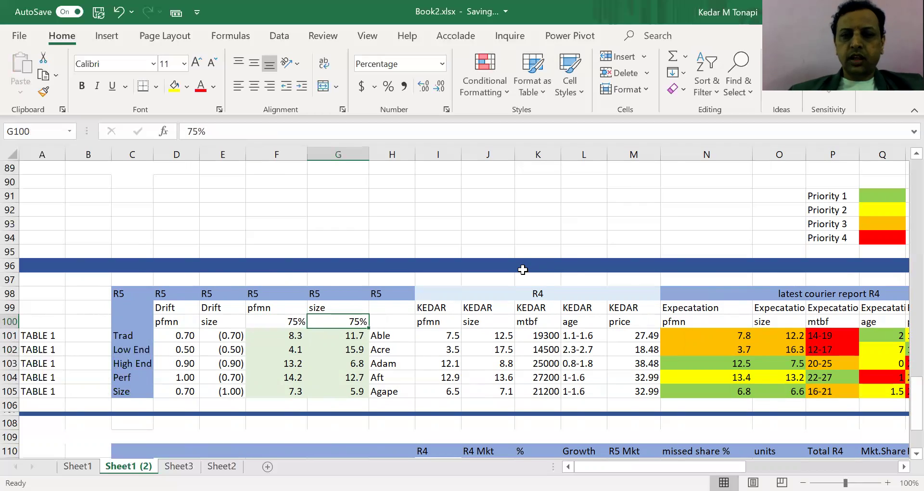
Check the Trad R5 pfmn formula in F101 together with the percentage factor in F100
key(Right)
key(Left)
key(Down)
key(Left)
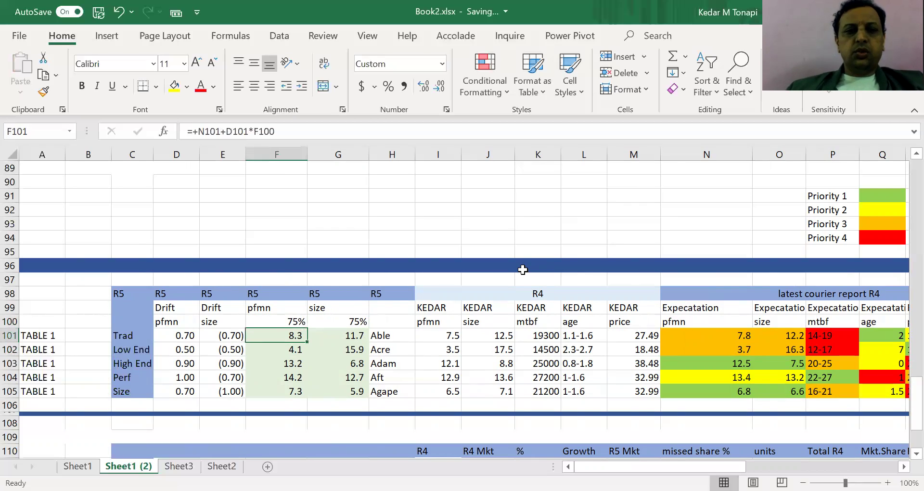
key(Up)
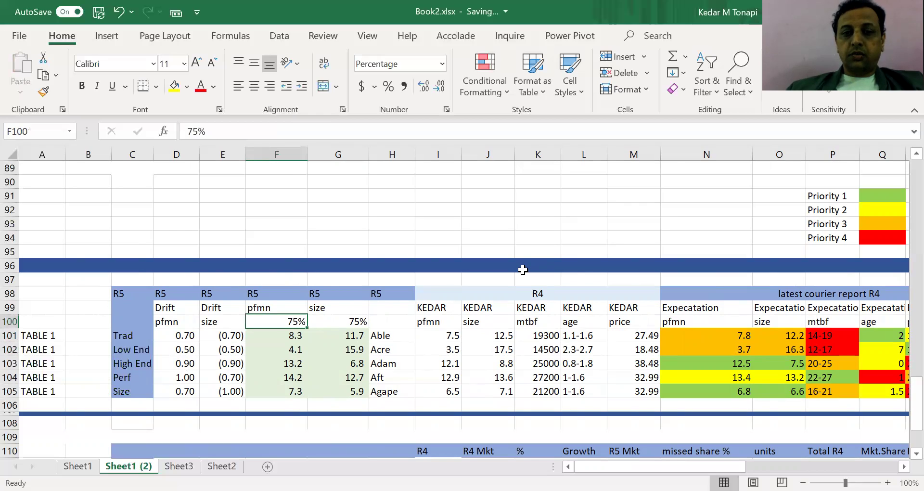
key(Down)
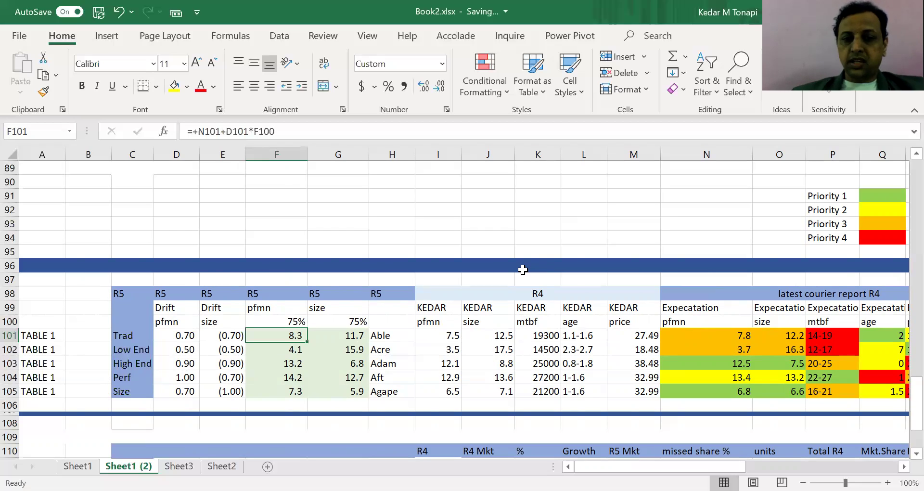
Review the R5 pfmn and size targets for Trad and Low End in F101:G102
key(shift+Right)
key(shift+Left)
key(shift+Down)
key(shift+Up)
key(shift+Right)
key(shift+Down)
key(shift+Left)
key(shift+Up)
Follow the Trad row through the R4 specifications and courier expectations to the competition's Trad age in T101
key(Right)
key(Right)
key(Right)
key(Right)
key(Right)
key(Right)
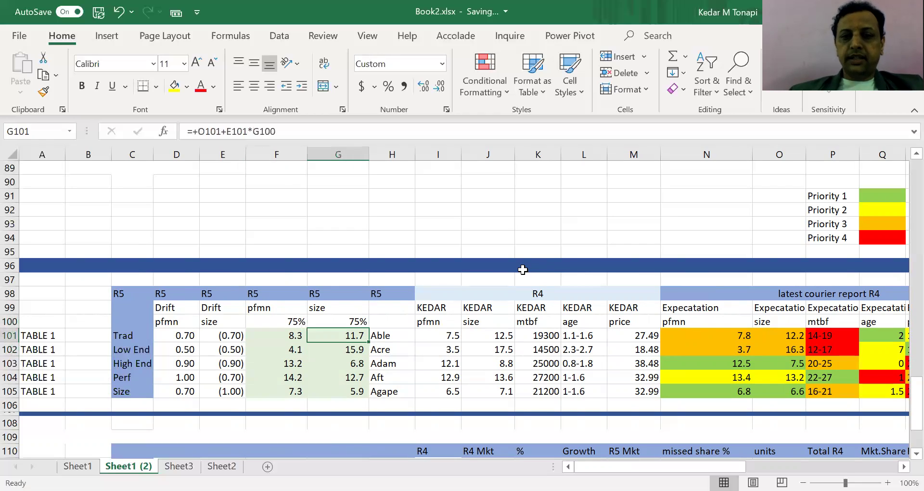
key(Right)
key(Right)
key(Right)
key(Right)
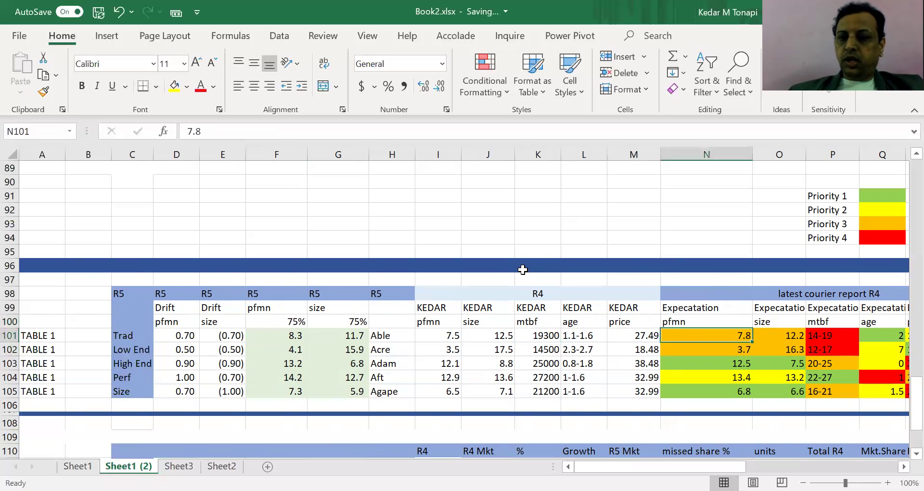
key(Right)
key(Right)
key(Right)
key(Right)
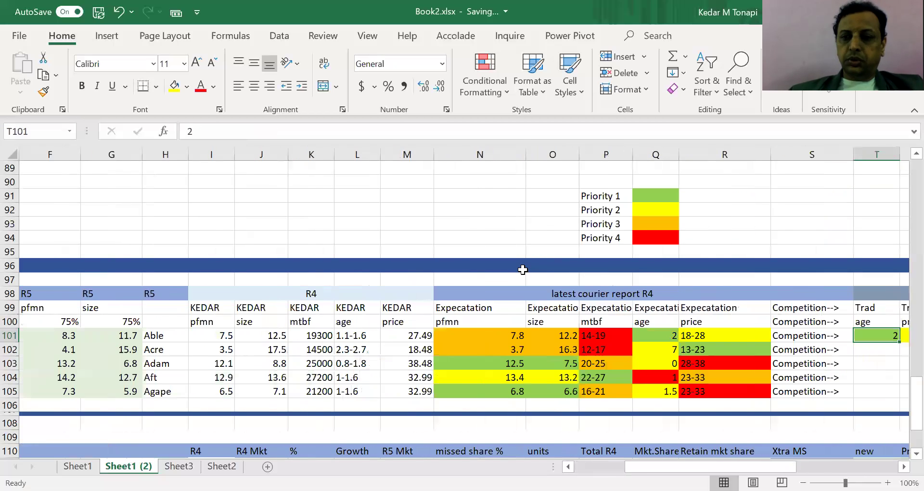
Look through the competition's R4 Courier report columns from Trad age to Perf pfmn along row 101
key(Right)
key(Right)
key(Right)
key(Right)
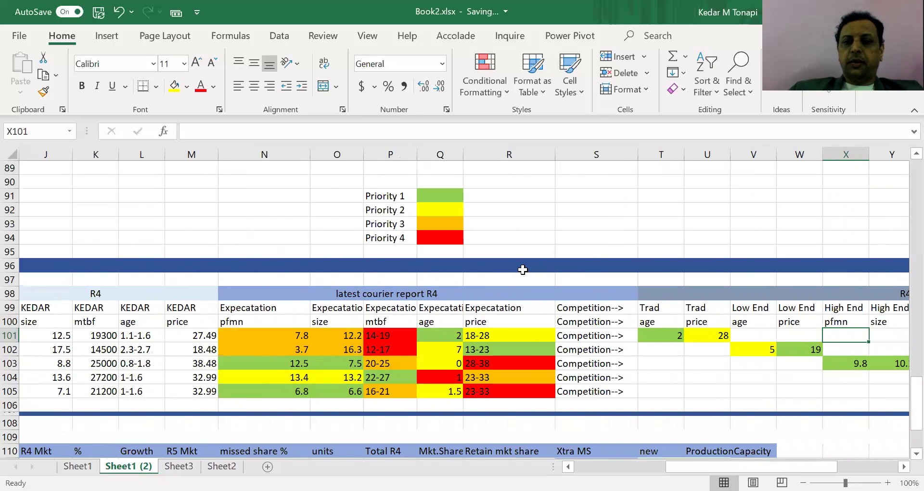
key(Left)
key(Left)
key(Left)
key(Right)
key(Right)
key(Right)
key(Right)
key(Right)
key(Right)
key(Right)
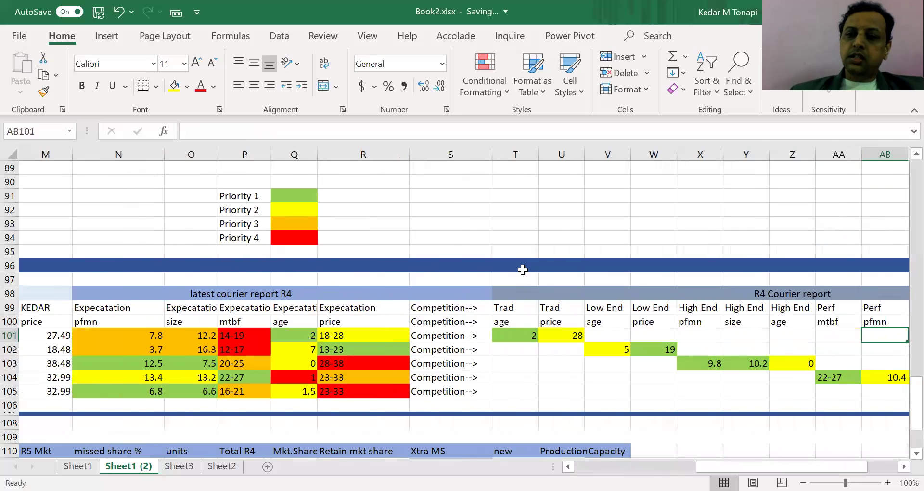
Go back along the R4 Courier report columns to the competition's Trad age in T101
key(Left)
key(Left)
key(Left)
key(Left)
key(Left)
key(Left)
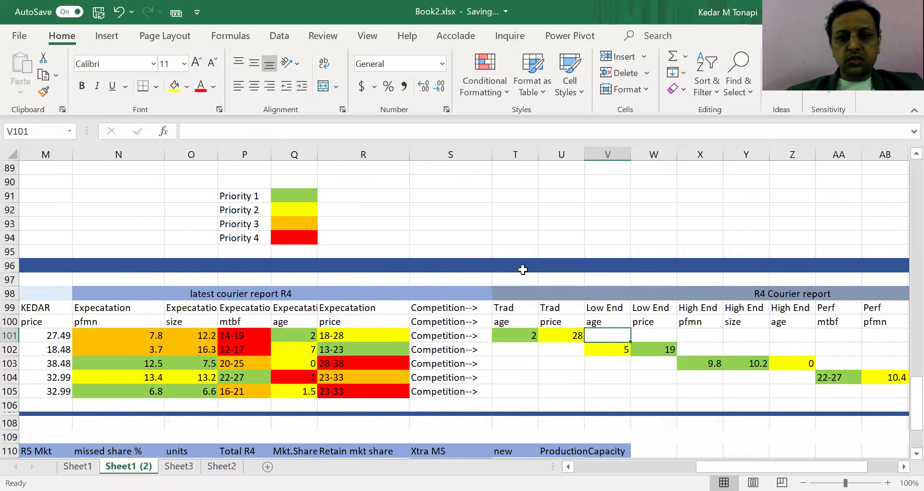
key(Left)
key(Left)
key(Left)
key(Left)
key(Right)
key(Right)
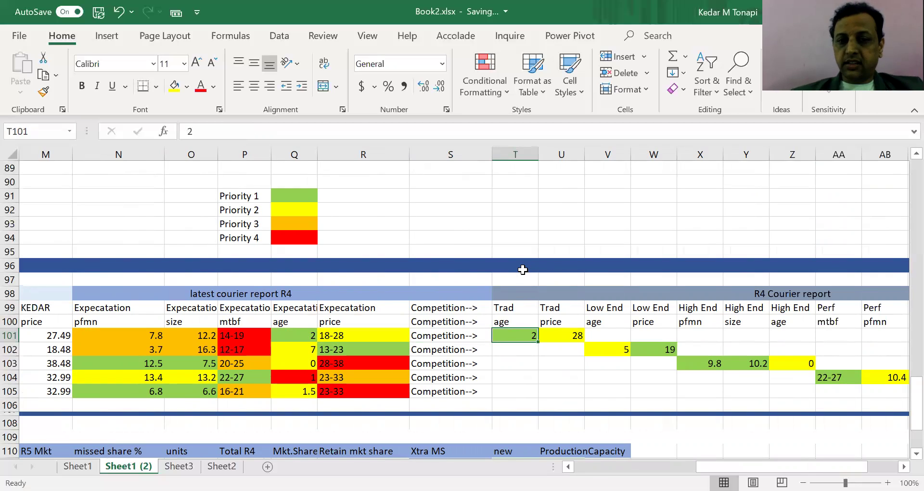
Freeze the panes at D101 so the segment names in column C and the header rows stay in view
key(Left)
key(Left)
key(Left)
key(Left)
key(Left)
key(Left)
key(Left)
key(Left)
key(Left)
key(Right)
key(Left)
key(Left)
key(Left)
key(Left)
key(Left)
key(Right)
key(Right)
key(Left)
key(Left)
key(Left)
key(Left)
key(Left)
key(Left)
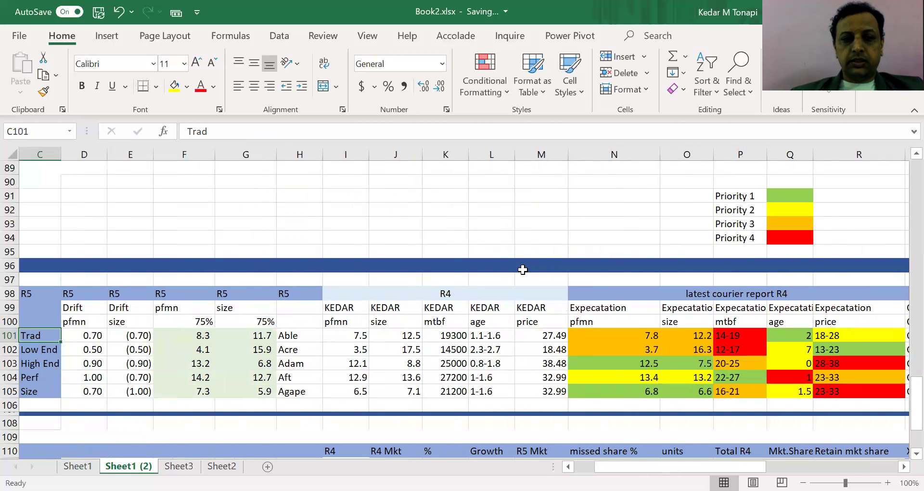
key(Right)
key(Right)
key(Left)
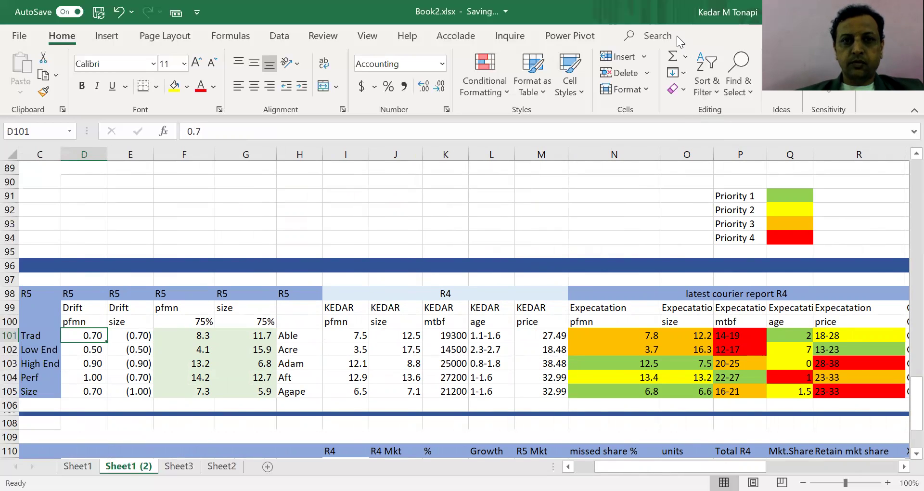
click(362, 37)
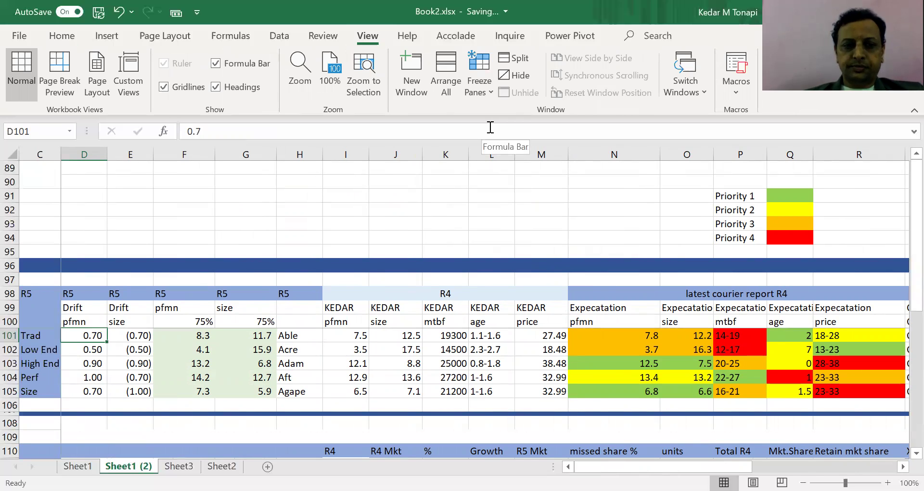
Scan the Trad row across to the competition's R4 Courier report columns with the segment names frozen, ending at T101
key(Right)
key(Right)
key(Right)
key(Right)
key(Right)
key(Right)
key(Right)
key(Right)
key(Right)
key(Right)
key(Right)
key(Right)
key(Right)
key(Right)
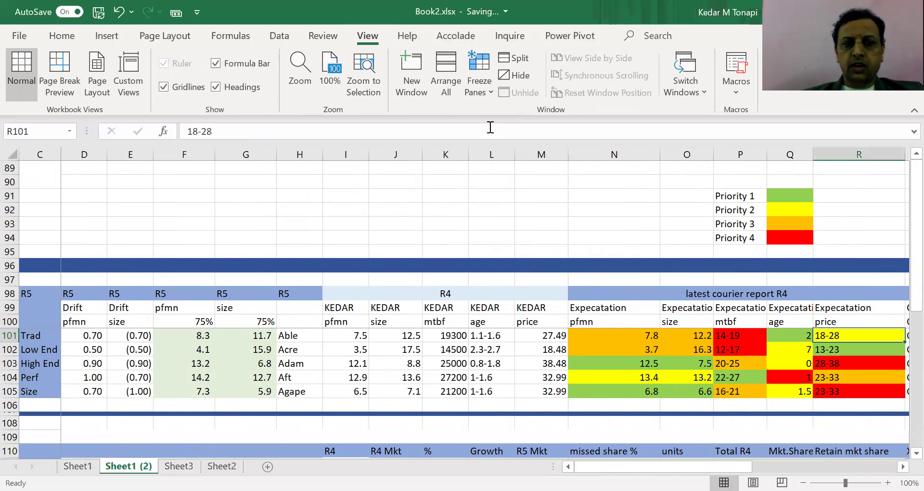
key(Right)
key(Right)
key(Right)
key(Right)
key(Right)
key(Right)
key(Right)
key(Right)
key(Right)
key(Left)
key(Left)
key(Left)
key(Left)
key(Left)
key(Left)
key(Left)
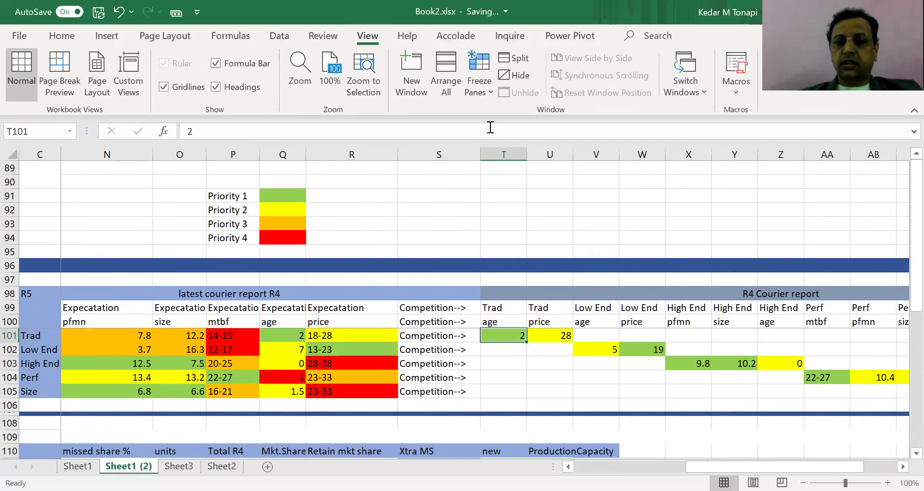
Compare the competition's Trad age and Trad price in T101 and U101
key(Right)
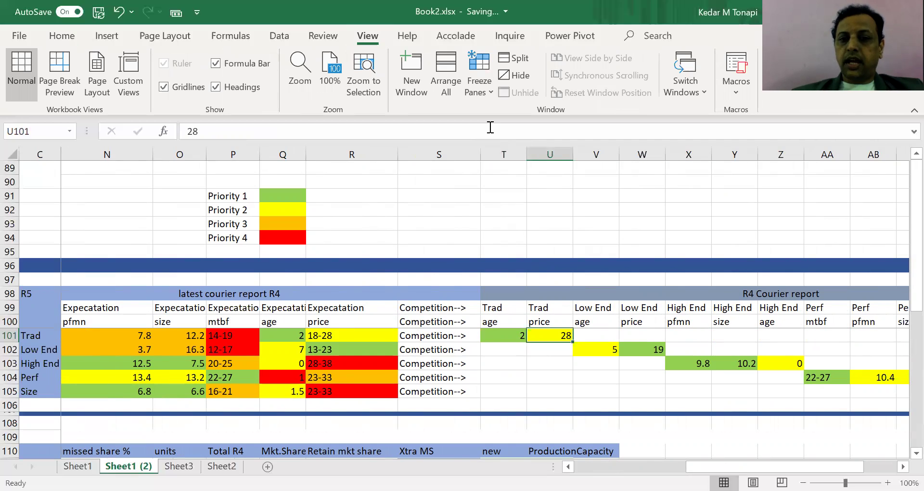
key(Left)
key(Right)
key(Left)
key(Right)
Examine the competition's Low End age and price in V102 and W102
key(Down)
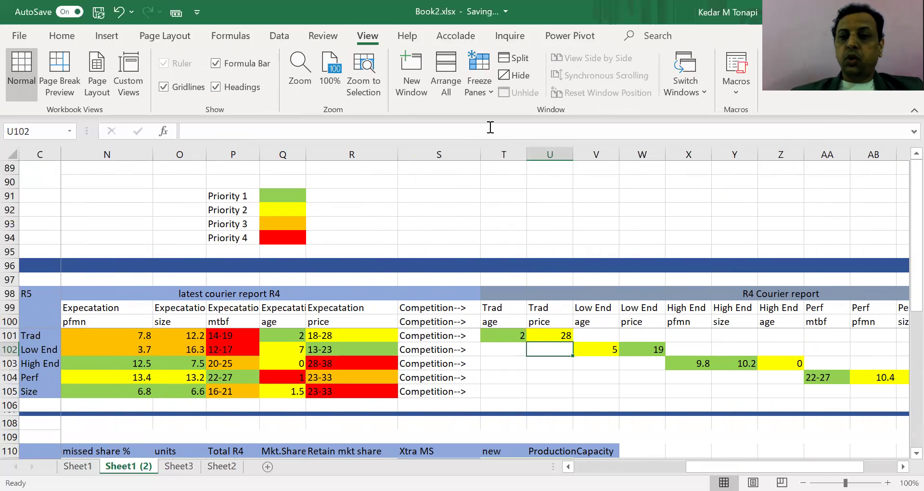
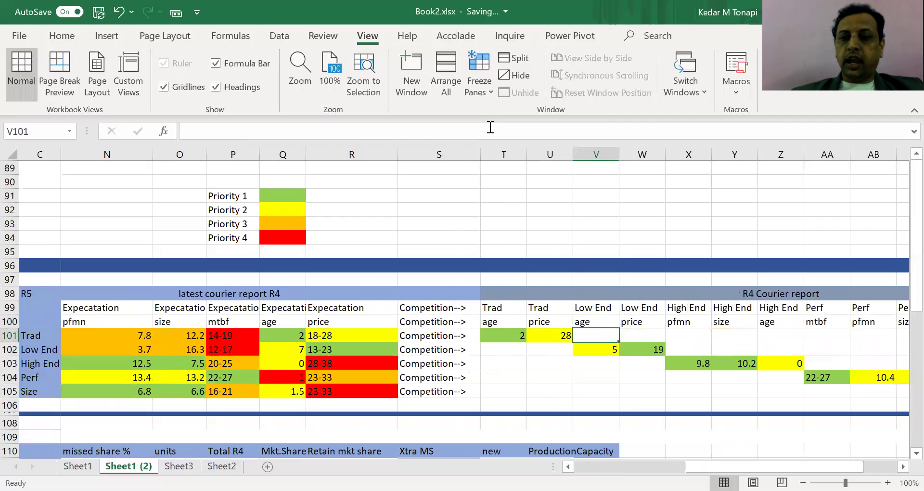
key(Down)
key(Right)
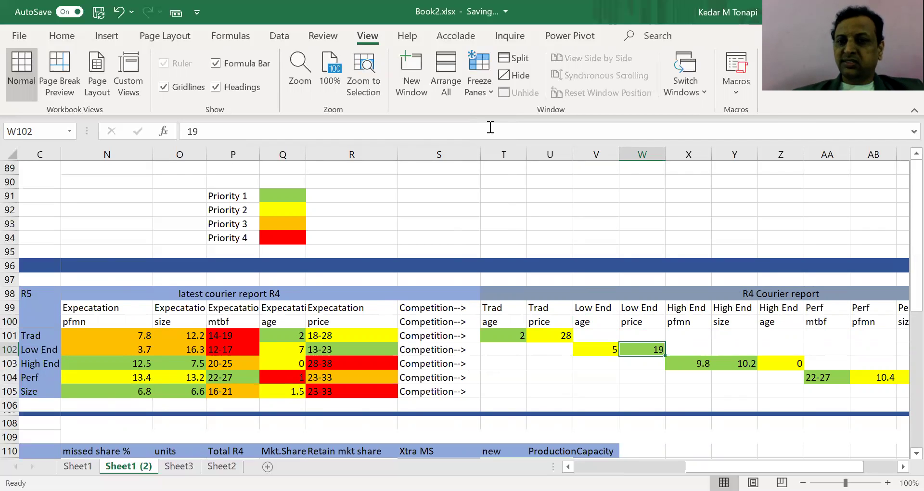
Examine the competition's High End pfmn, size and age in X103:Z103
key(Down)
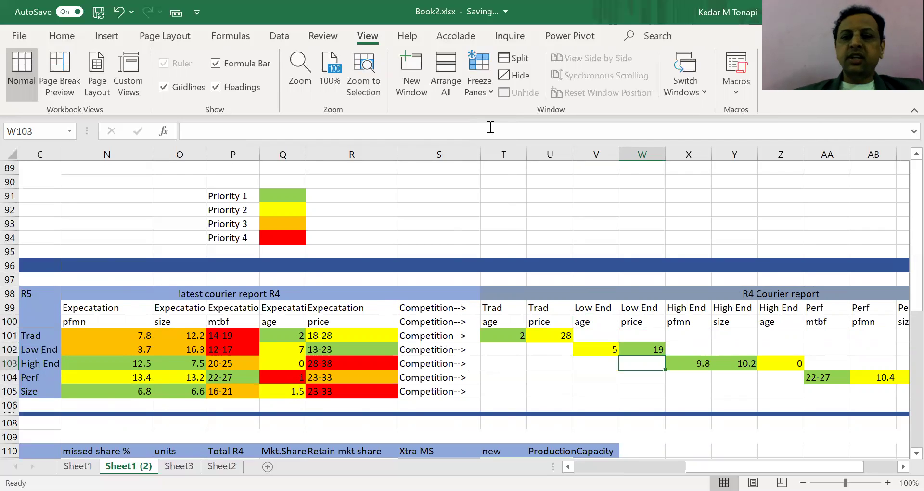
key(Right)
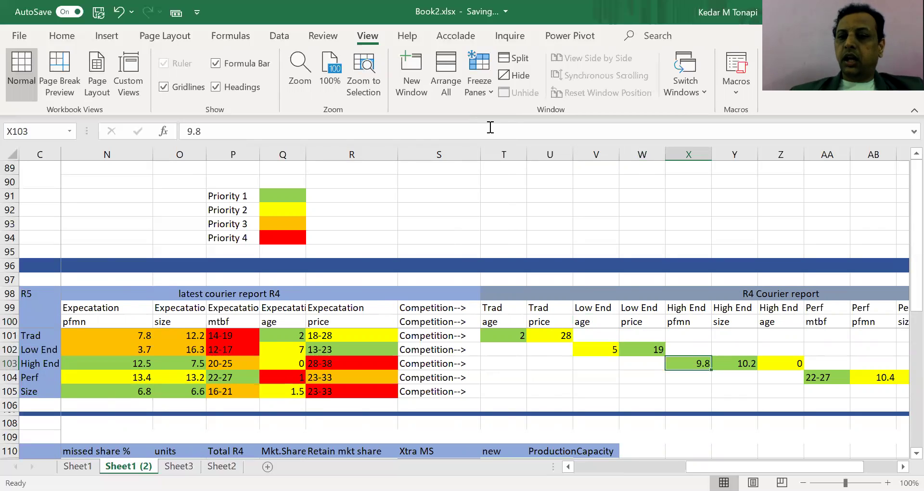
key(Right)
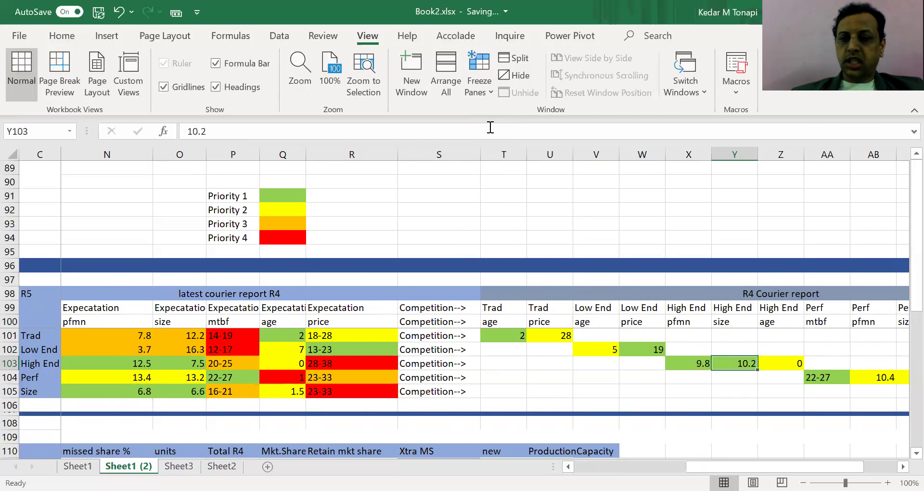
key(Right)
key(Left)
key(Left)
key(Right)
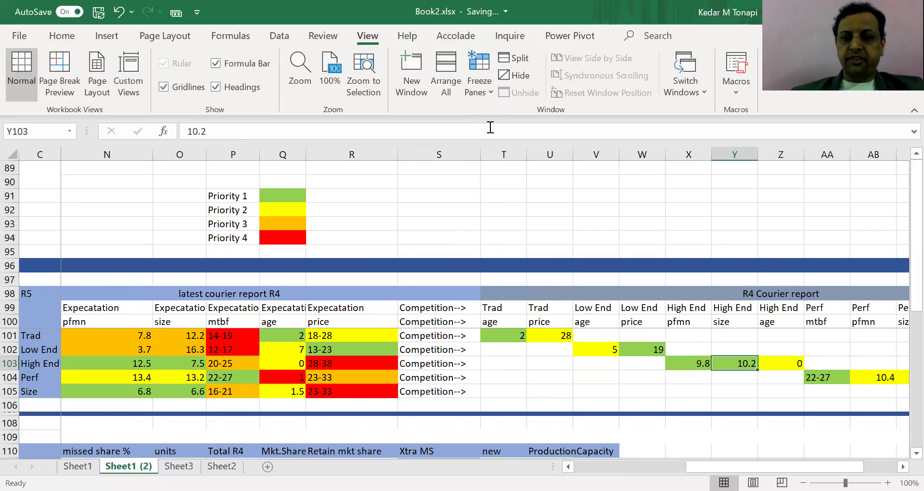
Examine the competition's Perf mtbf, pfmn and size in row 104 and continue to the Size segment columns
key(Right)
key(Right)
key(Right)
key(Down)
key(Right)
key(Right)
key(Right)
key(Right)
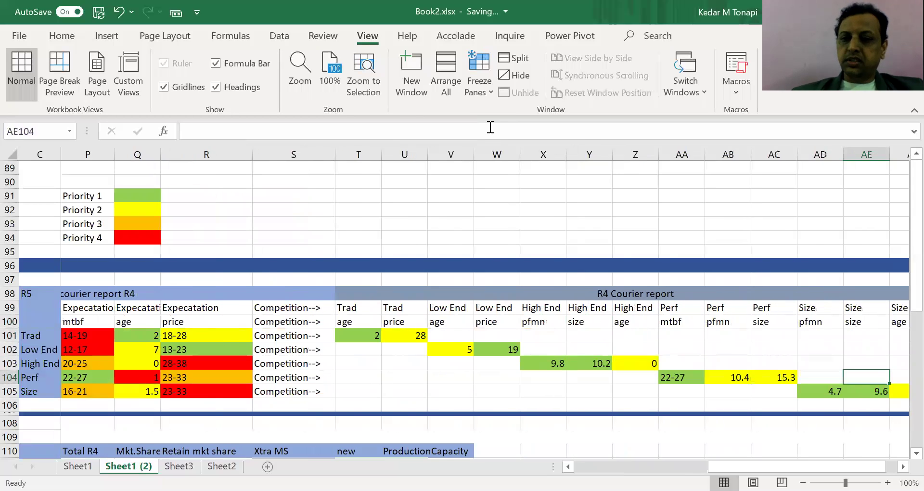
Re-examine the competition's Trad age and Trad price in T101:U101 of the R4 Courier report
key(Left)
key(Left)
key(Left)
key(Left)
key(Left)
key(Left)
key(Left)
key(Left)
key(Left)
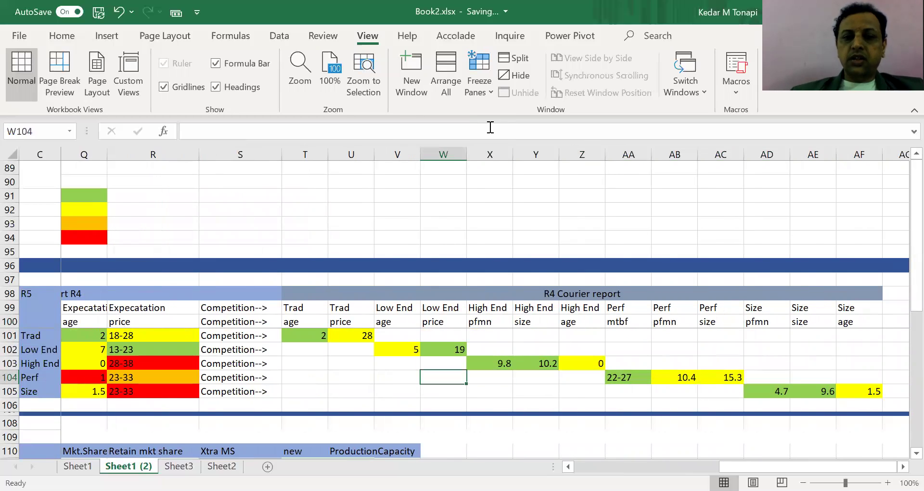
key(Up)
key(Up)
key(Left)
key(Left)
key(Left)
key(Up)
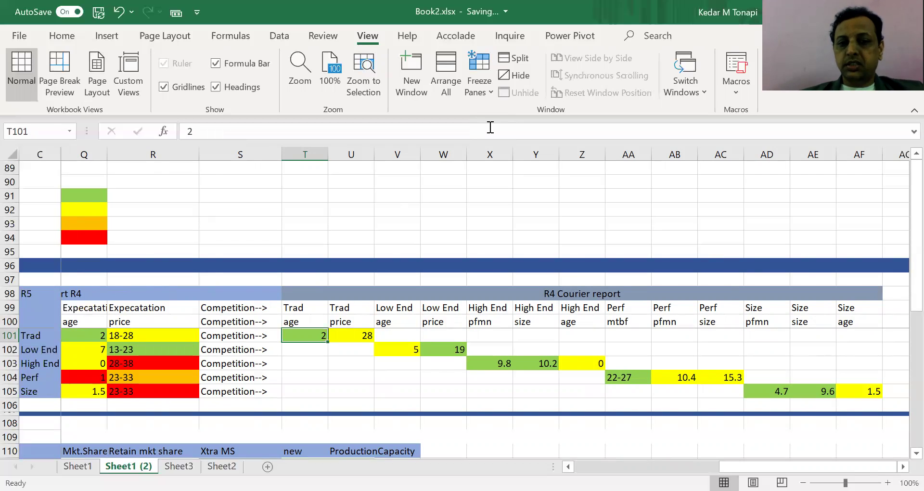
key(Left)
key(Right)
key(Right)
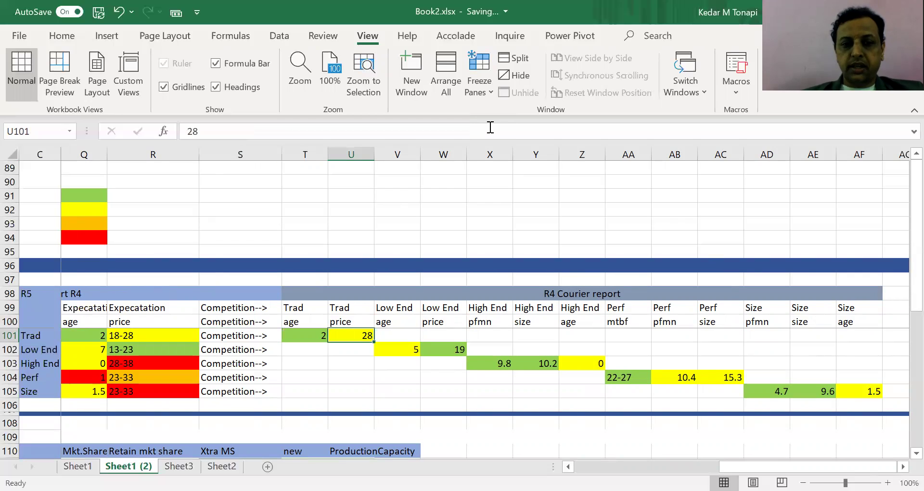
Examine the Trad row's R4 expectation values and the R4 product values back to the size in J101
key(Left)
key(Left)
key(Left)
key(Left)
key(Left)
key(Left)
key(Left)
key(Left)
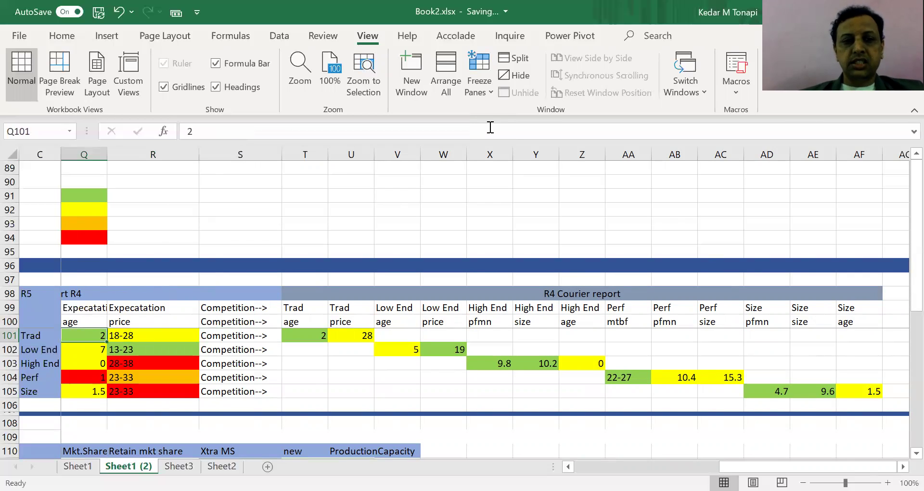
key(Left)
key(Left)
key(Left)
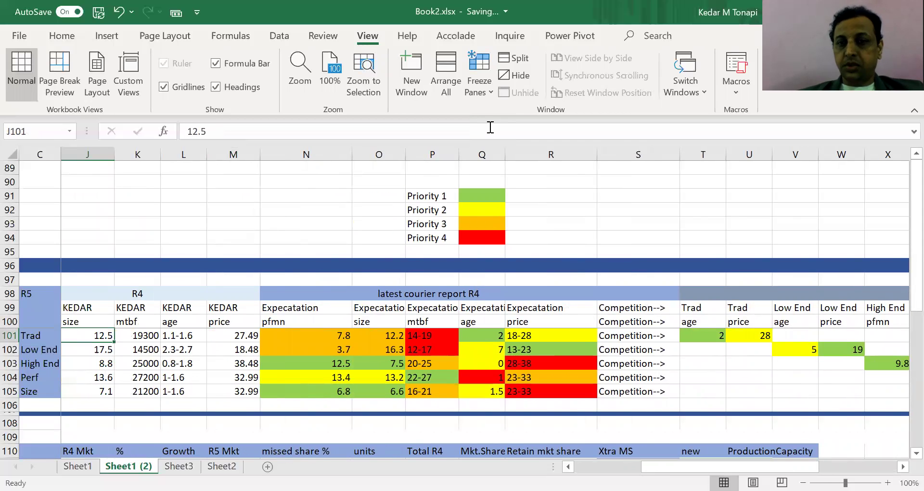
Examine the R5 drift values for size and pfmn across the segments in columns E and D
key(Down)
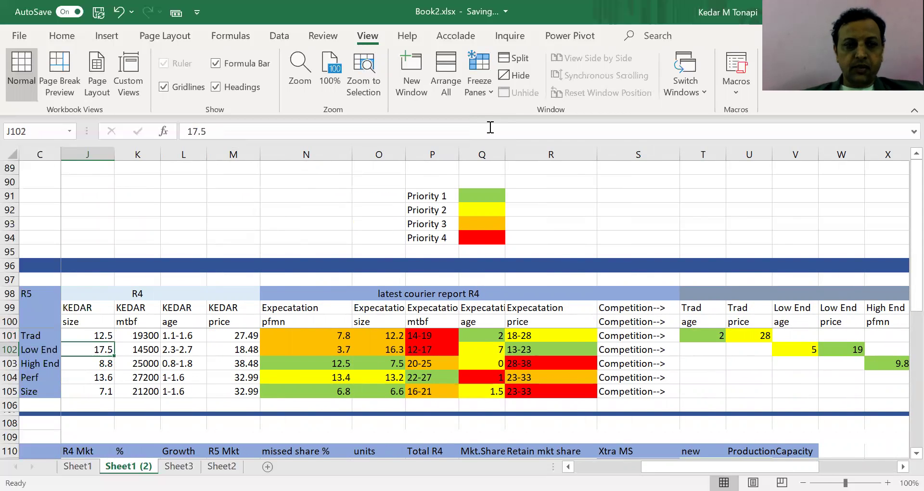
key(Left)
key(Left)
key(Left)
key(Left)
key(Left)
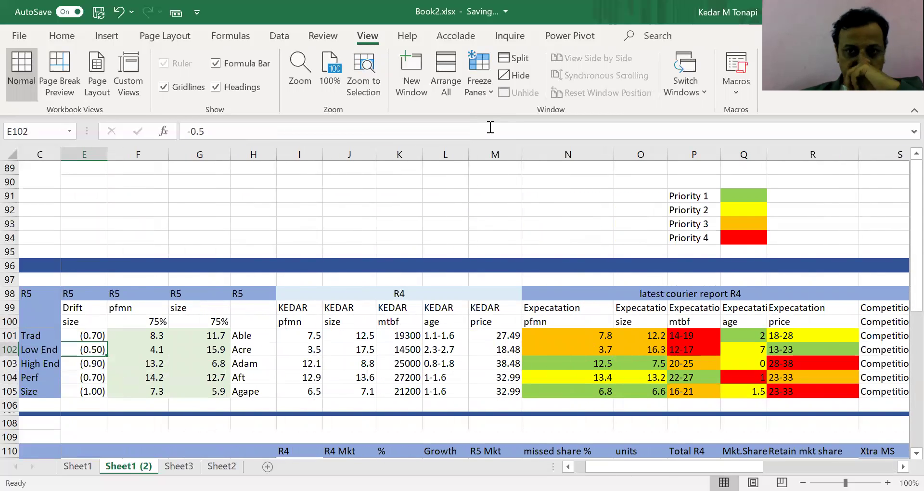
key(Down)
key(Down)
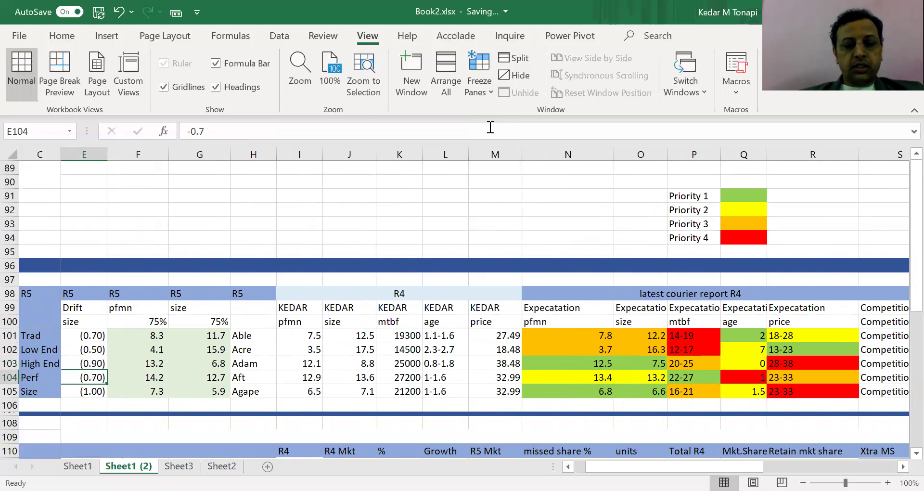
key(Left)
key(Down)
key(Down)
key(Down)
key(Down)
key(Down)
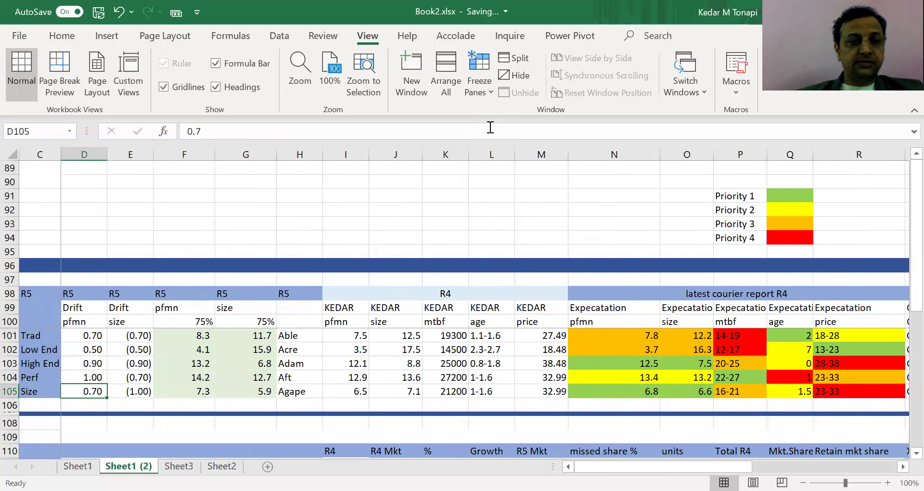
Look over the R4 and R5 market table in rows 110 to 117
key(Down)
key(Down)
key(Down)
key(Down)
key(Down)
key(Down)
key(Down)
key(Down)
key(Down)
key(Down)
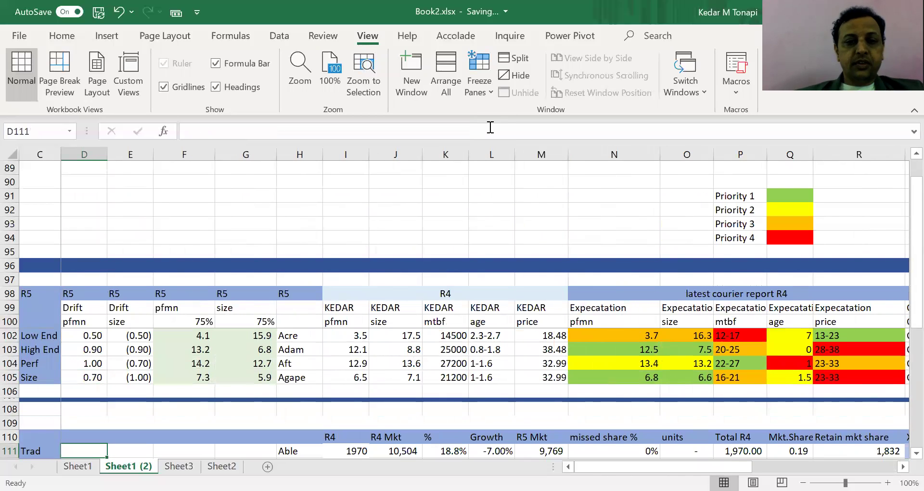
key(Up)
key(Up)
key(Up)
key(Up)
key(Up)
key(Up)
key(Up)
key(Up)
key(Up)
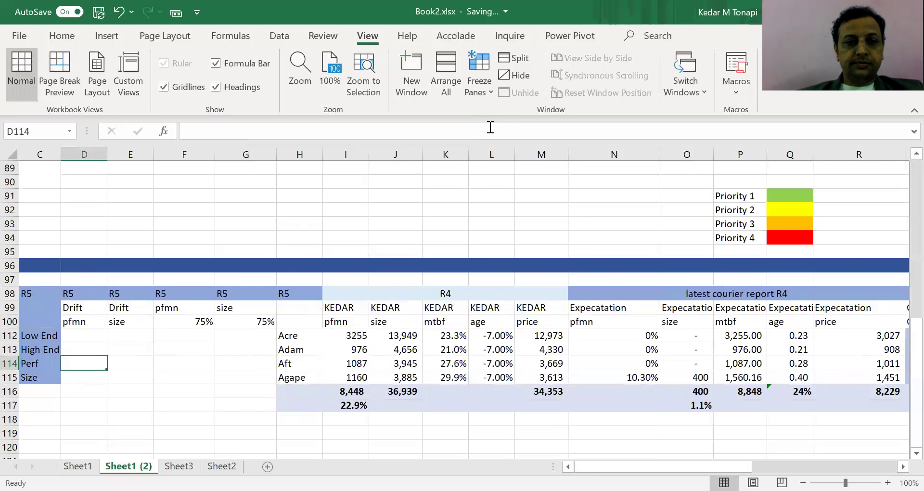
key(Up)
key(Up)
key(Up)
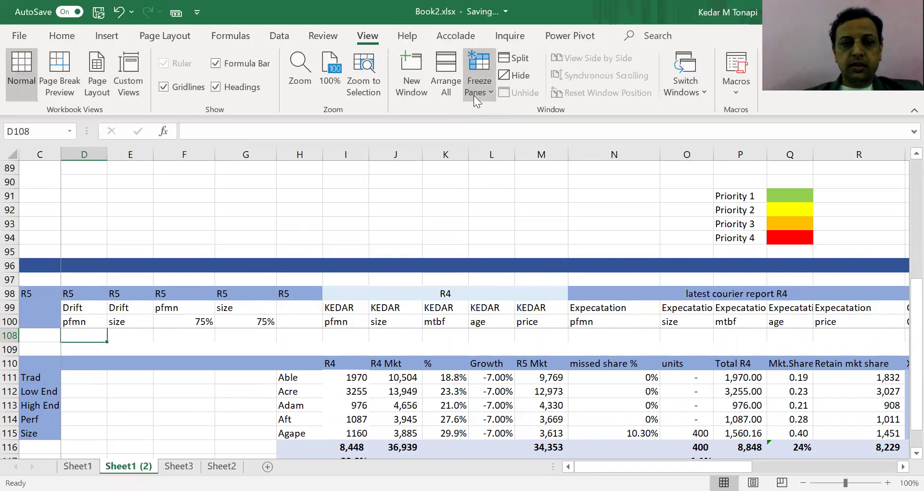
Unfreeze the worksheet panes and view the market table in rows 110 to 117
key(alt+w)
key(f)
key(f)
key(Down)
key(Down)
key(Down)
key(Down)
key(Down)
key(Down)
key(Down)
key(Down)
key(Down)
key(Down)
key(Down)
key(Down)
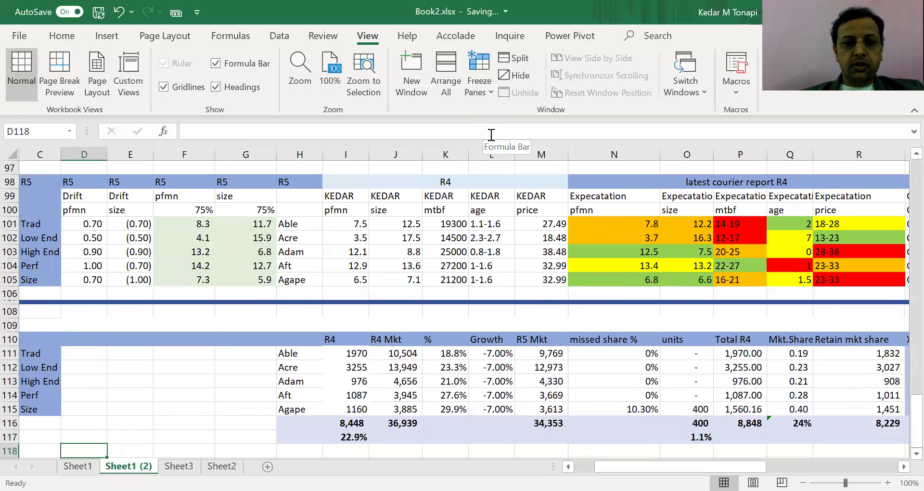
Examine the Low End R4 Mkt figure in J112 of the market table
key(Up)
key(Up)
key(Up)
key(Up)
key(Up)
key(Right)
key(Up)
key(Right)
key(Right)
key(Right)
key(Right)
key(Right)
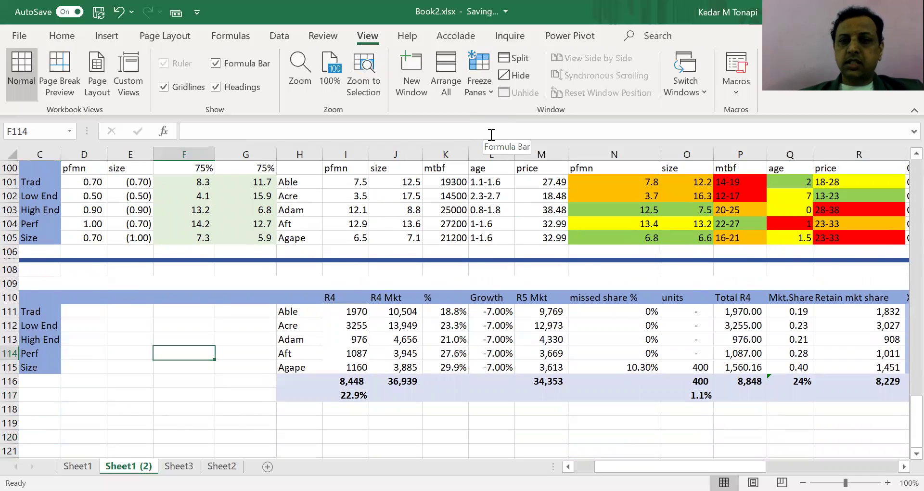
key(Up)
key(Up)
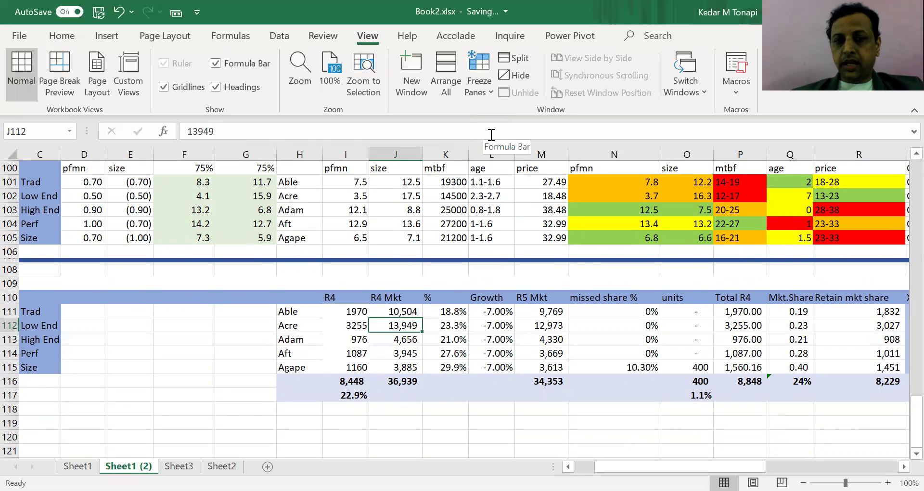
Examine the Low End figures across row 112 through the Mkt.Share formula in Q112
key(Right)
key(Right)
key(Right)
key(Right)
key(Right)
key(Right)
key(Right)
key(Right)
key(Left)
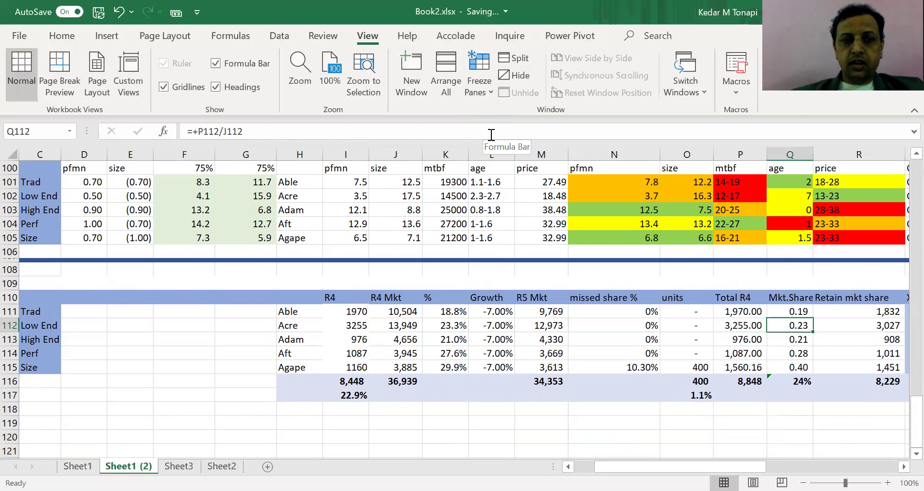
Examine Trad's R4 units, R4 Mkt, share percentage and Growth in I111:L111
key(Left)
key(Left)
key(Left)
key(Left)
key(Left)
key(Left)
key(Left)
key(Left)
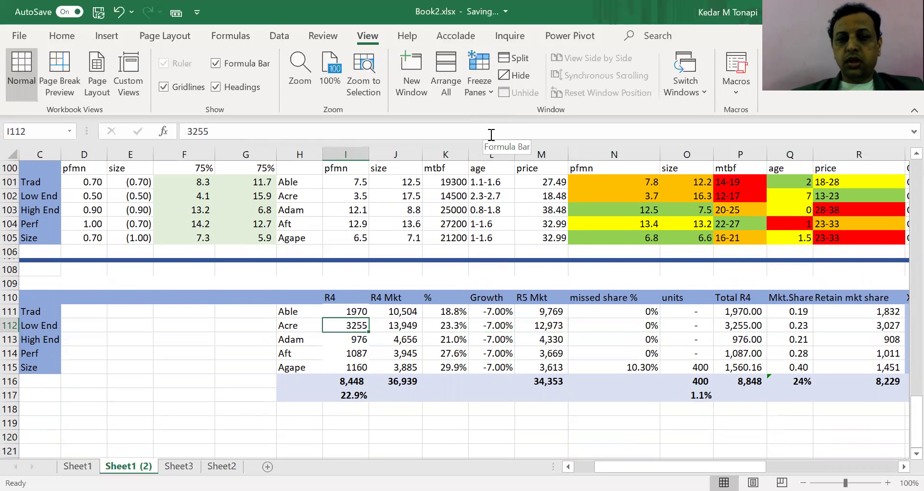
key(Up)
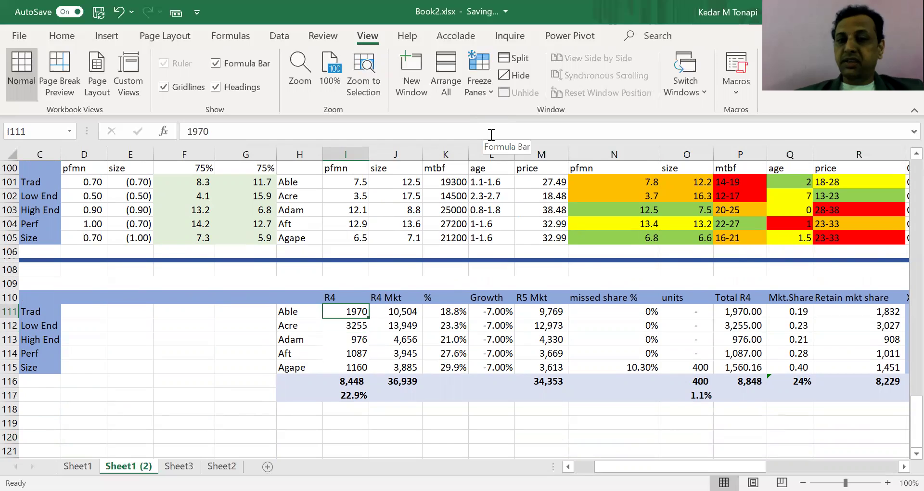
key(Right)
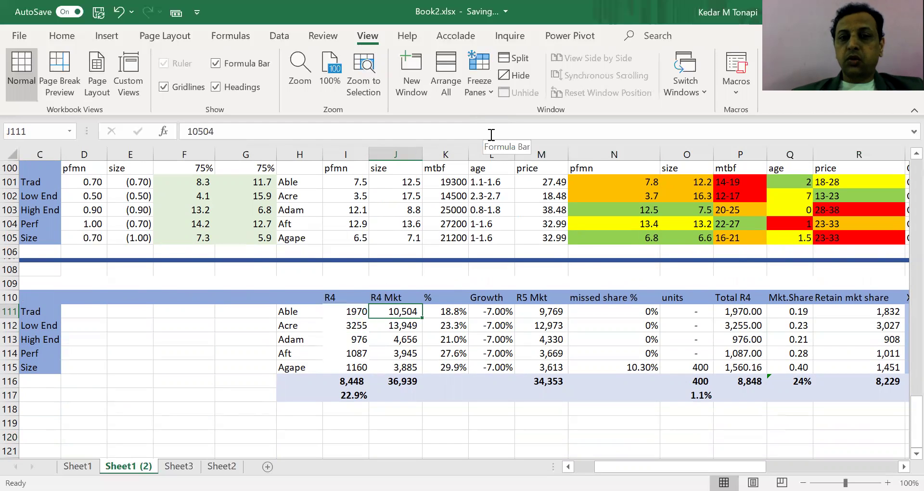
key(Down)
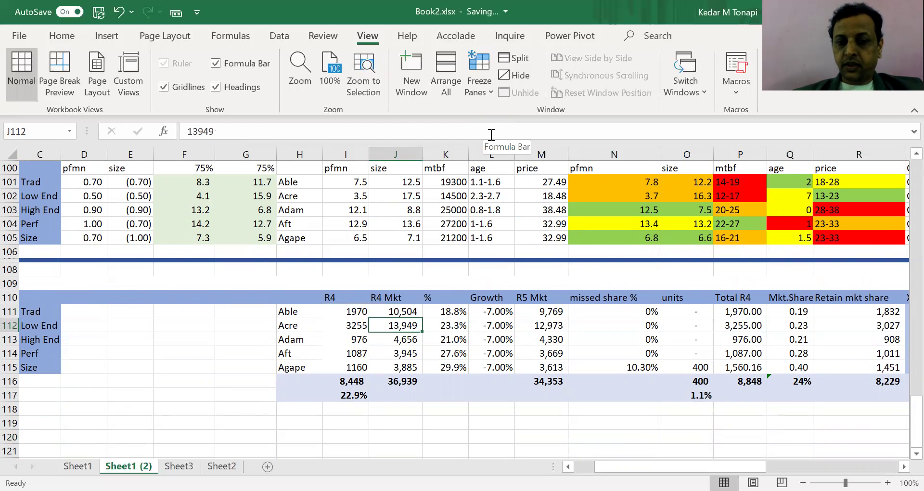
key(Up)
key(Right)
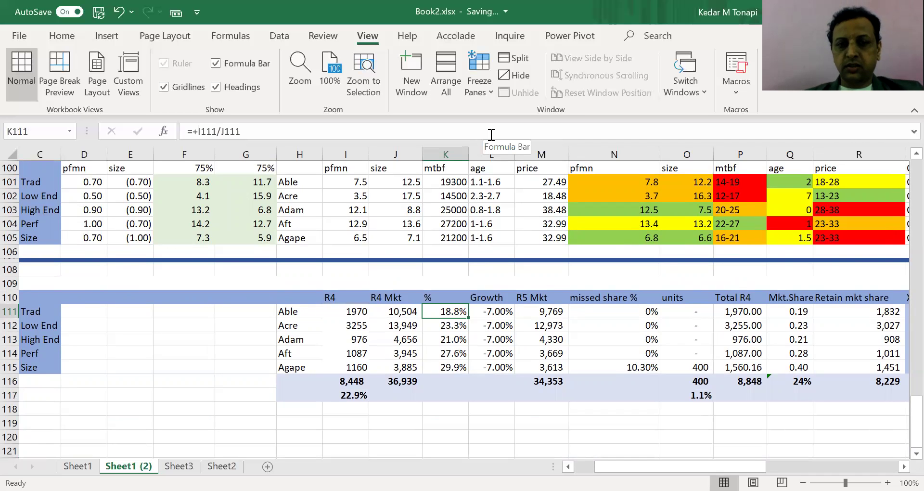
key(Right)
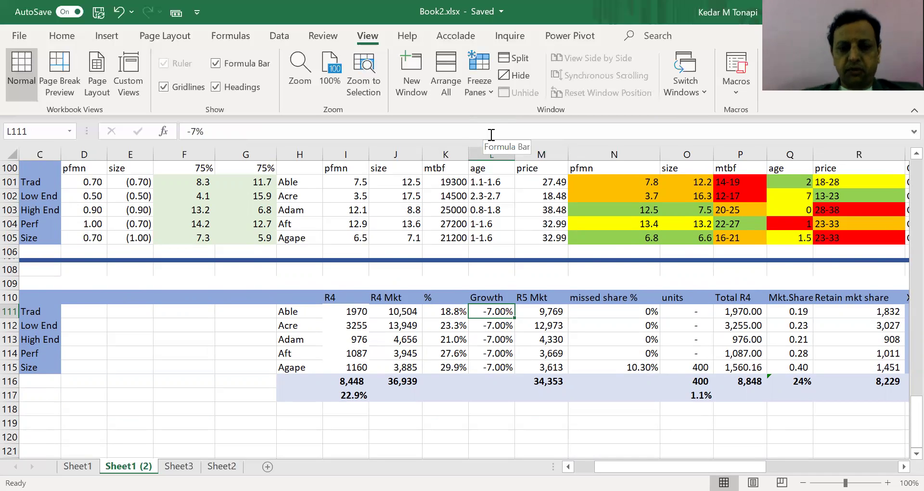
Set the Trad growth in L111 to 10% and check the R5 Mkt formula in M111
key(F2)
key(BackSpace)
key(BackSpace)
key(BackSpace)
text(10%)
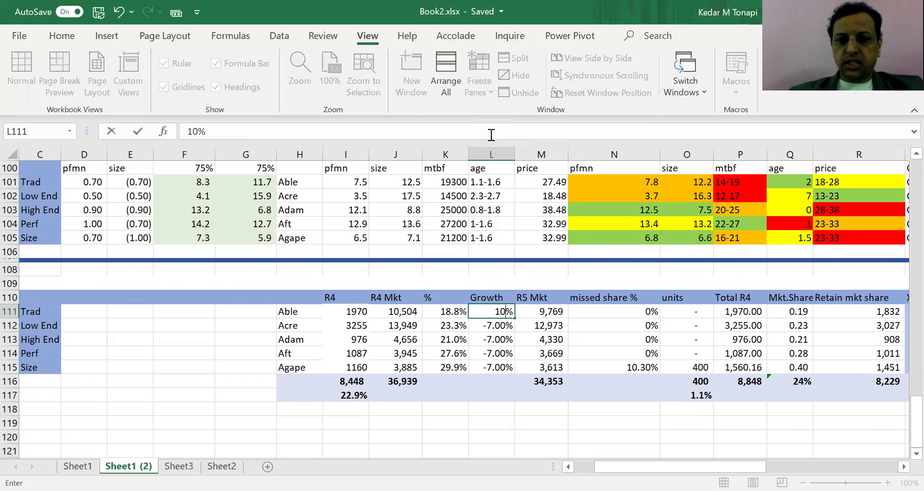
key(Return)
key(Up)
key(Right)
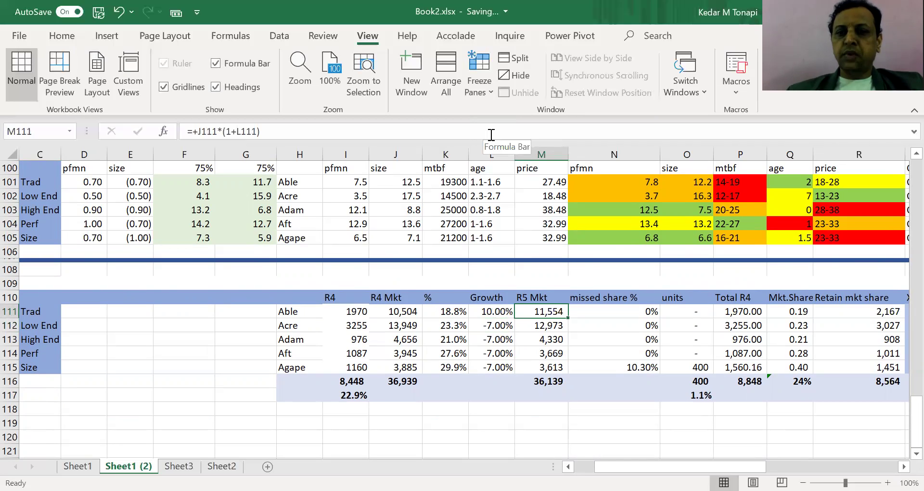
Set the Trad growth in L111 back to -7%
key(Left)
text(-7%)
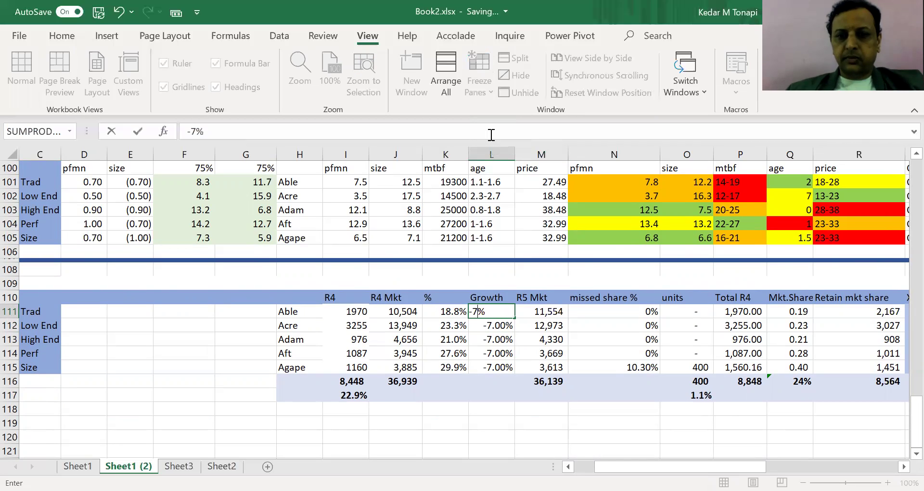
key(Return)
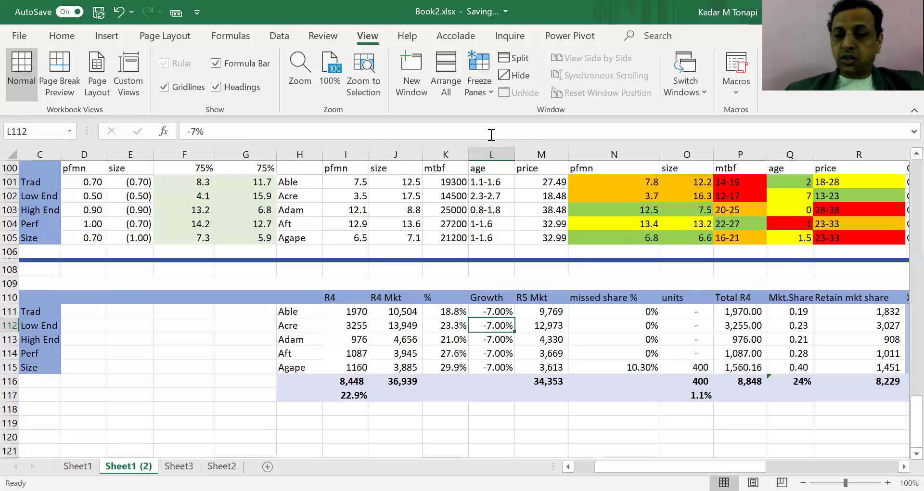
Examine the R5 Mkt values in column M and compare the R4 and R5 market totals in J116 and M116
key(Up)
key(Right)
key(Down)
key(Down)
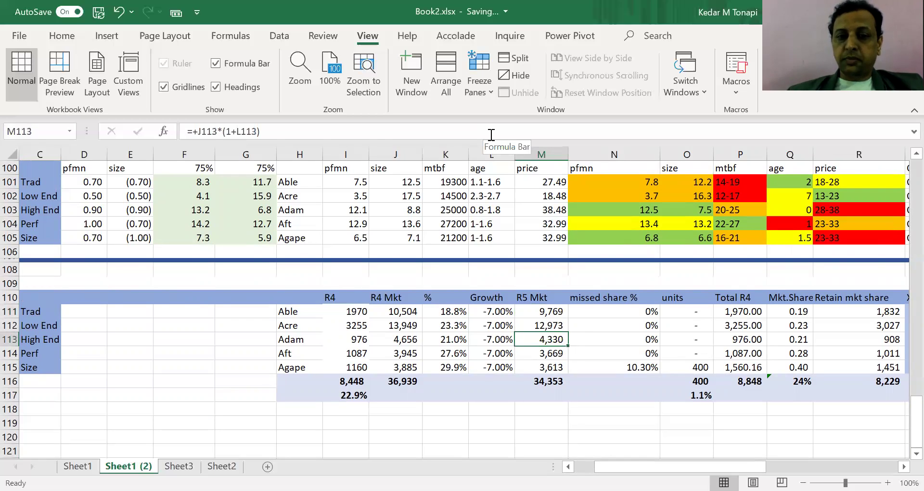
key(Down)
key(Down)
key(Down)
key(Down)
key(Left)
key(Left)
key(Left)
key(Up)
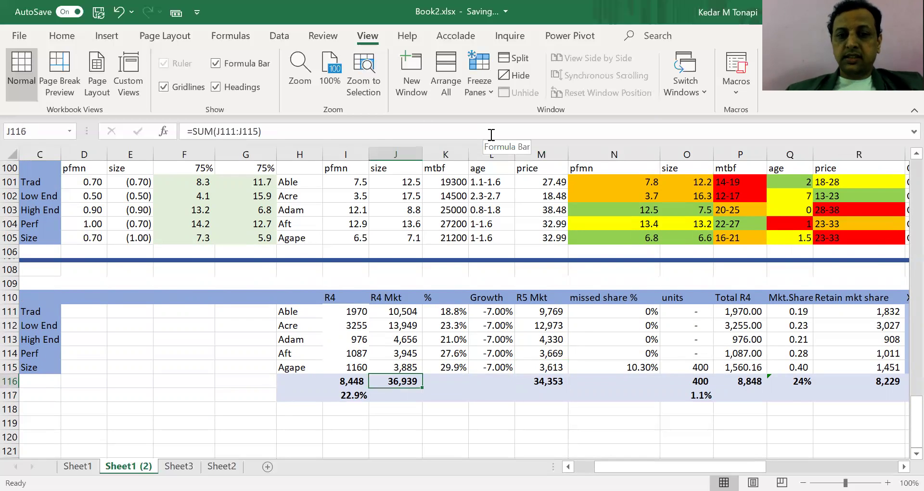
key(Right)
key(Right)
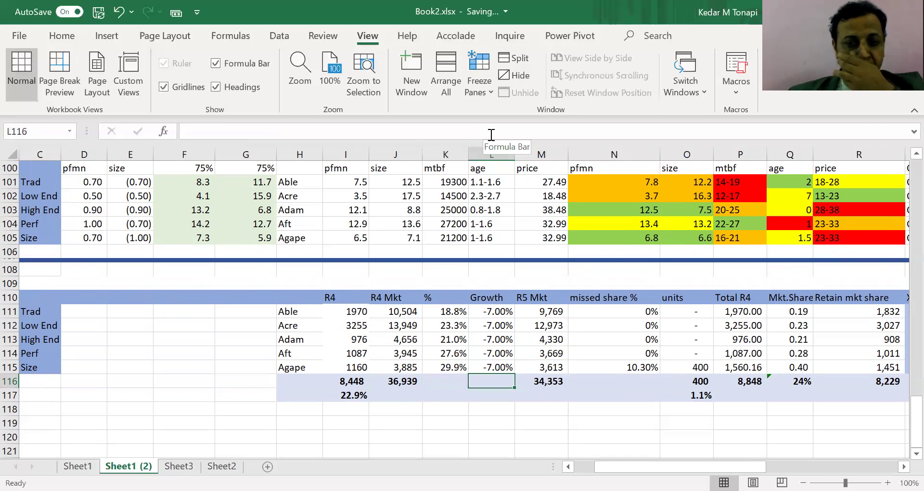
key(Right)
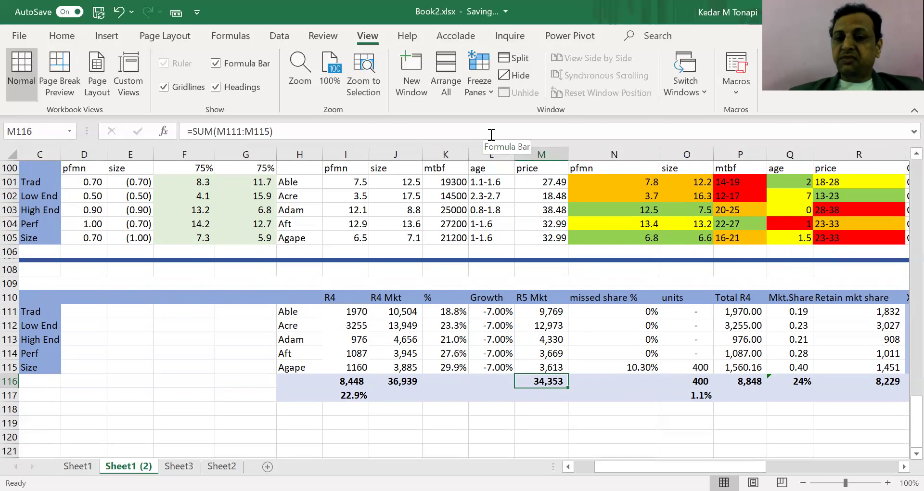
Examine the Low End growth in L112 and the missed share % values in N111:N115, ending on the Size segment
key(Left)
key(Up)
key(Up)
key(Up)
key(Up)
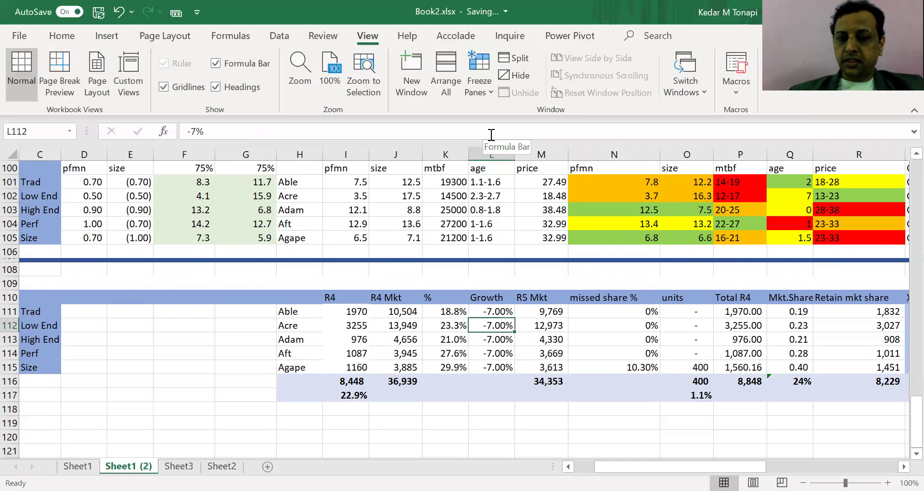
key(Right)
key(Right)
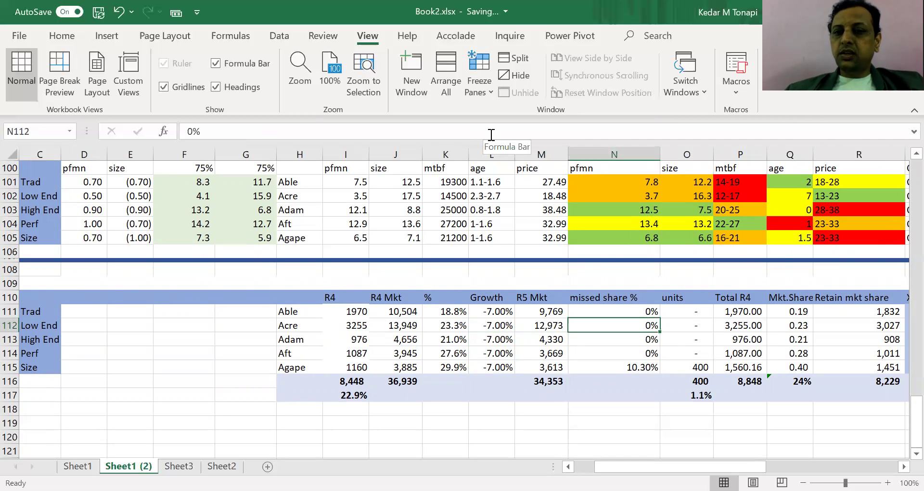
key(Up)
key(Up)
key(Down)
key(Down)
key(Down)
key(Down)
key(Down)
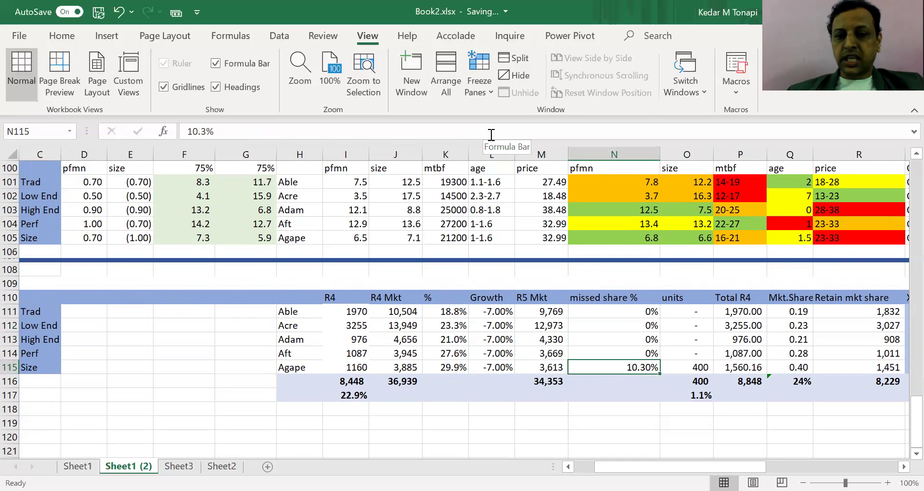
Examine the Agape row 115 from the product name across R4, R4 Mkt, % and Growth to the missed share %
key(Left)
key(Left)
key(Left)
key(Left)
key(Left)
key(Left)
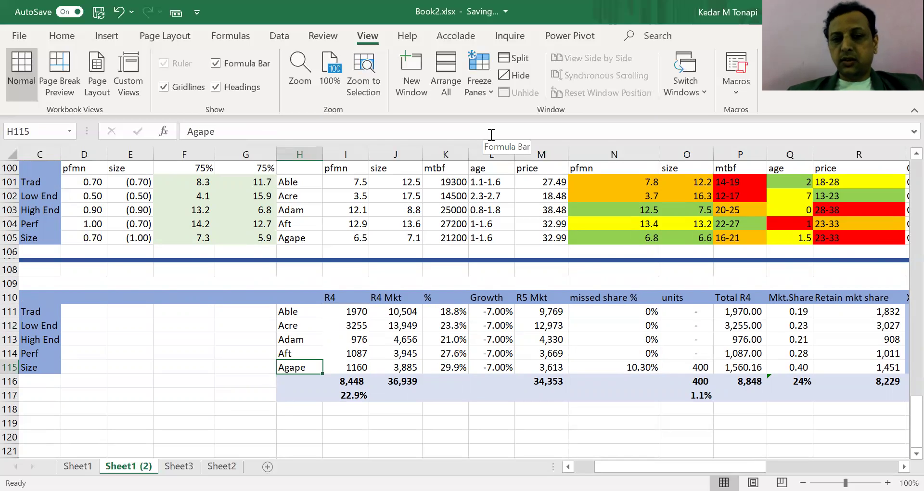
key(Right)
key(Right)
key(Right)
key(Right)
key(Right)
key(Right)
key(Right)
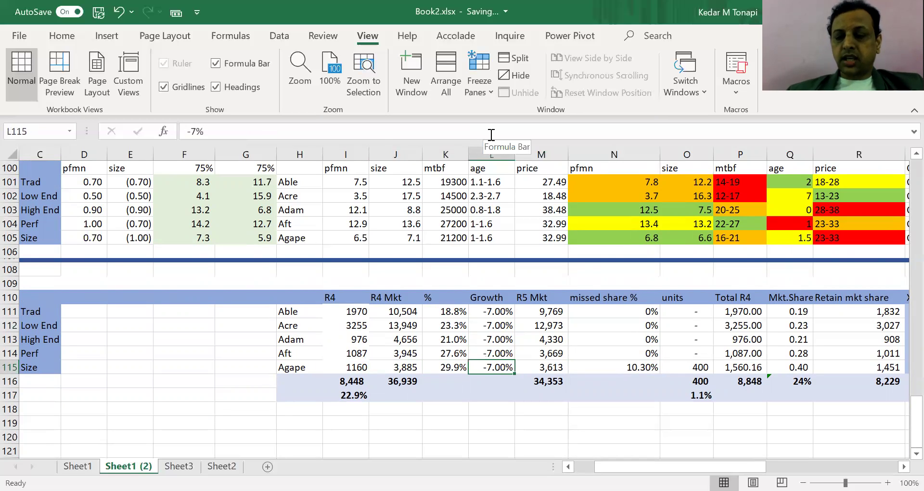
key(Left)
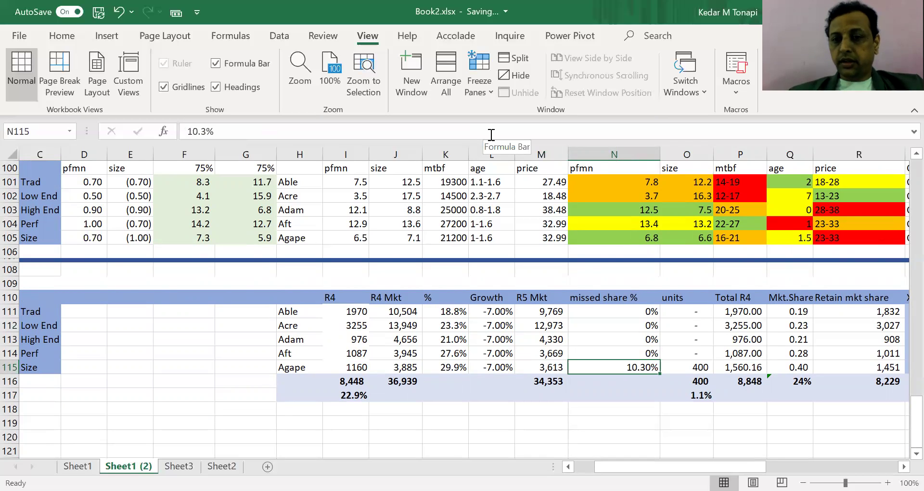
Check Agape's units formula in O115 and Mkt.Share formula in Q115, and the Aft row's new units in T114
key(Up)
key(Down)
key(Right)
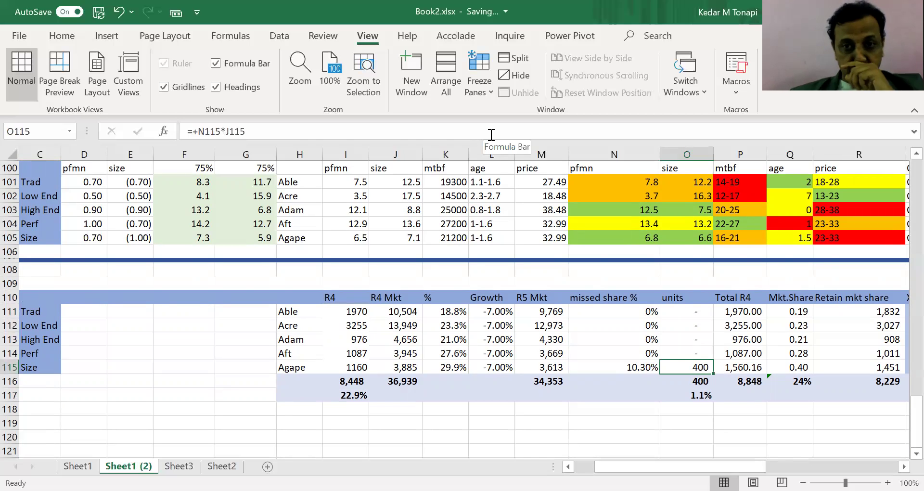
key(Right)
key(Right)
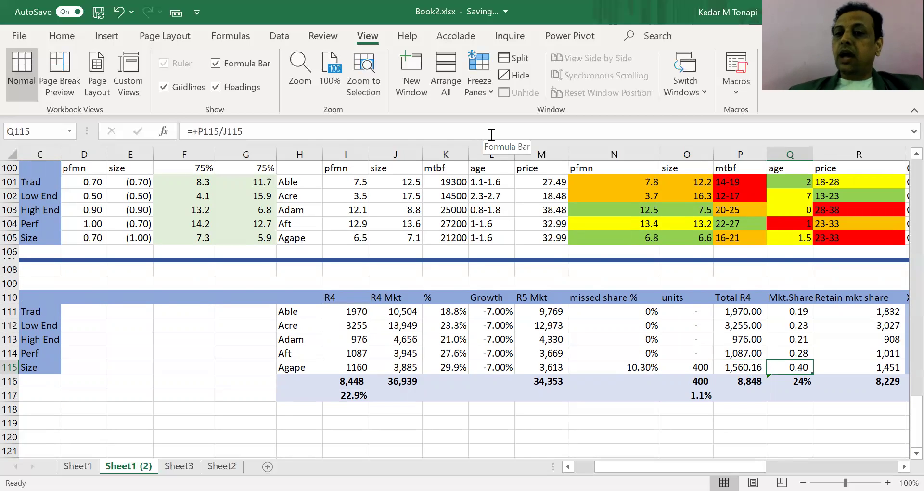
key(Up)
key(Left)
key(Right)
key(Right)
key(Right)
key(Right)
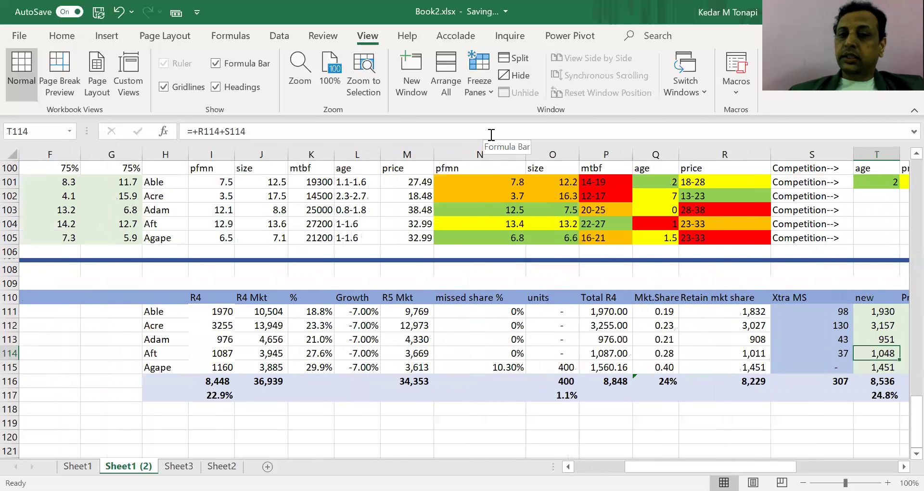
Examine the Total R4 values in P111:P116 and inspect the formula behind Agape's total in P115
key(Left)
key(Left)
key(Left)
key(Left)
key(Down)
key(Down)
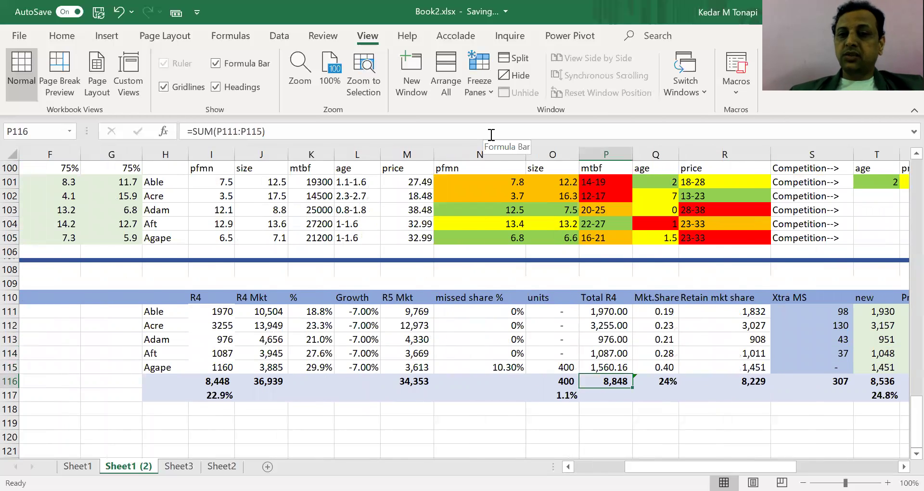
key(Up)
key(Up)
key(Up)
key(Up)
key(Up)
key(Down)
key(Down)
key(Down)
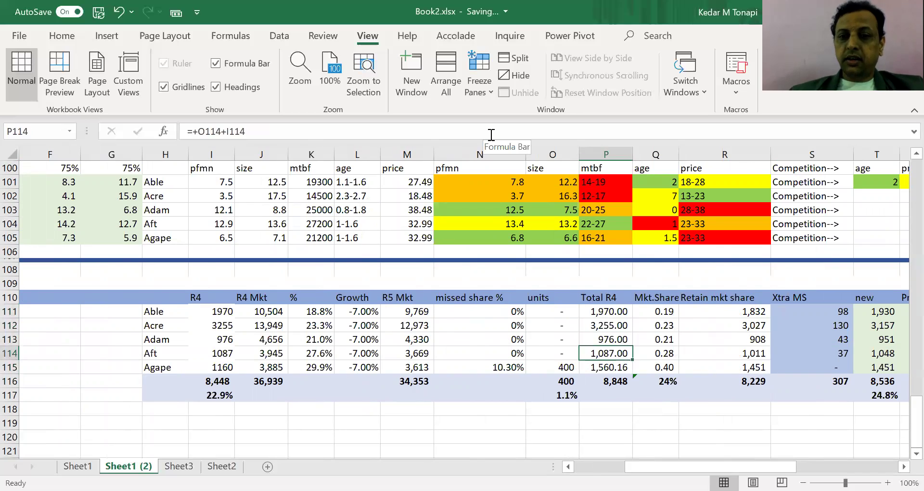
key(Down)
key(F2)
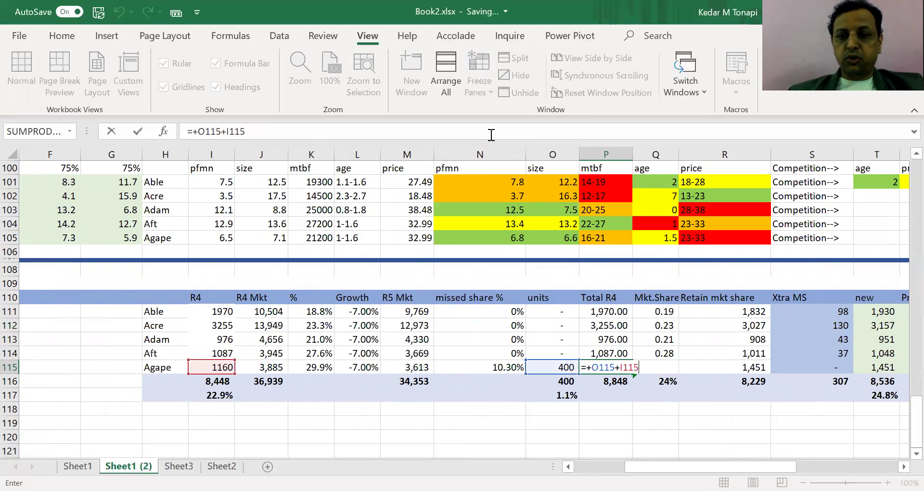
key(Escape)
key(Left)
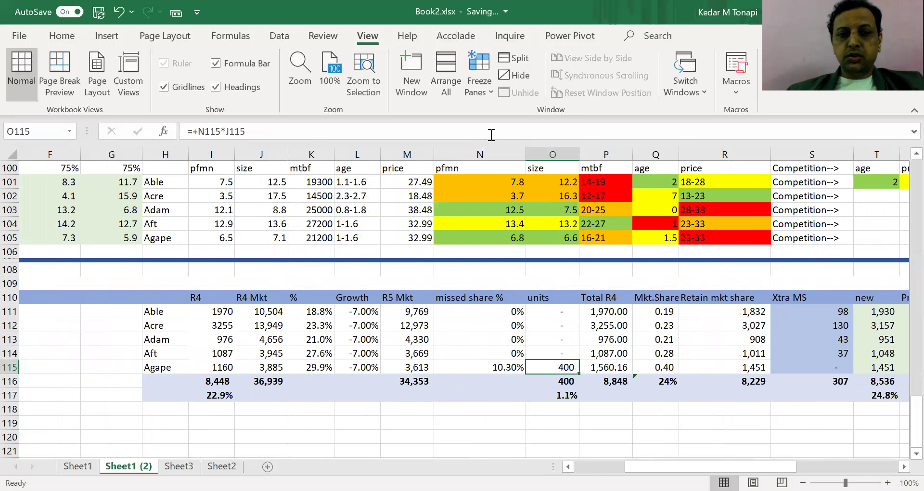
Trace Agape's R4 units in I115, missed share % in N115 and units in O115 through to the Total R4 sum in P116
key(Left)
key(Left)
key(Left)
key(Left)
key(Left)
key(Left)
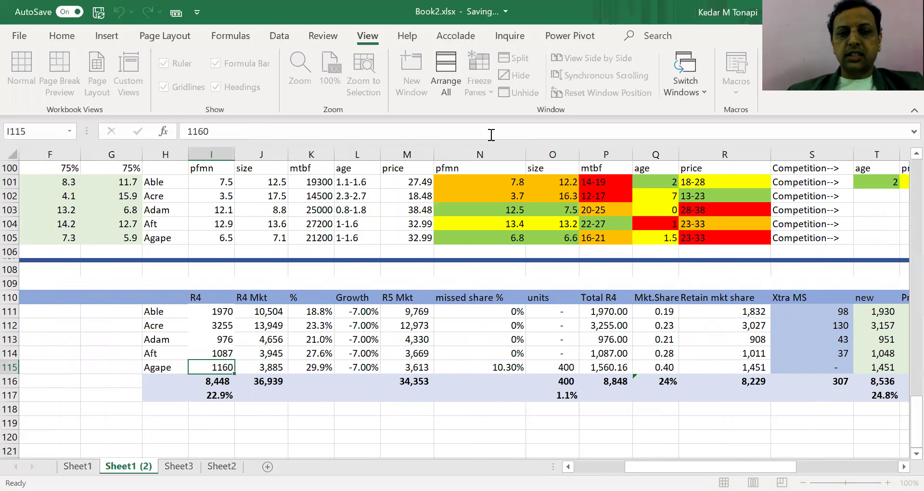
key(Right)
key(Right)
key(Right)
key(Right)
key(Right)
key(Right)
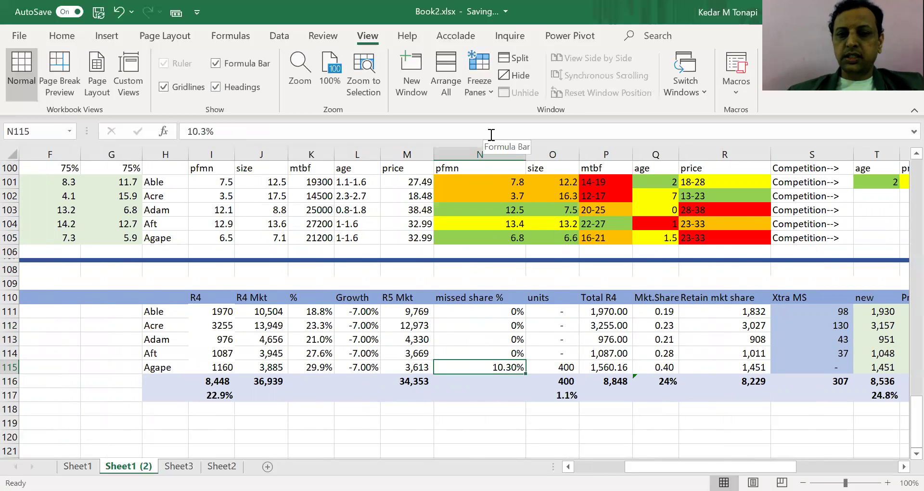
key(Right)
key(Down)
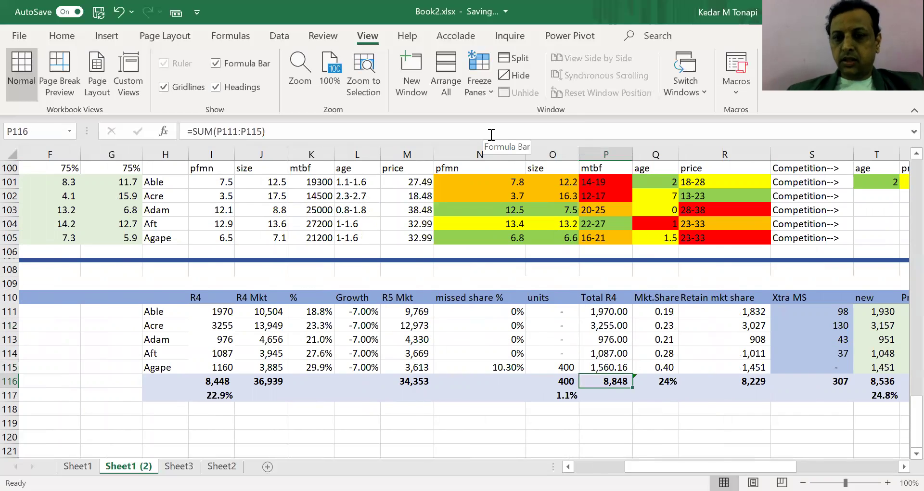
key(F2)
key(Escape)
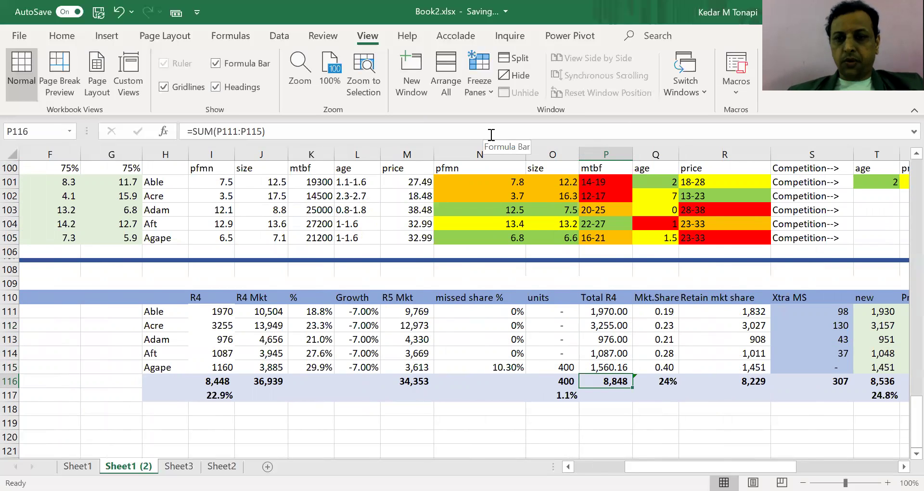
Examine the Mkt.Share values in Q111:Q116 and the Mkt.Share formula in Q111
key(Right)
key(Up)
key(Up)
key(Up)
key(Up)
key(Up)
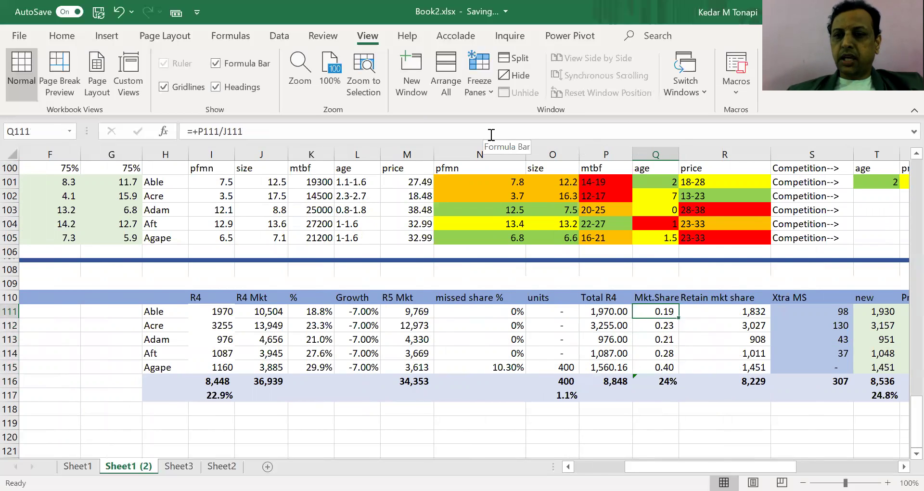
key(Up)
key(Down)
key(Right)
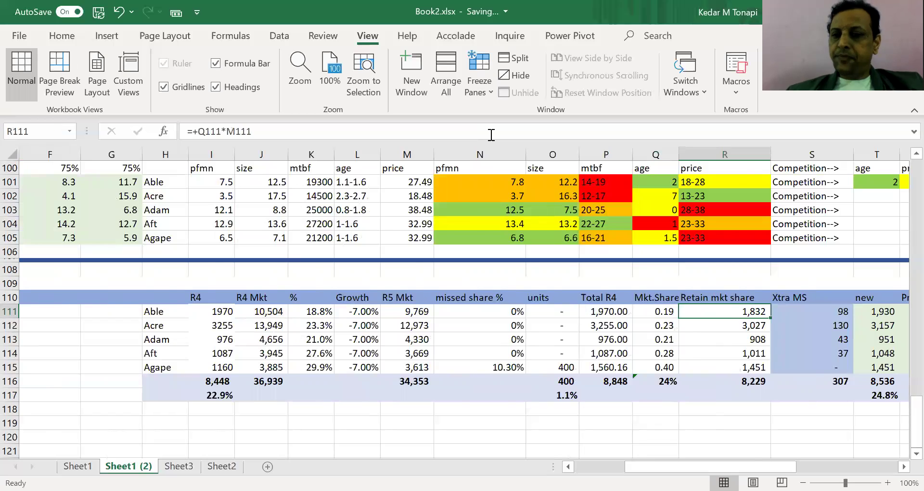
Inspect the Retain mkt share formula in R111 and trace it to the Mkt.Share in Q111 and the R5 Mkt in M111
scroll(492, 134, right, 1)
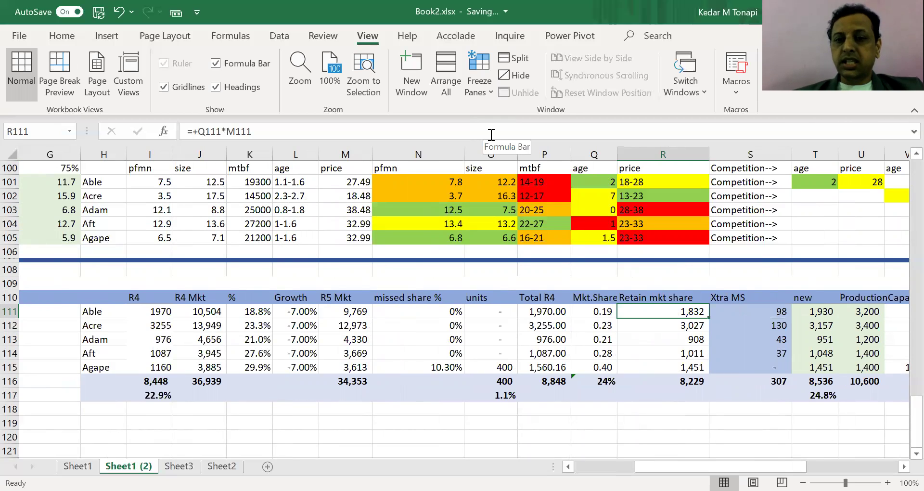
key(F2)
key(shift+Tab)
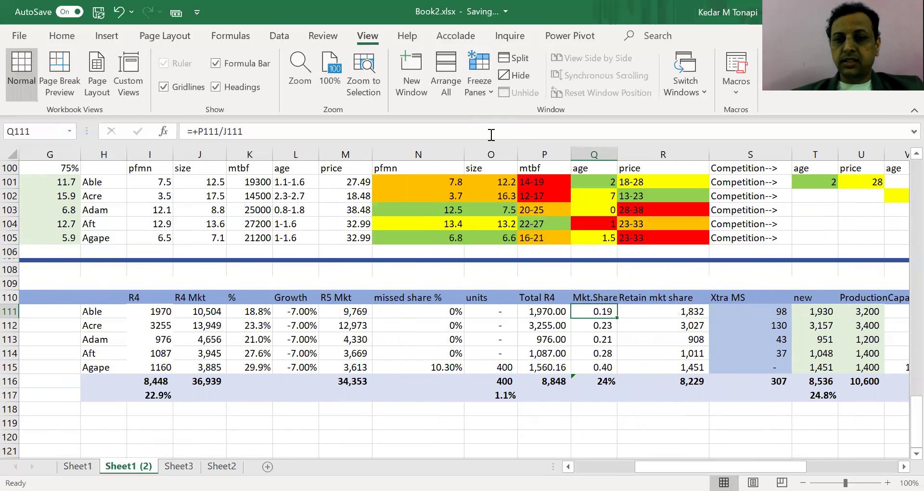
key(Tab)
key(F2)
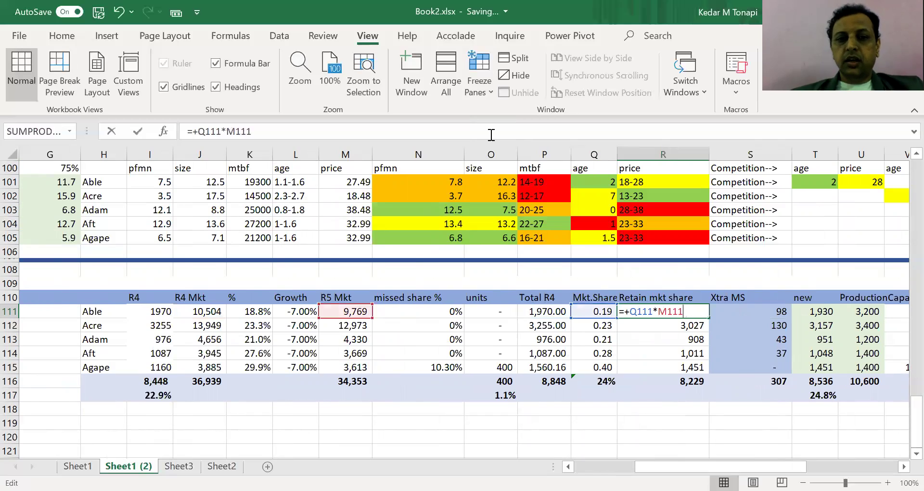
key(Escape)
key(Left)
key(Left)
key(Left)
key(Left)
key(Left)
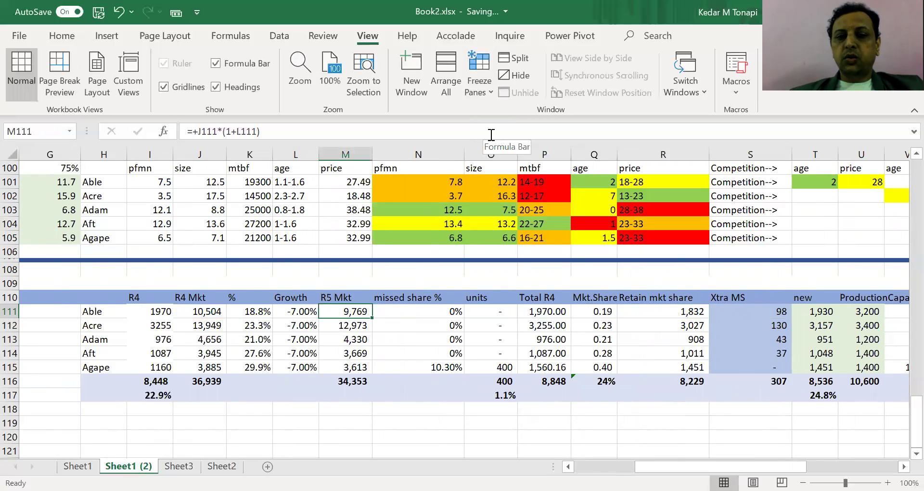
key(Down)
key(Up)
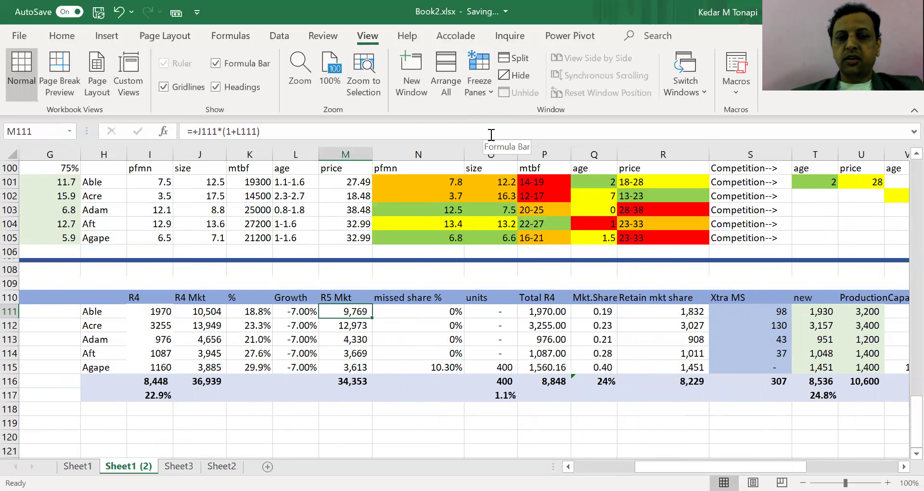
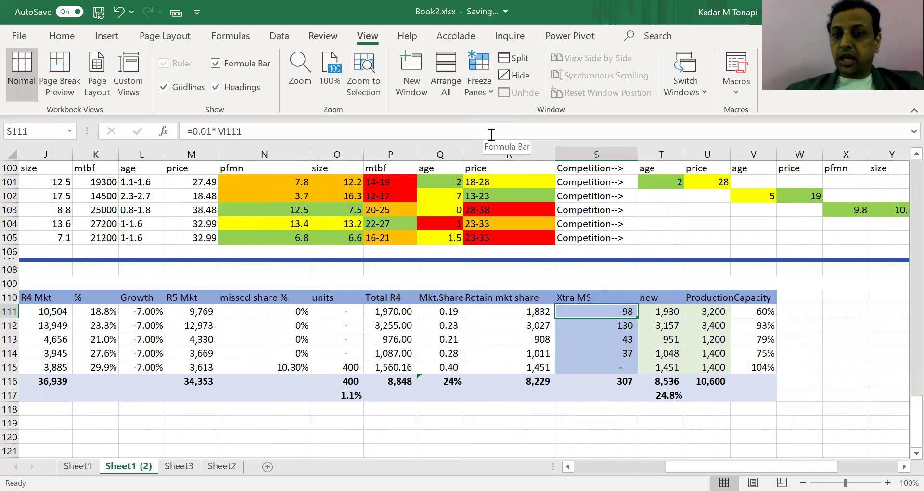
Inspect the Xtra MS formula of each product in S111:S115
key(F2)
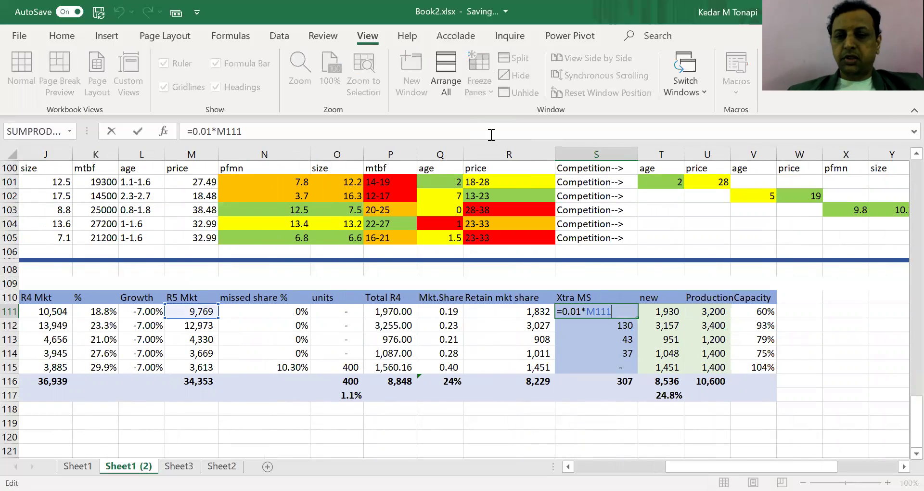
key(Return)
key(F2)
key(Return)
key(F2)
key(Return)
key(F2)
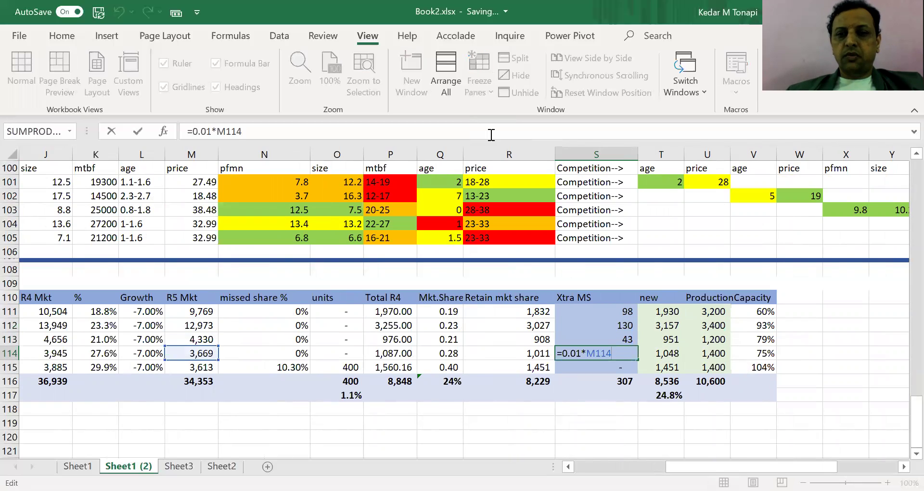
key(Return)
key(F2)
key(Escape)
Look back along the Agape row 115 to its R4 figures and return to the Xtra MS cell S115
key(Left)
key(Left)
key(Left)
key(Left)
key(Left)
key(Left)
key(Left)
key(Left)
key(Left)
key(Left)
key(Left)
key(Left)
key(Left)
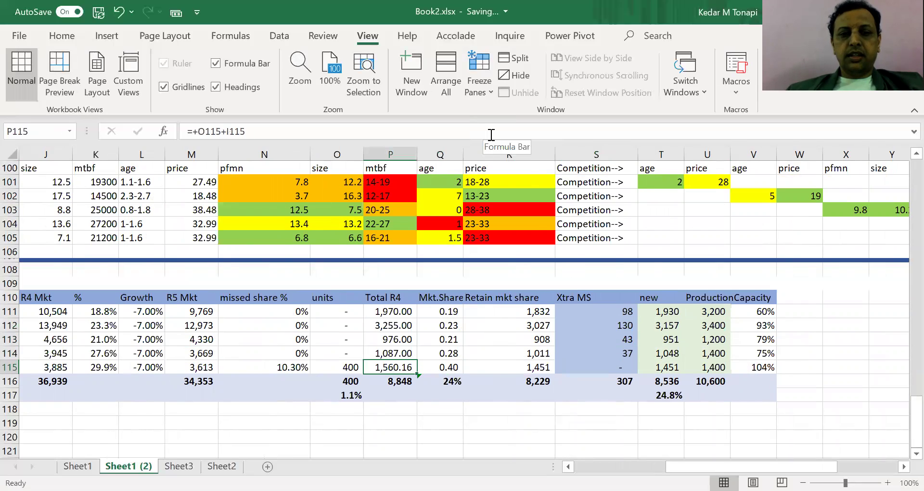
key(Right)
key(Right)
key(Right)
key(Right)
key(Right)
key(Right)
key(Right)
key(Right)
key(Right)
key(Right)
key(Right)
key(Right)
key(Right)
key(Right)
key(Right)
key(Right)
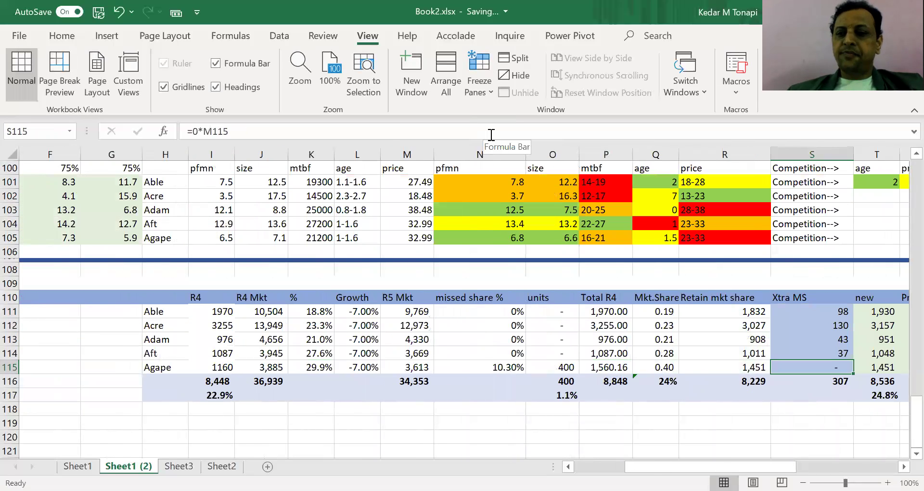
Review Agape's Total R4 in P115 and its missed share % in N115 against the Xtra MS in S115
key(Left)
key(Left)
key(Left)
key(F2)
key(Escape)
key(Left)
key(Left)
key(Left)
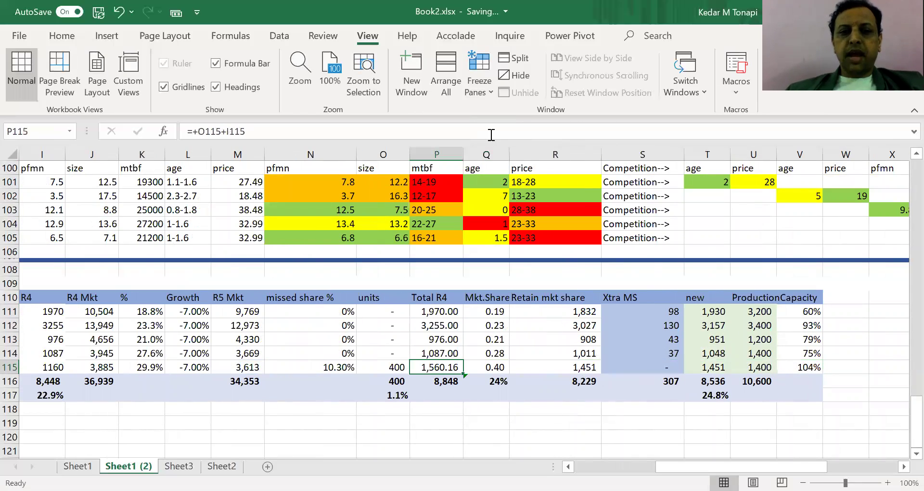
key(Left)
key(Left)
key(Right)
key(Right)
key(Right)
key(Right)
key(Right)
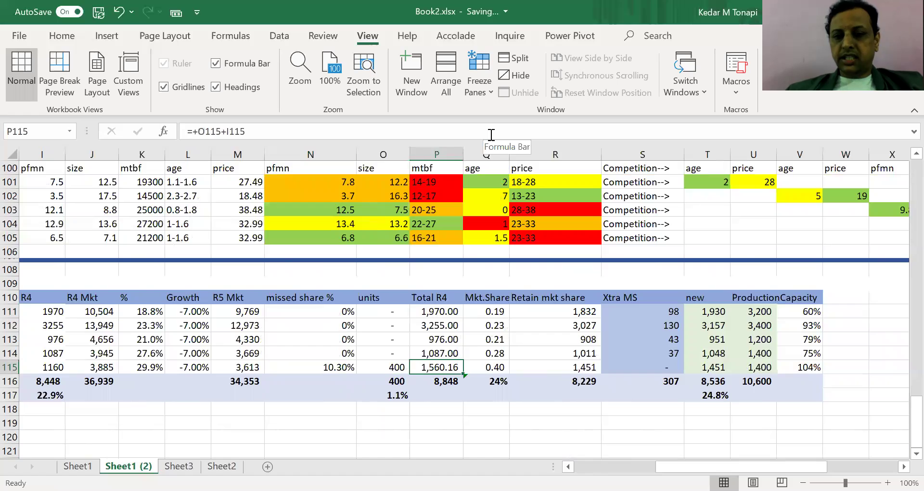
Inspect Agape's Xtra MS formula in S115 and compare it with the other products' formulas in S111:S114
key(F2)
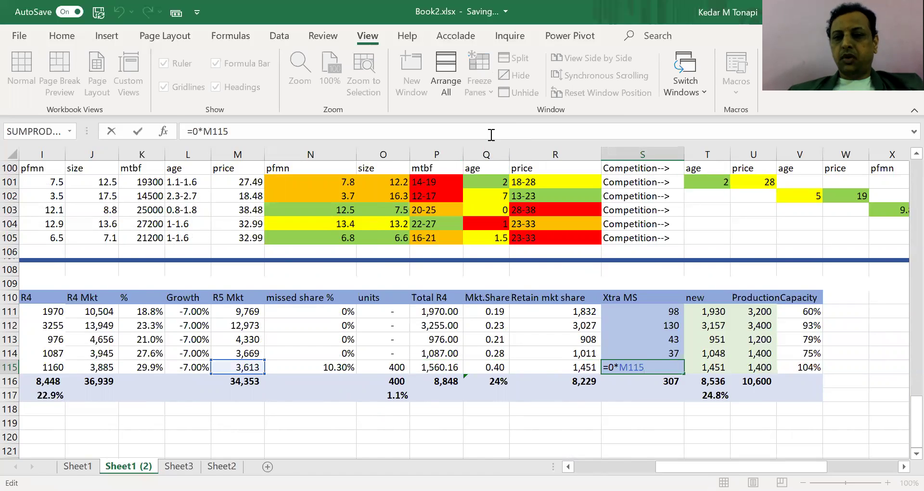
key(shift+Return)
key(Up)
key(Up)
key(Up)
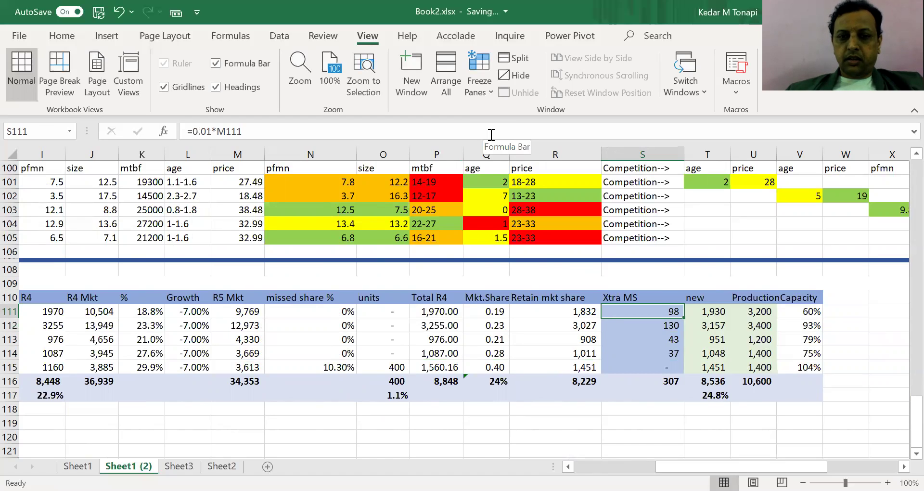
key(Down)
key(Down)
key(Down)
key(Down)
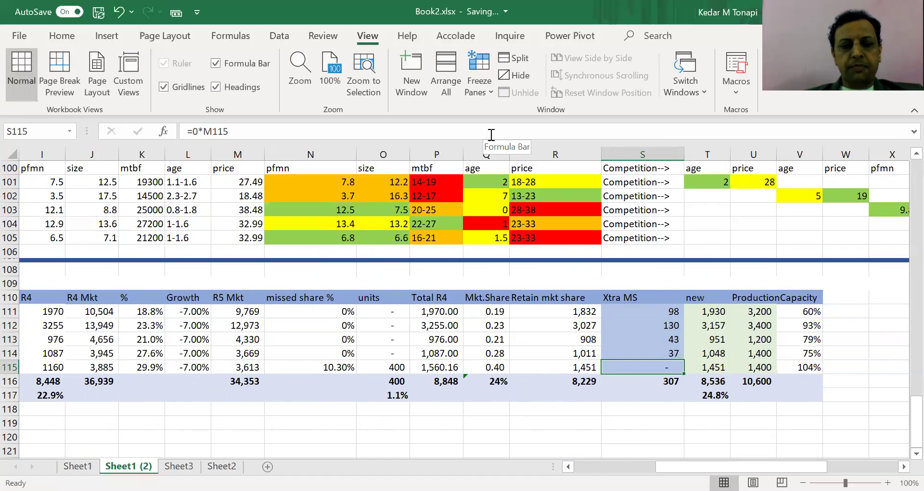
key(Up)
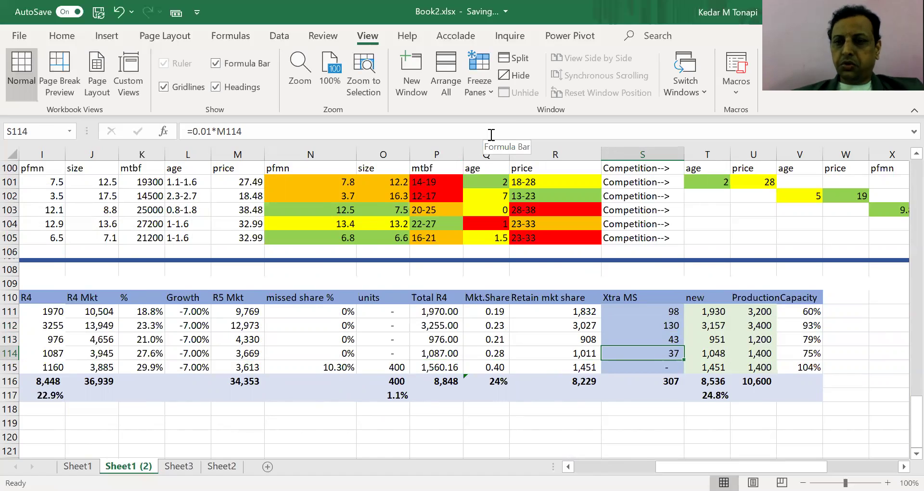
Enter =+R111+S111 in T111 to add Able's retained market share and its Xtra MS units
key(Up)
key(Up)
key(Up)
key(Right)
text(=+)
key(Left)
key(Left)
text(+)
key(Left)
key(ctrl+Return)
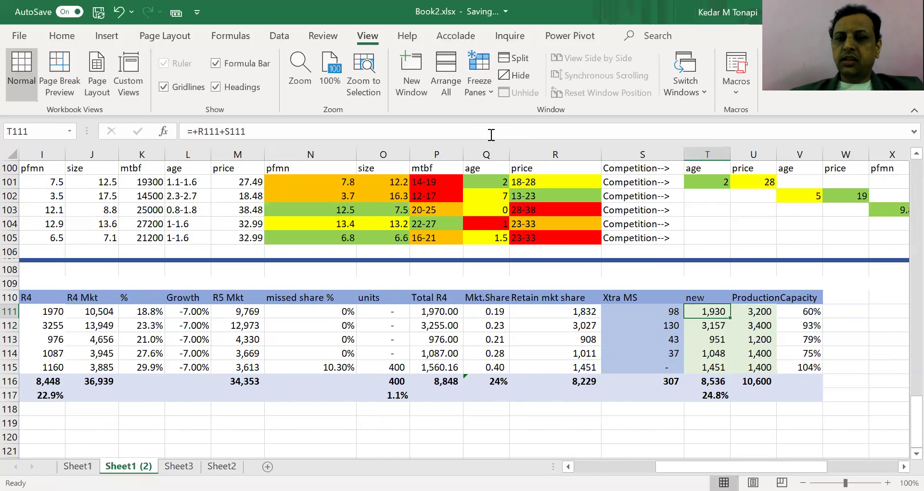
key(Up)
key(Down)
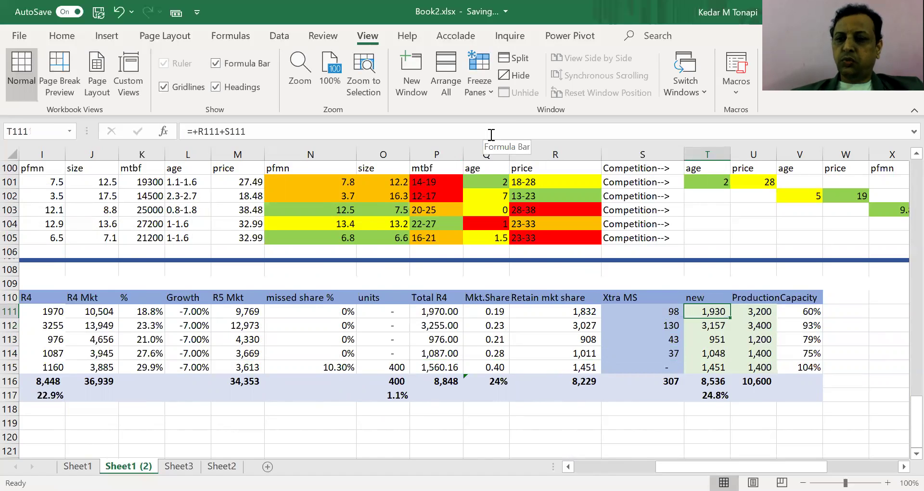
Review the new unit forecasts in T111:T115 and inspect their total formula in T116
key(Down)
key(Down)
key(Down)
key(Down)
key(Down)
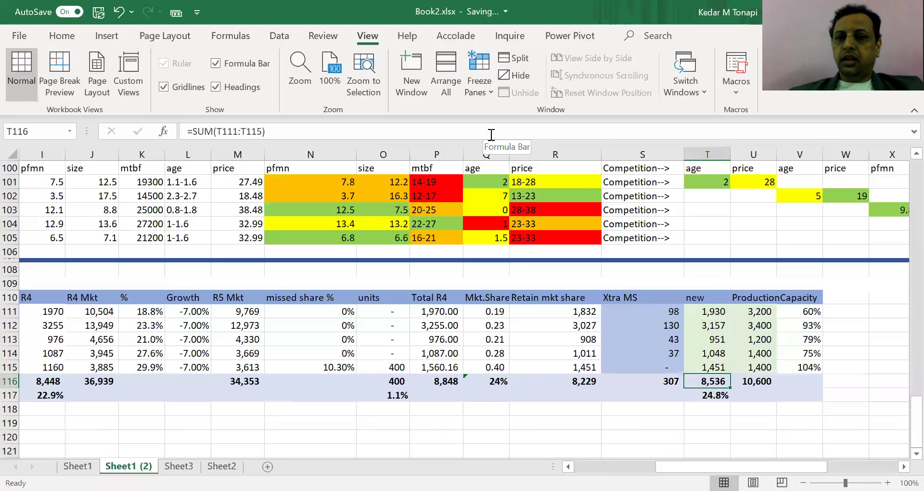
key(Up)
key(Up)
key(Up)
key(Up)
key(Up)
key(Down)
key(Down)
key(Down)
key(Down)
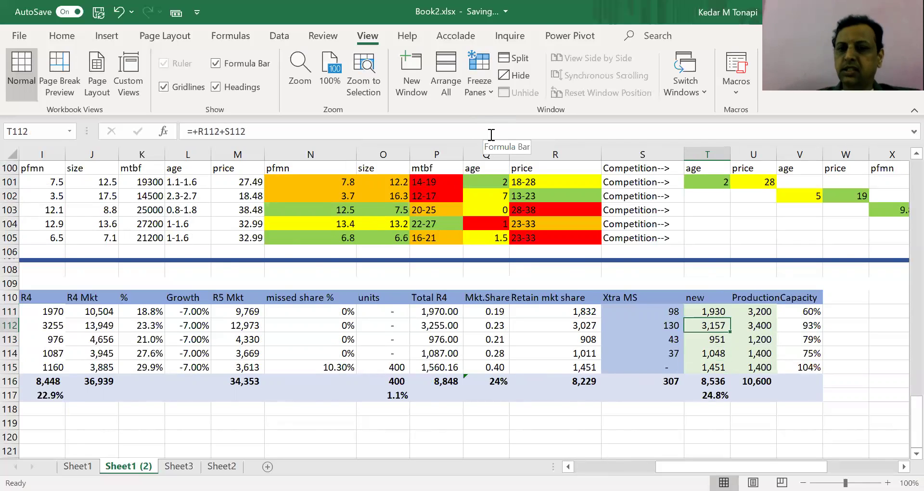
Review the production quantities for Able and Acre in U111 and U112
key(Up)
key(Up)
key(Up)
key(Up)
key(Right)
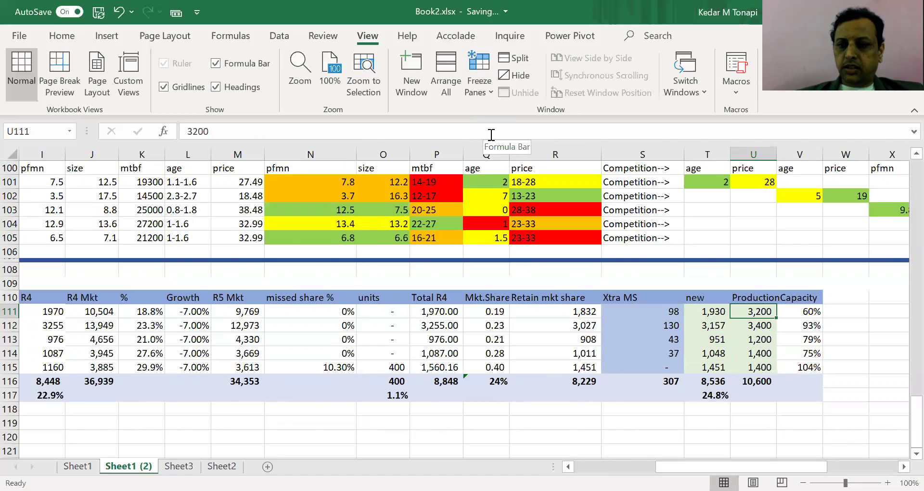
key(Down)
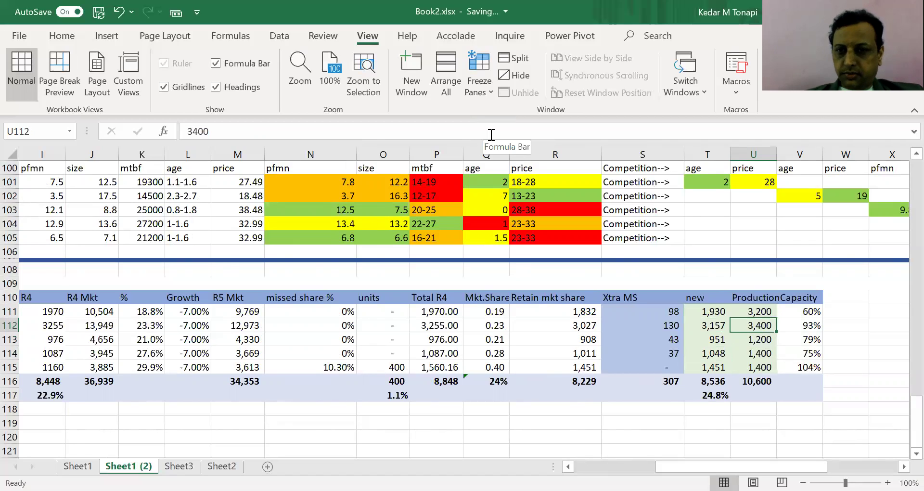
Inspect the capacity formulas for Able in V111 and Acre in V112
key(Up)
key(Right)
key(F2)
key(Escape)
key(Down)
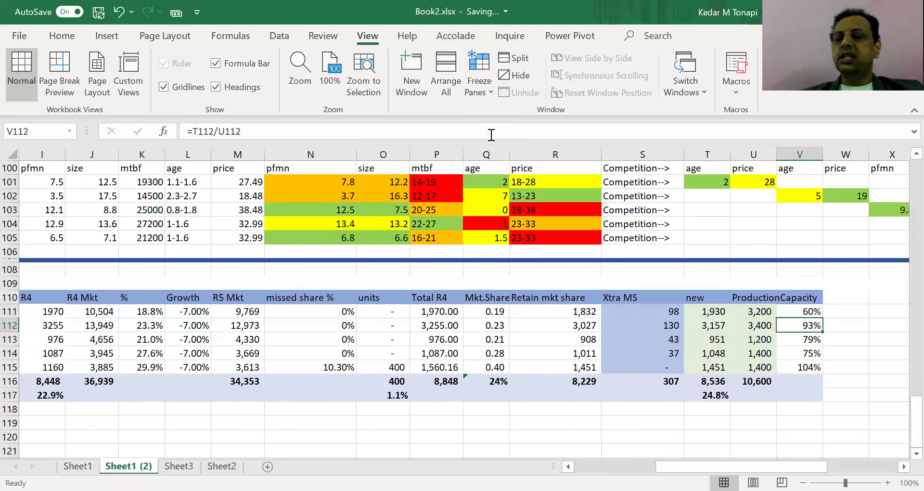
Compare Able's new unit forecast in T111 with its production in U111 and capacity in V111
key(Up)
key(Left)
key(Left)
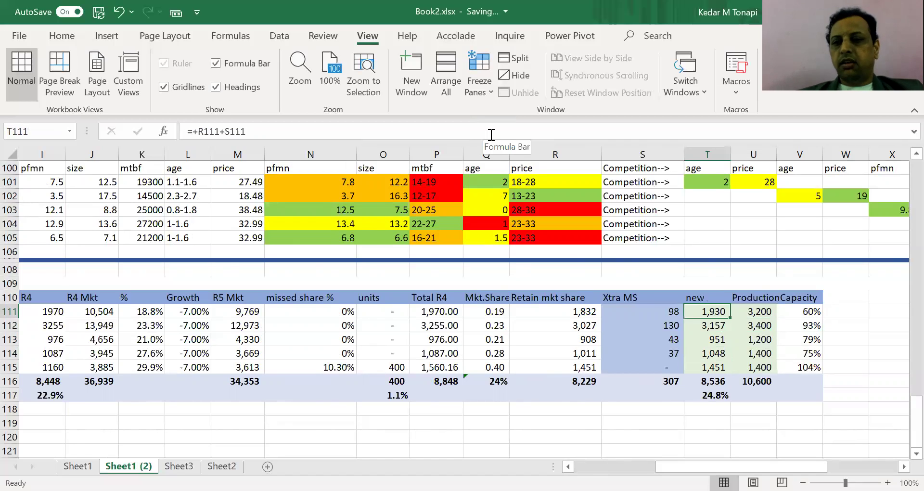
key(Right)
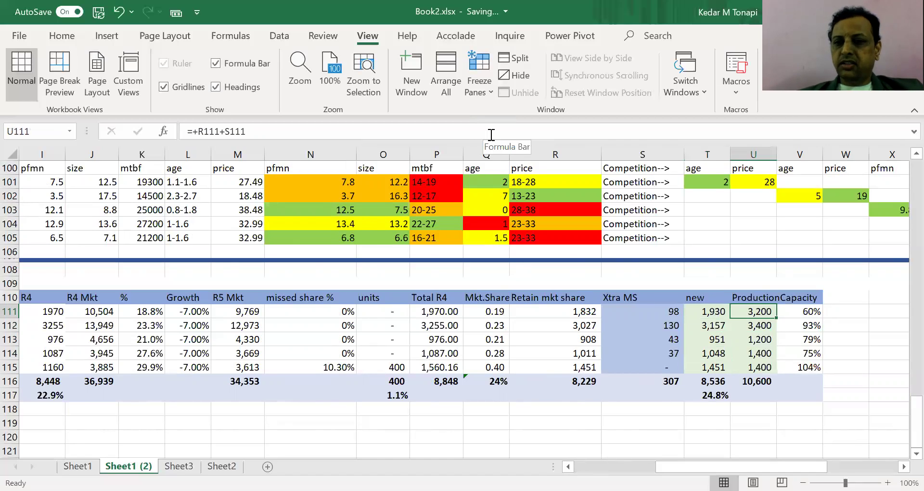
key(Right)
key(Left)
key(Left)
key(Right)
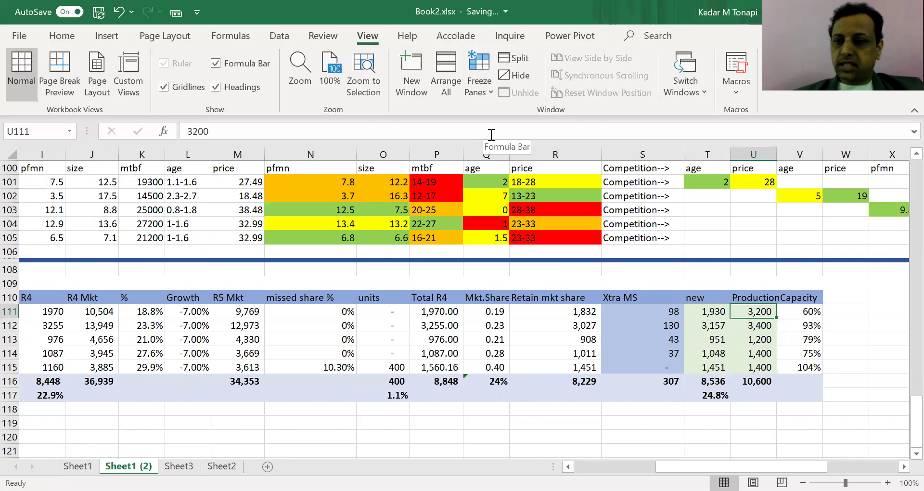
Check the production figures down to Agape and inspect Agape's capacity formula in V115
key(Down)
key(Down)
key(Down)
key(Down)
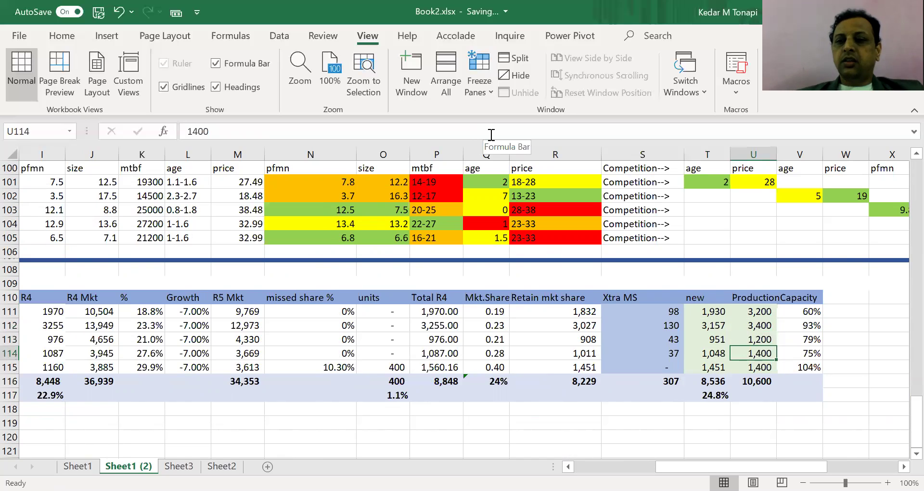
key(Left)
key(Right)
key(Right)
key(Left)
key(Left)
key(Right)
key(Right)
key(F2)
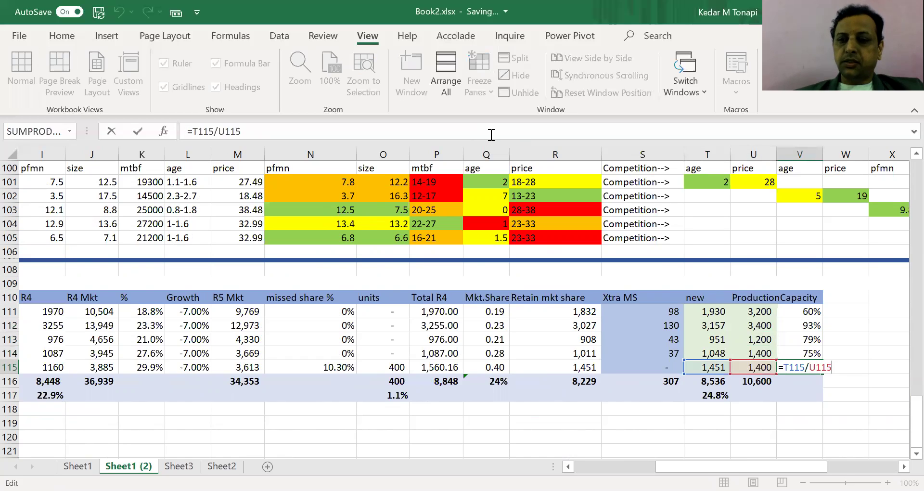
key(Escape)
Compare Agape's new forecast in T115 and production in U115 with its capacity in V115
key(Left)
key(Left)
key(Right)
key(Right)
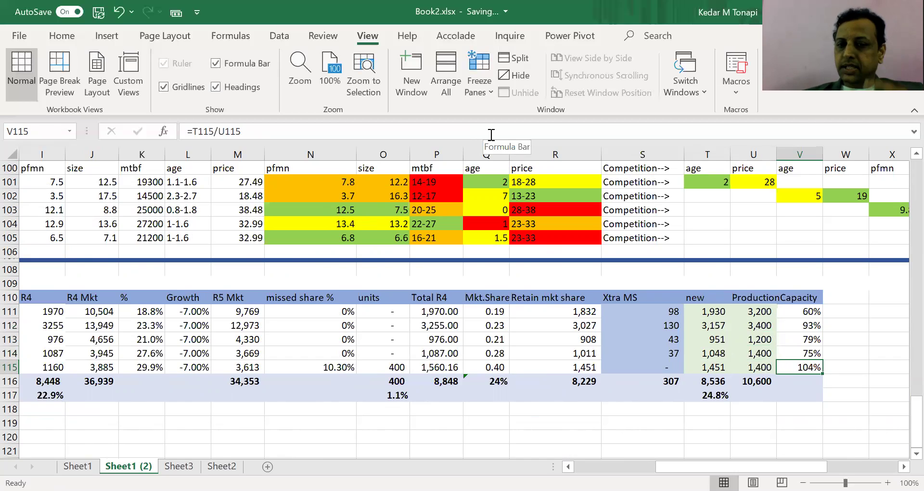
key(Left)
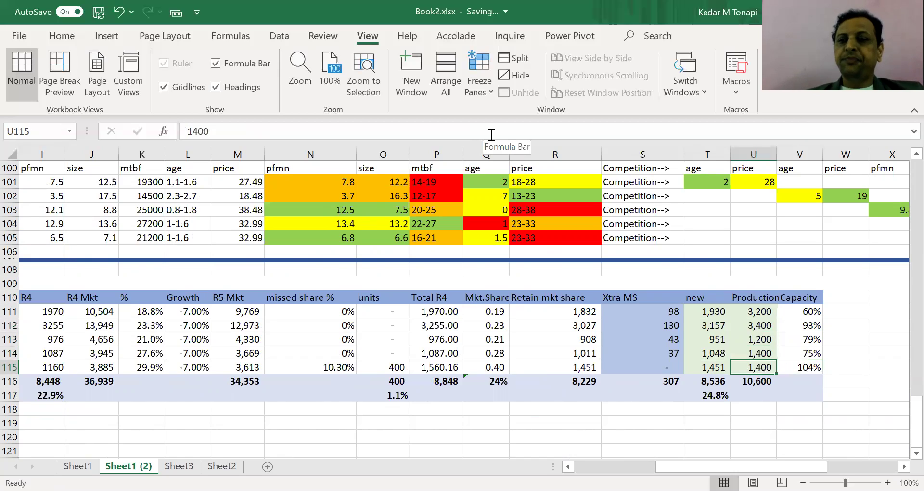
Look back along the Agape row 115 from beyond the capacity column to the product name
key(Right)
key(Right)
key(Right)
key(Right)
key(Right)
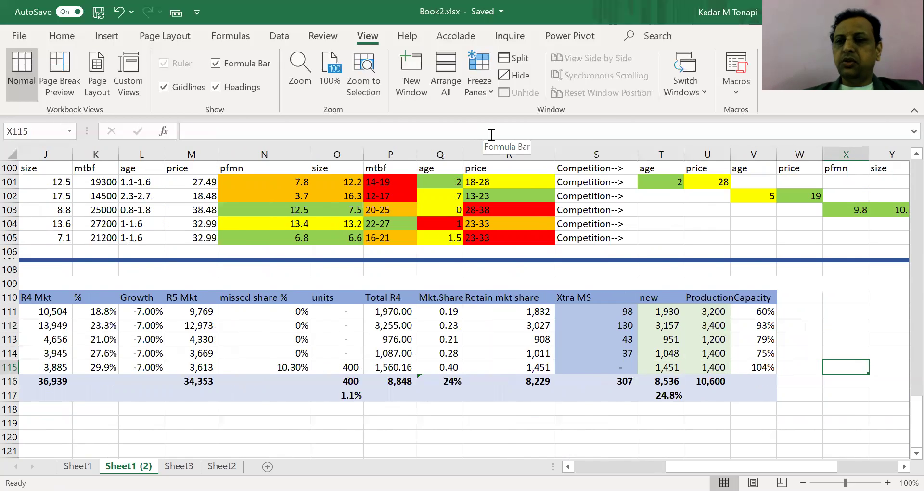
key(Left)
key(Left)
key(Left)
key(Left)
key(Left)
key(Left)
key(Left)
key(Left)
key(Left)
key(Left)
key(Left)
key(Left)
key(Left)
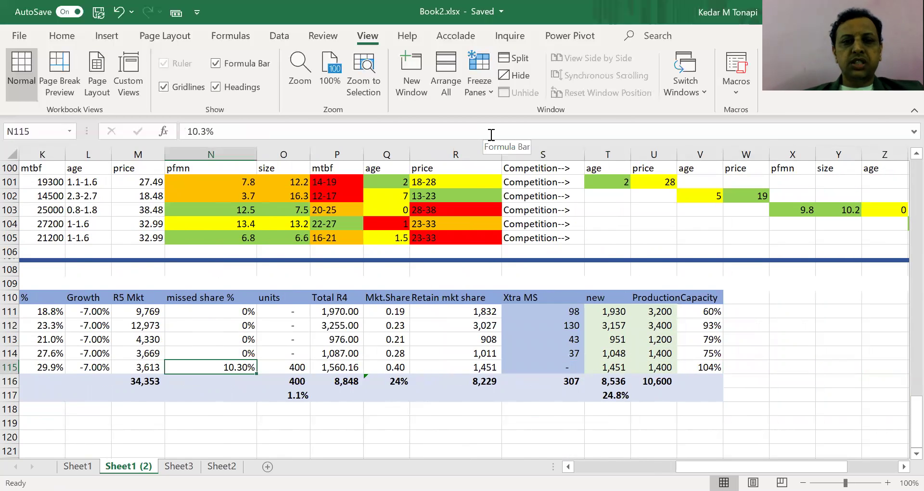
key(Left)
key(Left)
key(Left)
key(Left)
key(Left)
key(Left)
key(Left)
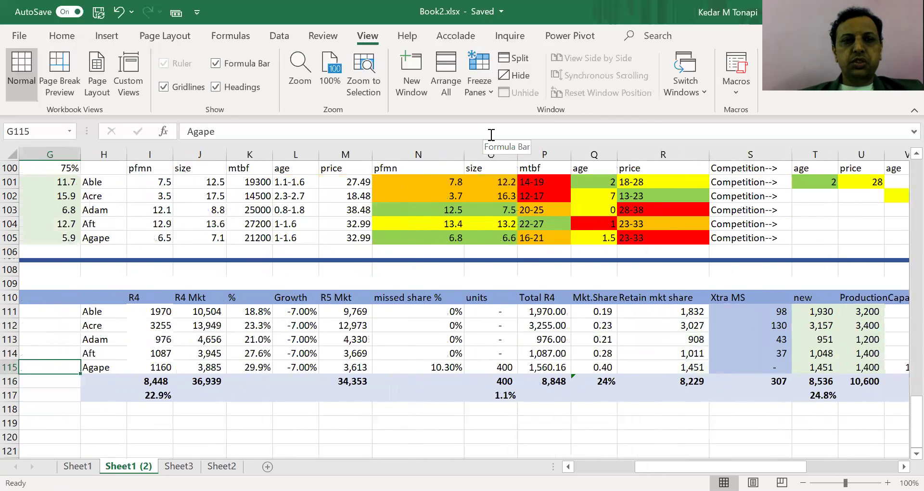
Return to the upper product specification table and bring its TABLE 1 and segment labels into view
key(Up)
key(Left)
key(Up)
key(Up)
key(Up)
key(Up)
key(Up)
key(Up)
key(Up)
key(Up)
key(Up)
key(Up)
key(Up)
key(Up)
key(Up)
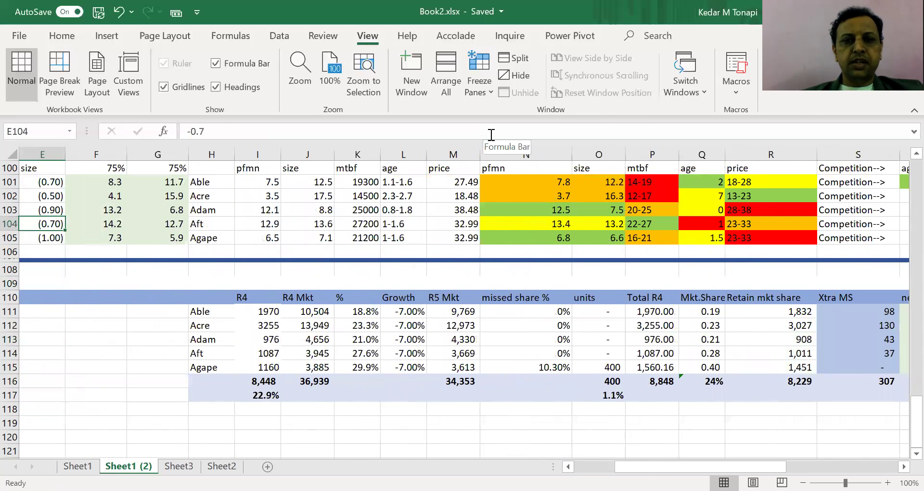
key(Up)
key(Left)
key(Left)
key(Left)
key(Left)
key(Up)
key(Up)
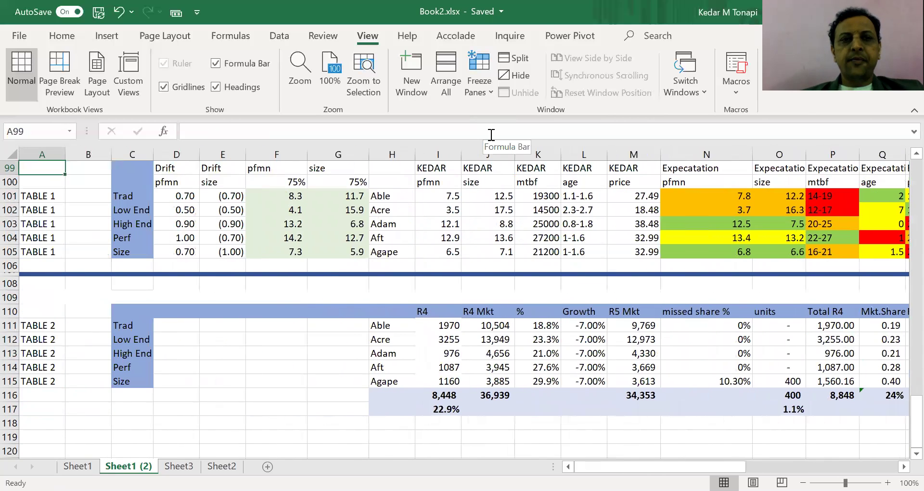
Review the R5 drift columns and the percentage factors in F100 and G100
key(Right)
key(Down)
key(Down)
key(Down)
key(Right)
key(Right)
key(Right)
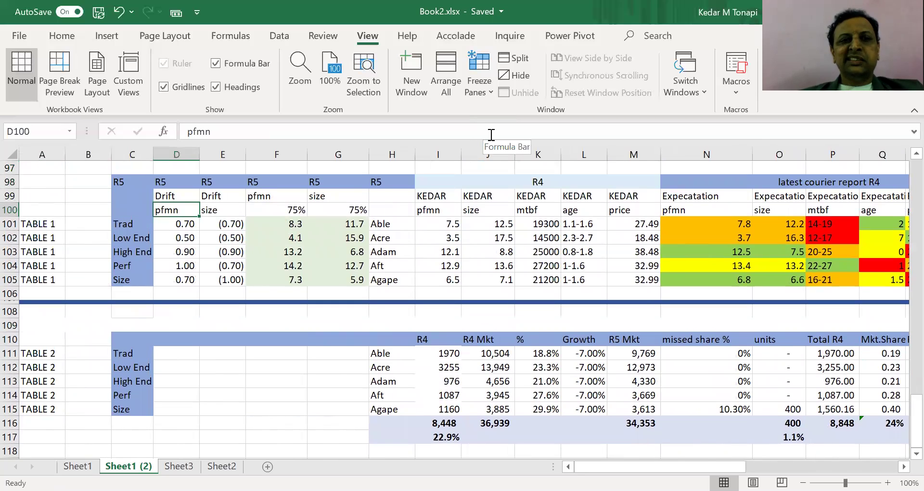
key(Right)
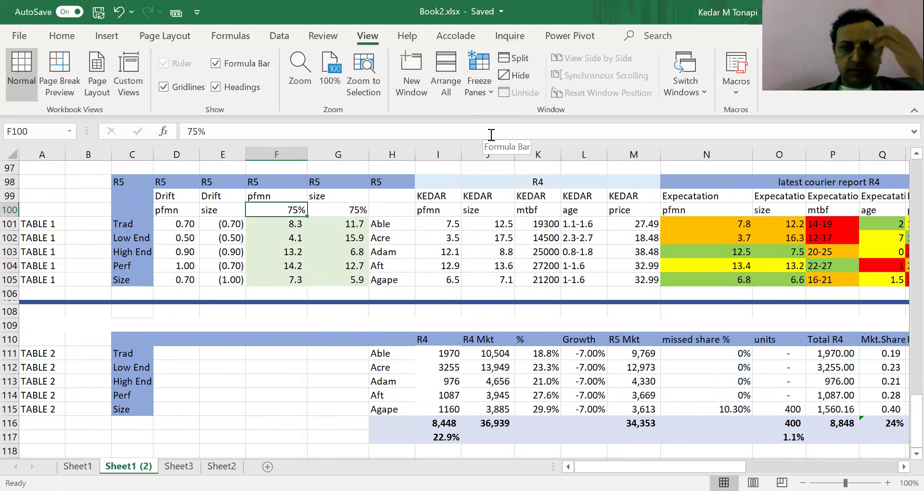
key(Right)
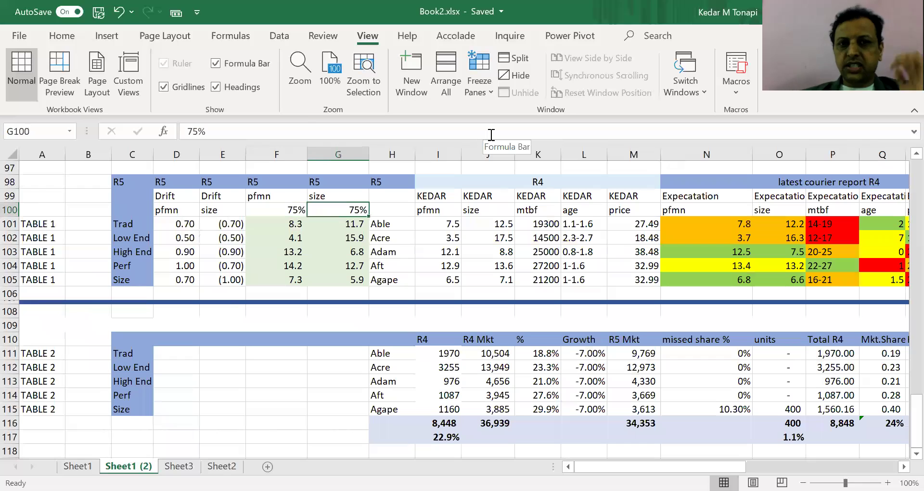
Inspect the Trad segment's R5 formulas for pfmn in F101 and size in G101
key(Down)
key(Left)
key(F2)
key(Escape)
key(Right)
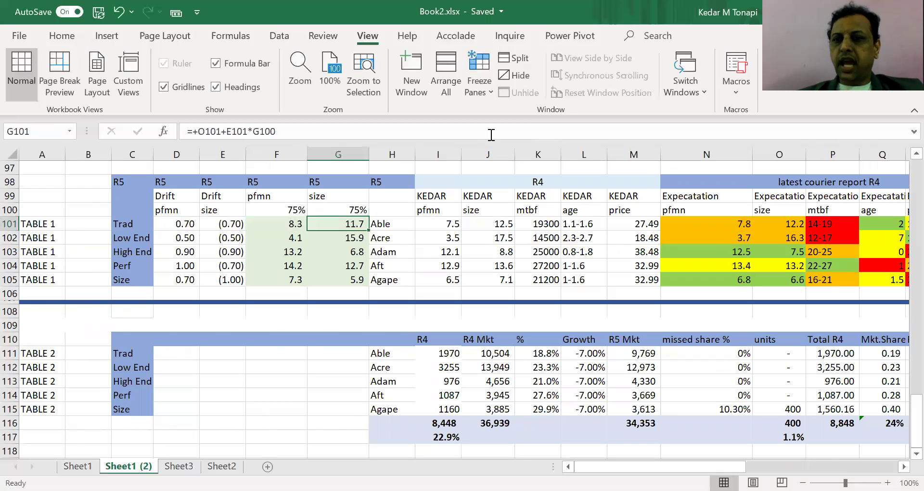
Review Able's R4 specifications and the courier report expectations along row 101
key(Right)
key(Right)
key(Right)
key(Right)
key(Right)
key(Right)
key(Right)
key(Right)
key(Left)
key(Left)
key(Left)
key(Left)
key(Left)
key(Left)
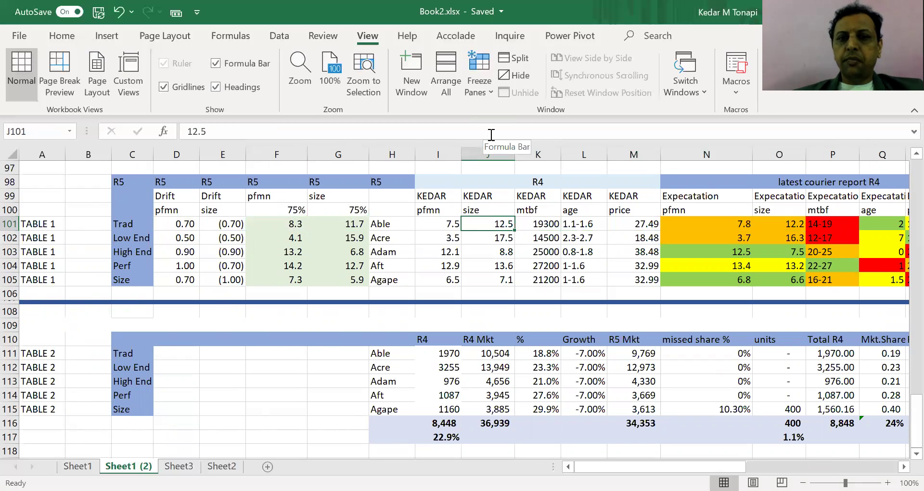
Select the R4 product specifications in I101:M105 to examine them, returning to Able's pfmn cell
key(shift+Right)
key(shift+Right)
key(shift+Down)
key(shift+Down)
key(shift+Down)
key(shift+Down)
key(shift+Right)
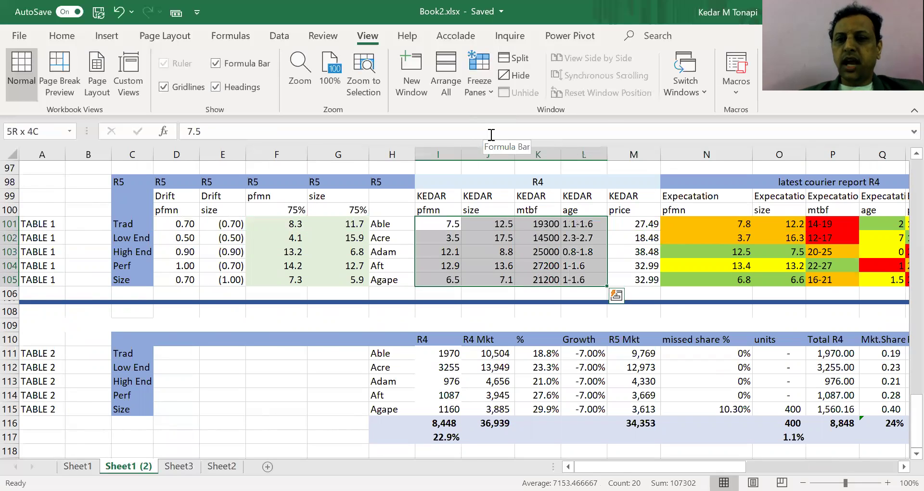
key(shift+Right)
key(Right)
key(Left)
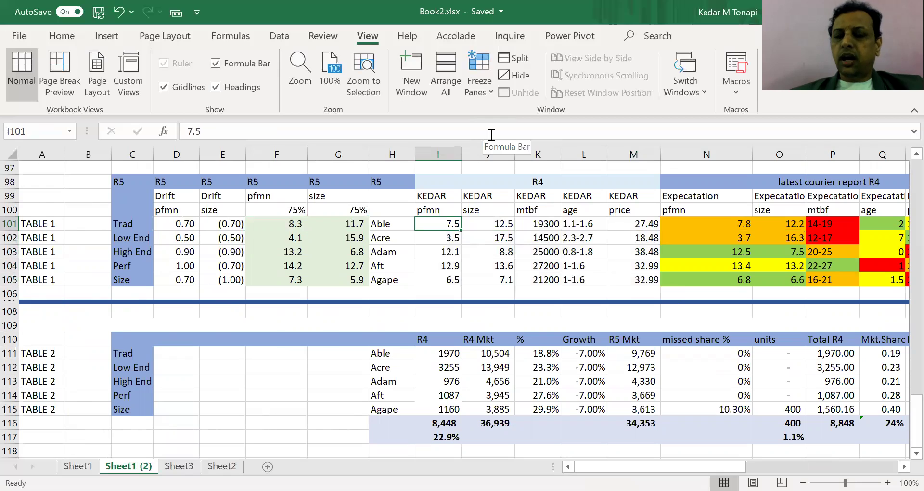
Compare the R5 pfmn and size targets in F101:G101 with Able's R4 pfmn in I101
key(Left)
key(Left)
key(Left)
key(Right)
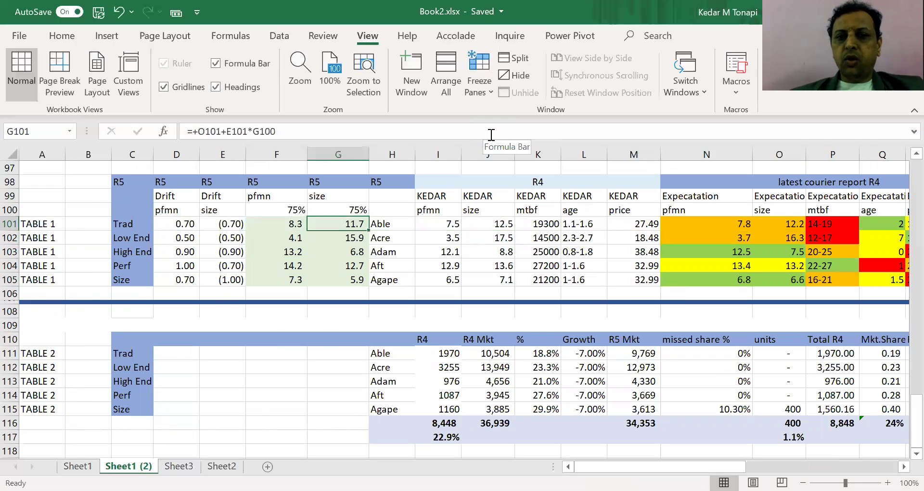
key(Right)
key(Right)
key(Left)
key(Left)
key(Left)
key(Right)
key(Right)
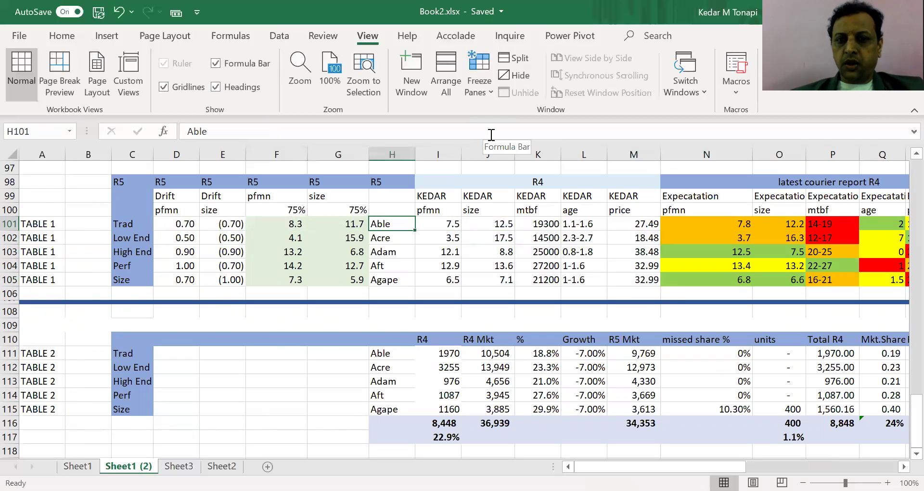
key(Left)
key(Left)
key(Right)
key(Right)
key(Right)
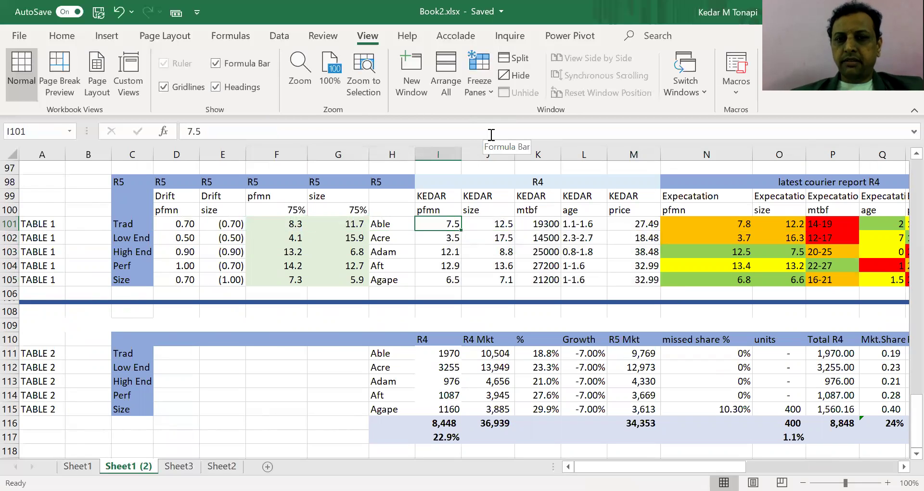
Inspect the contents of Able's R4 pfmn cell I101 and return to the product name in H101
key(Up)
key(Down)
key(F2)
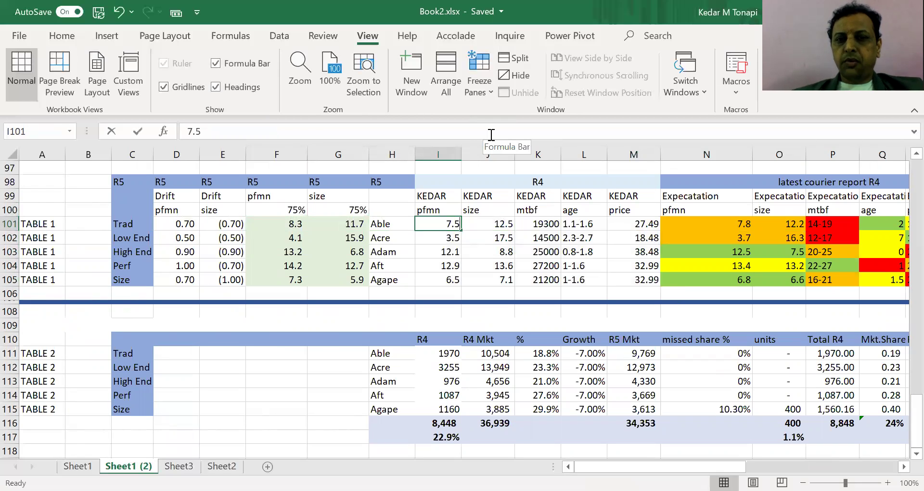
key(Escape)
key(Left)
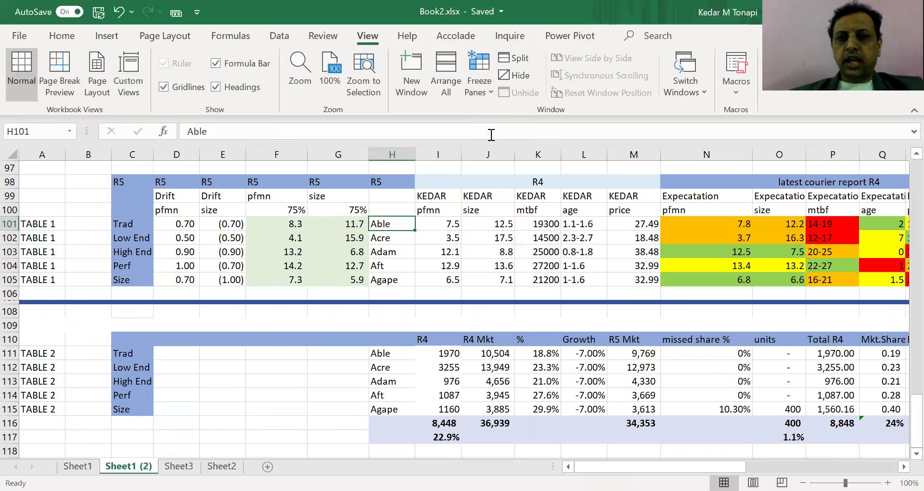
Check the R5 pfmn target in F101 against Able's R4 pfmn in I101
key(Right)
key(Left)
key(Left)
key(Left)
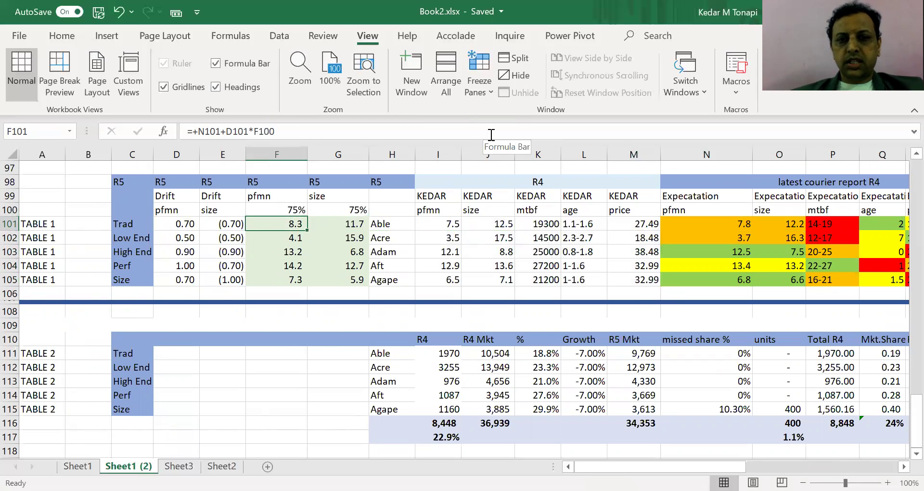
key(Right)
key(Right)
key(Right)
key(Right)
key(Right)
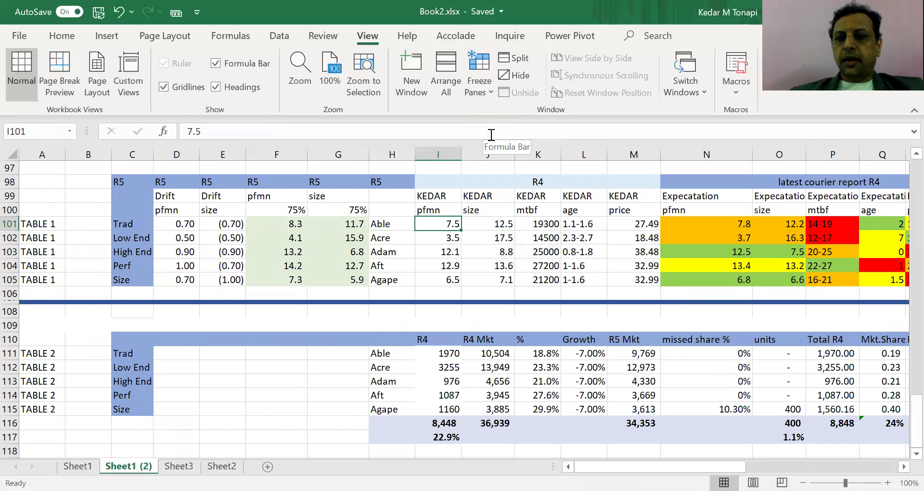
Review Able's R4 specifications along row 101, ending at the Trad pfmn drift in D101
key(Right)
key(Right)
key(Right)
key(Left)
key(Left)
key(Left)
key(Left)
key(Left)
key(Left)
key(Left)
key(Left)
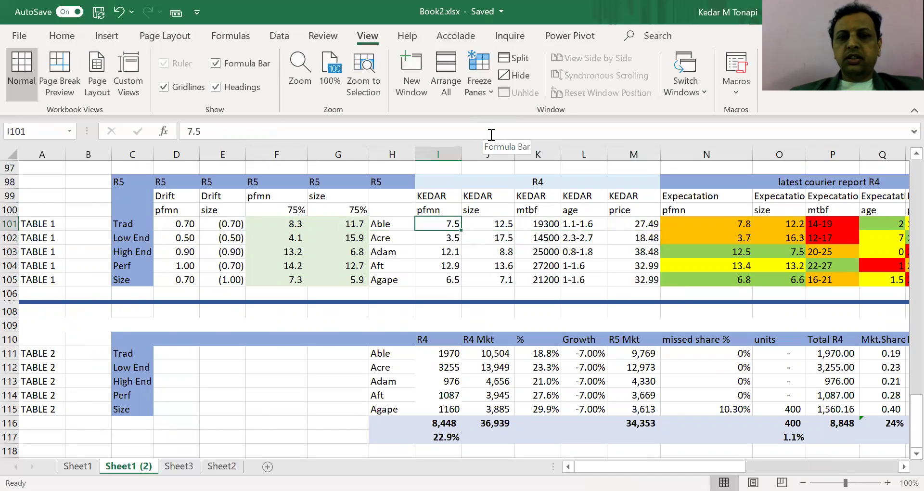
key(Left)
key(Left)
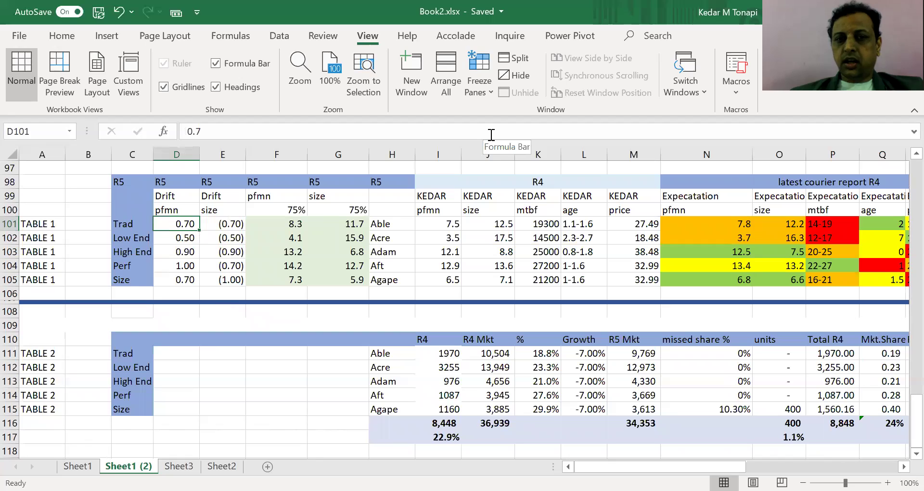
Inspect the cells referenced by the R5 pfmn formula in F101, leaving the formula unedited
key(Right)
key(Right)
key(F2)
key(Escape)
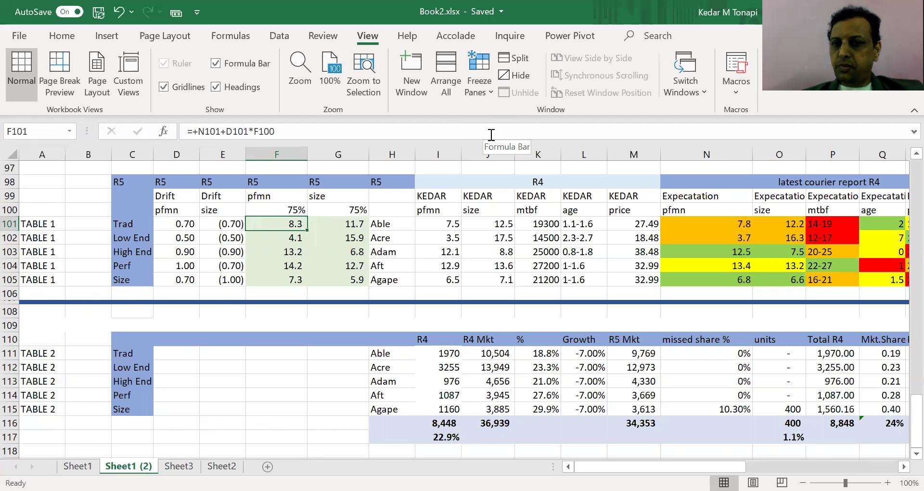
click(491, 135)
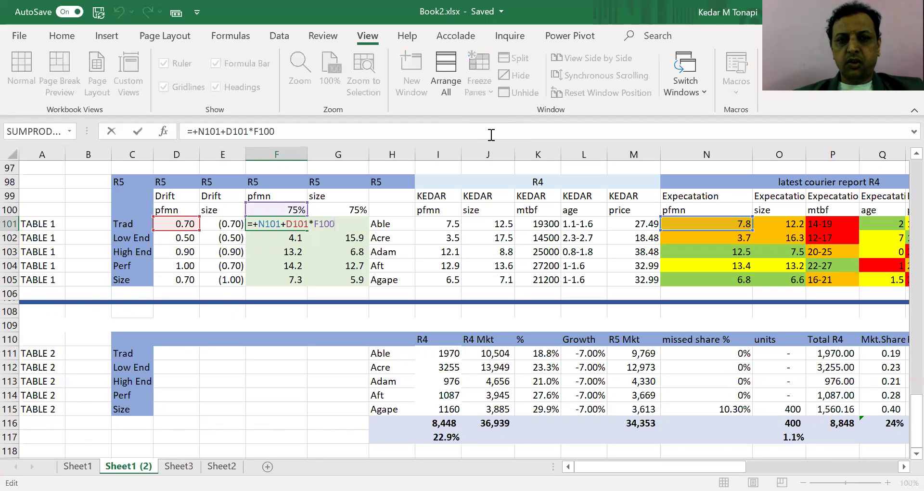
key(Escape)
Examine row 101 from the R5 size target through the courier report expectations to the competition's Trad age in T101
key(Right)
key(Right)
key(Right)
key(Right)
key(Right)
key(Right)
key(Right)
key(Right)
key(Right)
key(Right)
key(Right)
key(Right)
key(Right)
key(Right)
key(Right)
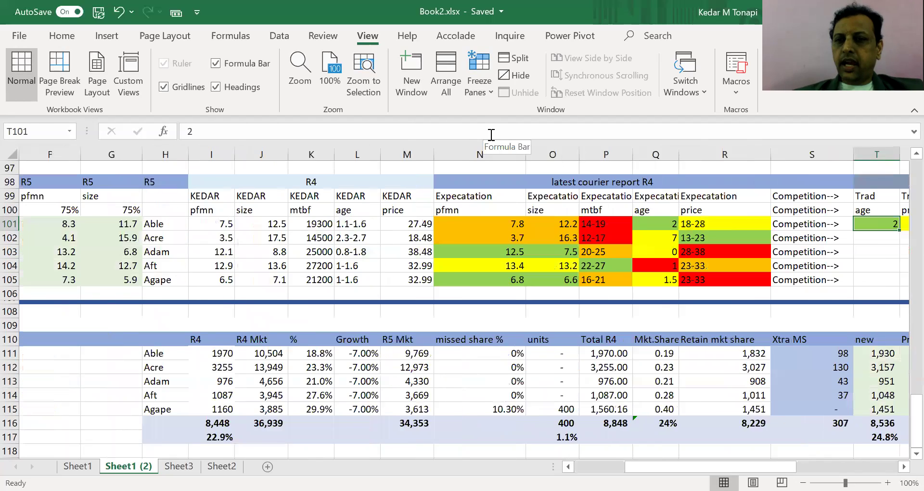
Recheck the Trad expectations from pfmn in N101 through price, ending at the Competition marker in S101
key(Left)
key(Left)
key(Left)
key(Left)
key(Left)
key(Left)
key(Left)
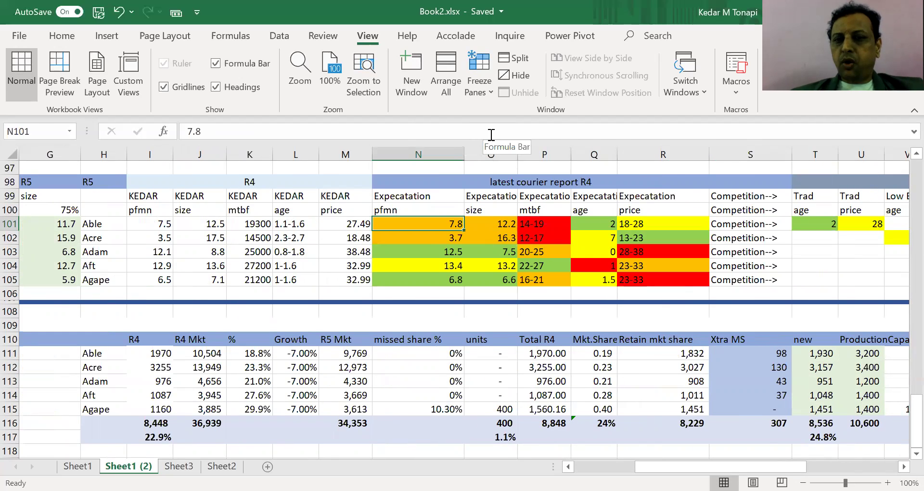
key(Right)
key(Right)
key(Right)
key(Right)
key(Right)
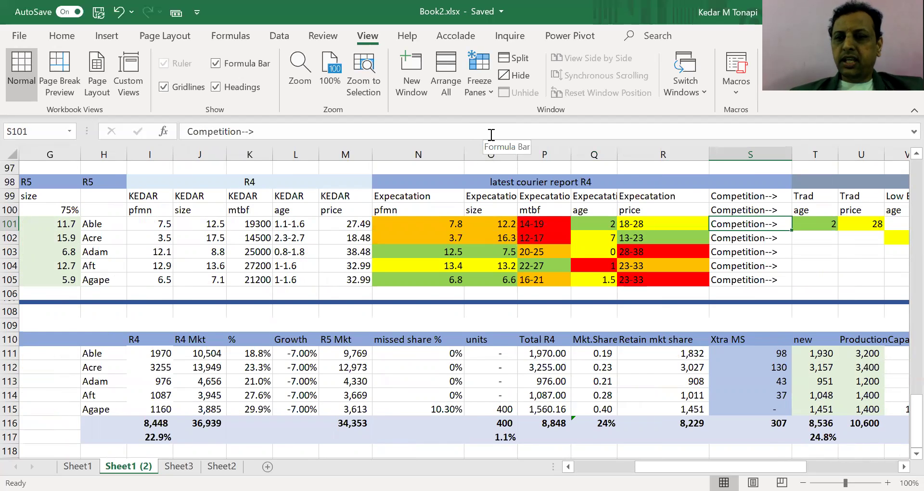
Review the competition values in the R4 Courier report from Trad age across to the Size segment in row 105
key(Right)
key(Right)
key(Right)
key(Right)
key(Right)
key(Right)
key(Right)
key(Left)
key(Left)
key(Left)
key(Left)
key(Left)
key(Left)
key(Right)
key(Right)
key(Right)
key(Right)
key(Right)
key(Right)
key(Right)
key(Right)
key(Right)
key(Down)
key(Down)
key(Down)
key(Down)
key(Right)
key(Right)
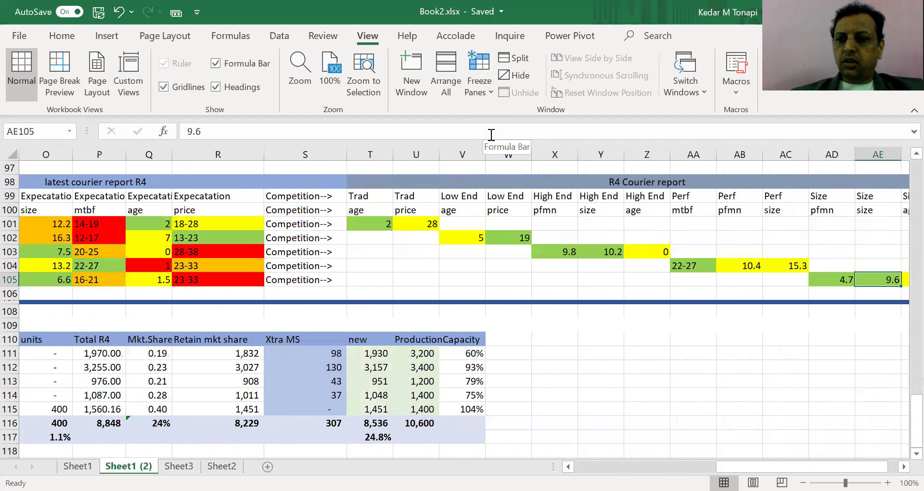
key(Right)
Look back across the R4 Courier report along row 105, from the Size segment to the Low End age column
key(Left)
key(Left)
key(Left)
key(Left)
key(Left)
key(Left)
key(Left)
key(Left)
key(Left)
key(Left)
key(Left)
key(Left)
key(Left)
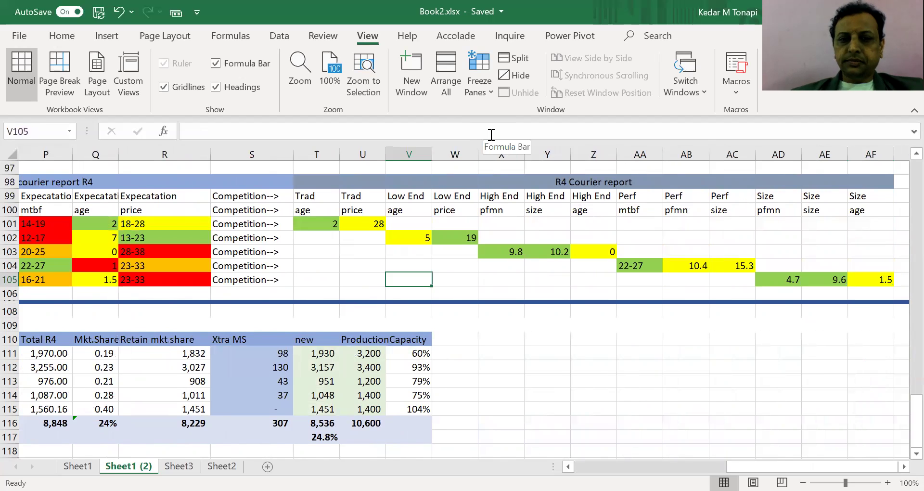
Examine the Table 2 forecast, going down to totals row 116 and back along it to column A
key(Down)
key(Down)
key(Down)
key(Down)
key(Left)
key(Down)
key(Down)
key(Down)
key(Down)
key(Down)
key(Down)
key(Down)
key(Left)
key(Left)
key(Left)
key(Left)
key(Left)
key(Left)
key(Left)
key(Left)
key(Left)
key(Left)
key(Left)
key(Left)
key(Left)
key(Left)
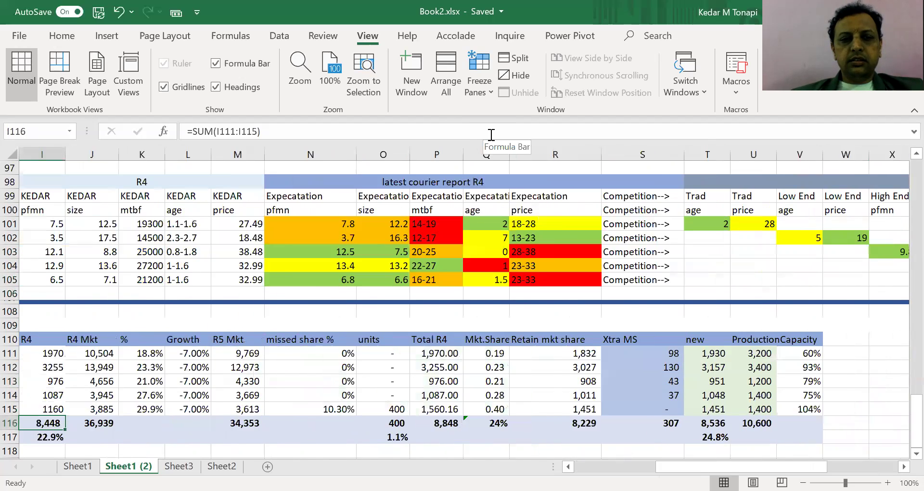
key(Left)
key(Left)
key(Left)
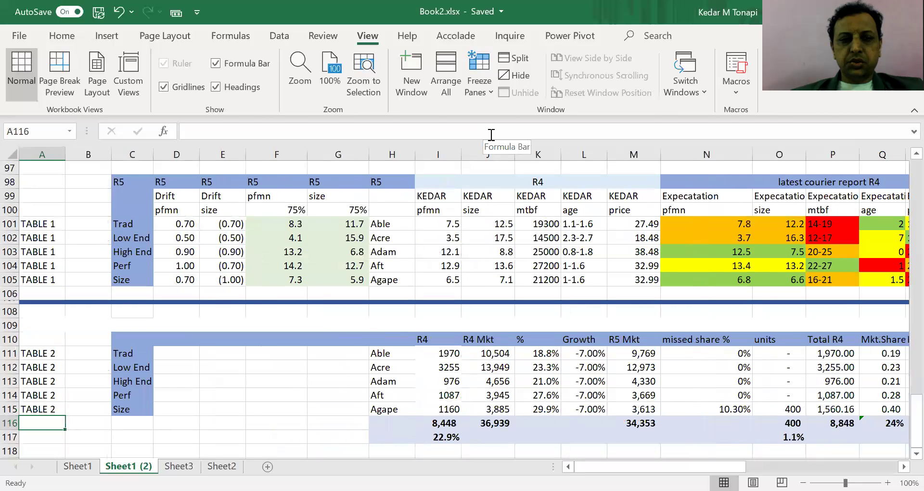
Review the Table 2 totals along row 116, from the R4 units through to the Production total in U116
key(Right)
key(Right)
key(Right)
key(Right)
key(Right)
key(Right)
key(Right)
key(Right)
key(Right)
key(Right)
key(Right)
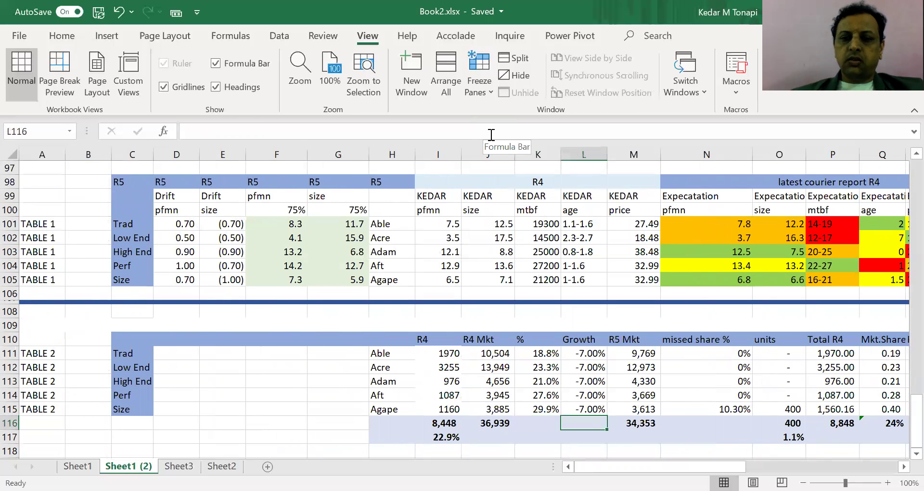
key(Right)
key(Right)
key(Right)
key(Right)
key(Right)
key(Right)
key(Right)
key(Right)
key(Right)
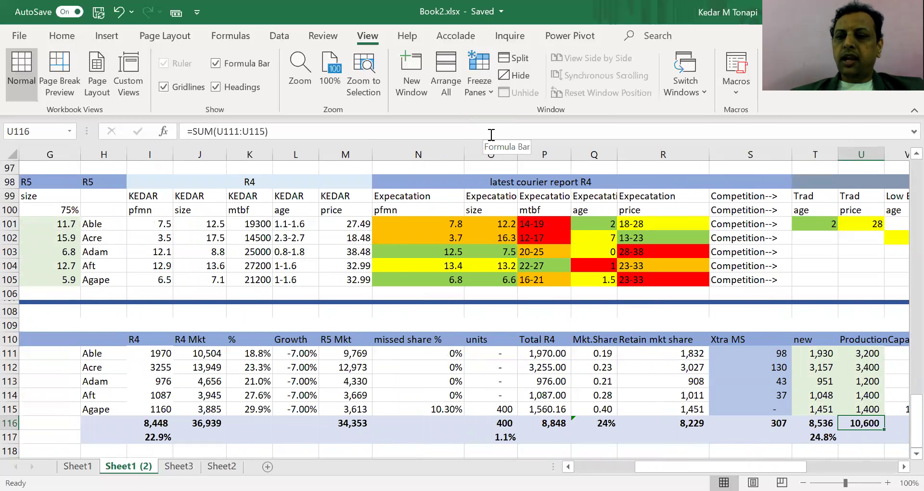
Review the forecast totals along row 116 past the Production total and back to the Xtra MS total in S116
key(Right)
key(Right)
key(Right)
key(Left)
key(Left)
key(Left)
key(Left)
key(Left)
Look back through the Xtra MS, market share and units columns to Agape's missed share percentage in N115
key(Up)
key(Up)
key(Up)
key(Left)
key(Left)
key(Up)
key(Left)
key(Left)
key(Left)
key(Down)
key(Down)
key(Down)
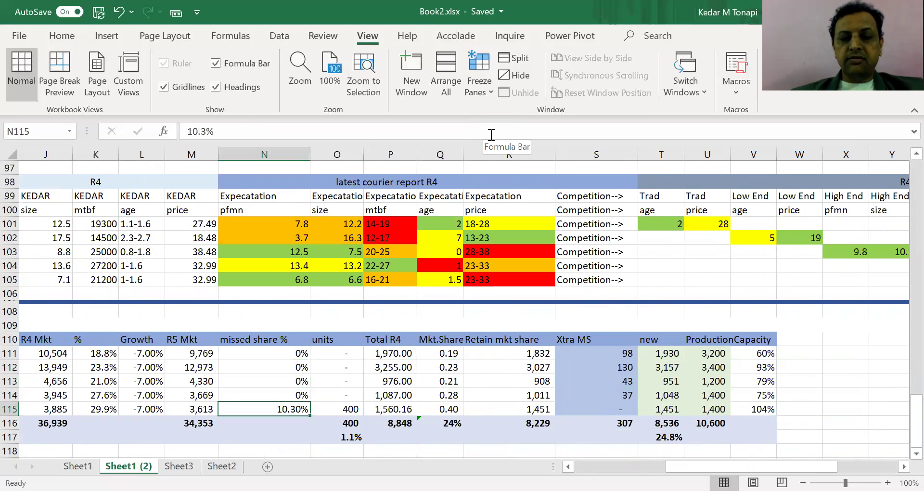
Examine the retained market share formula for Agape in R115, and the Xtra MS formula for Able in S111
key(Right)
key(Right)
key(Right)
key(Right)
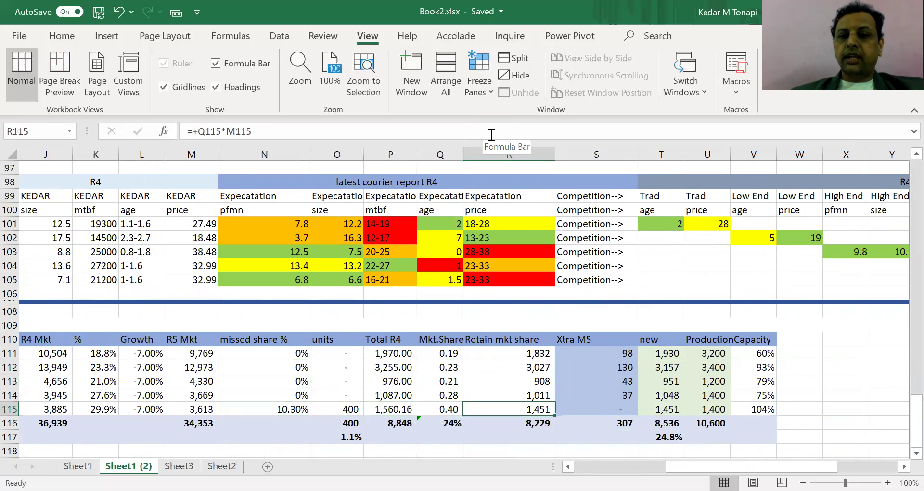
key(Up)
key(Up)
key(Right)
key(Up)
key(Up)
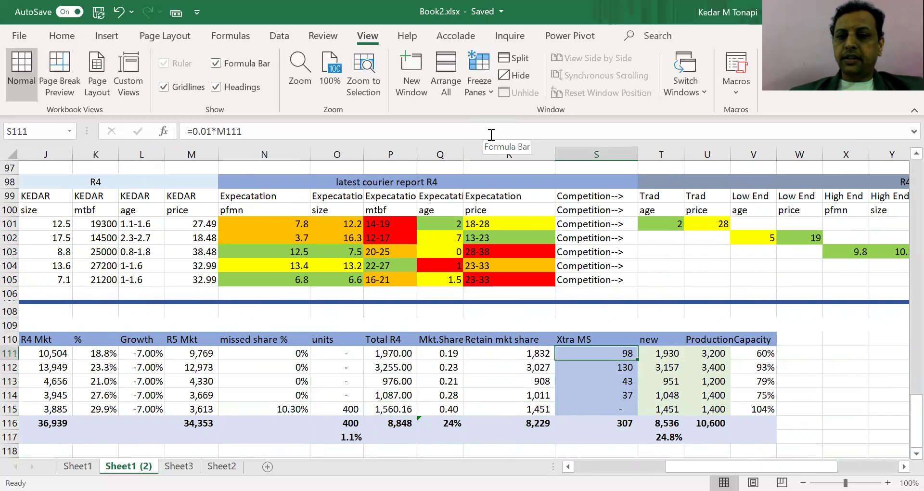
Compare Able's new unit forecast in T111 with its production in U111, and check the production quantity for Adam in U113
key(Right)
key(Right)
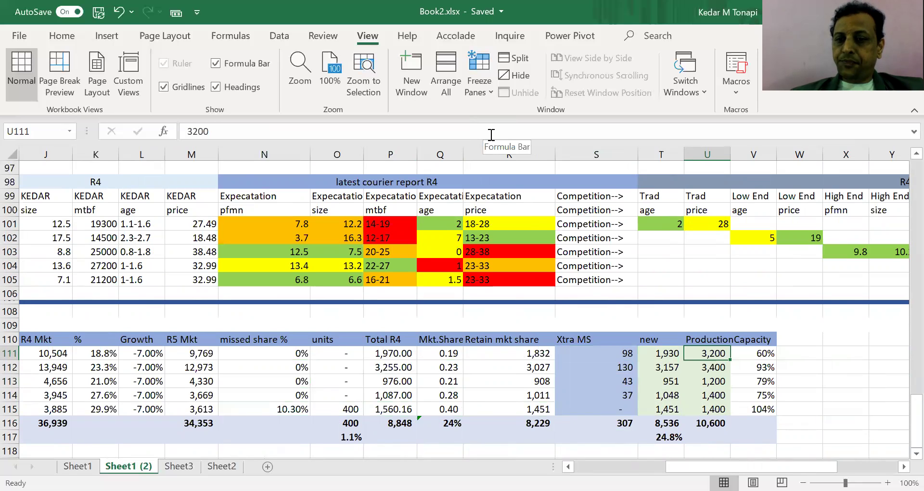
key(Left)
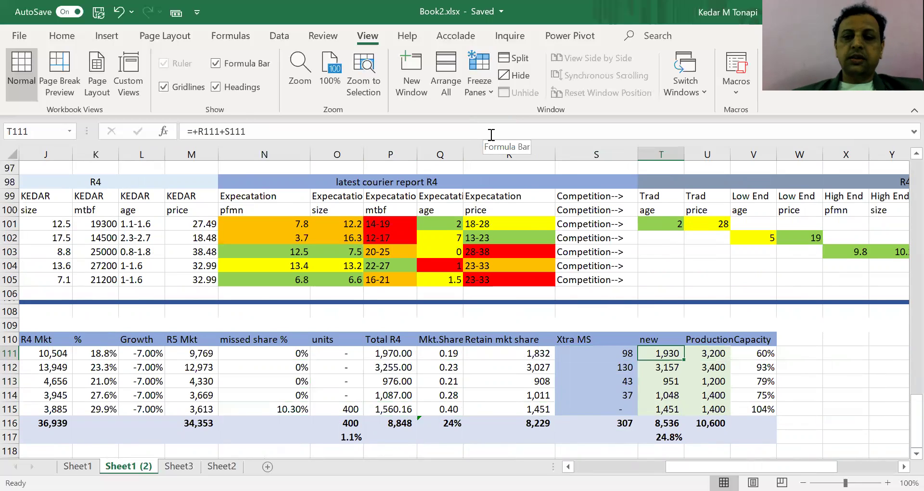
key(Right)
key(Down)
key(Down)
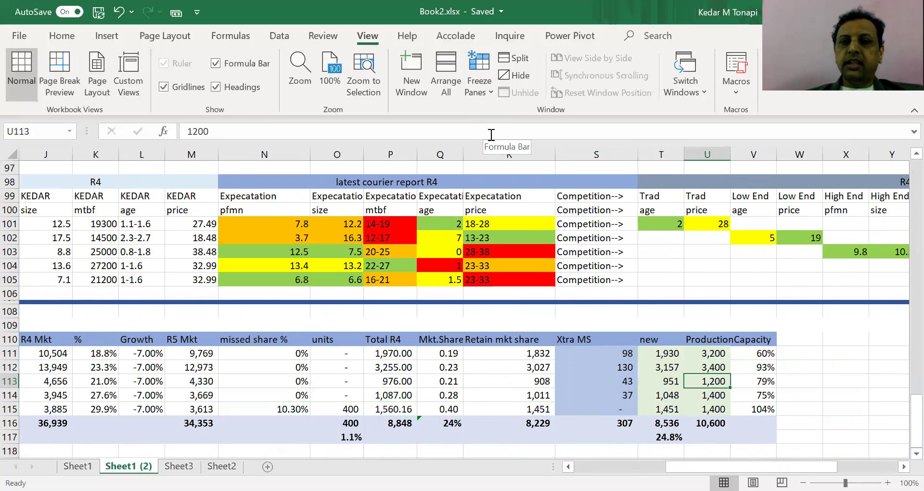